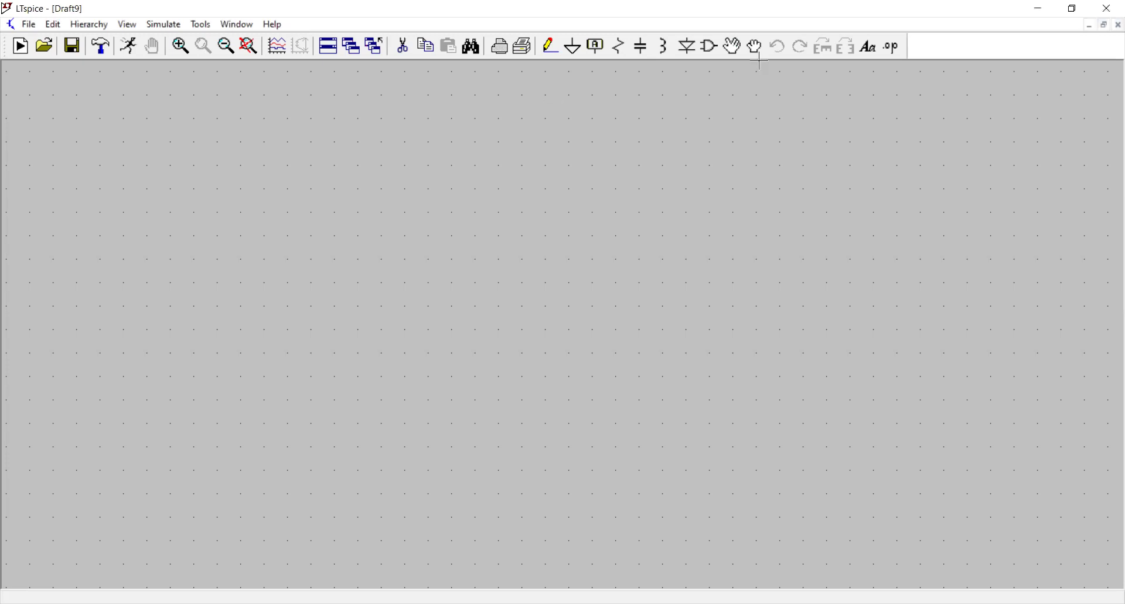
Create a new schematic and place one diode, rotated 270° so it lies horizontally with its cathode facing right
left_click(21, 47)
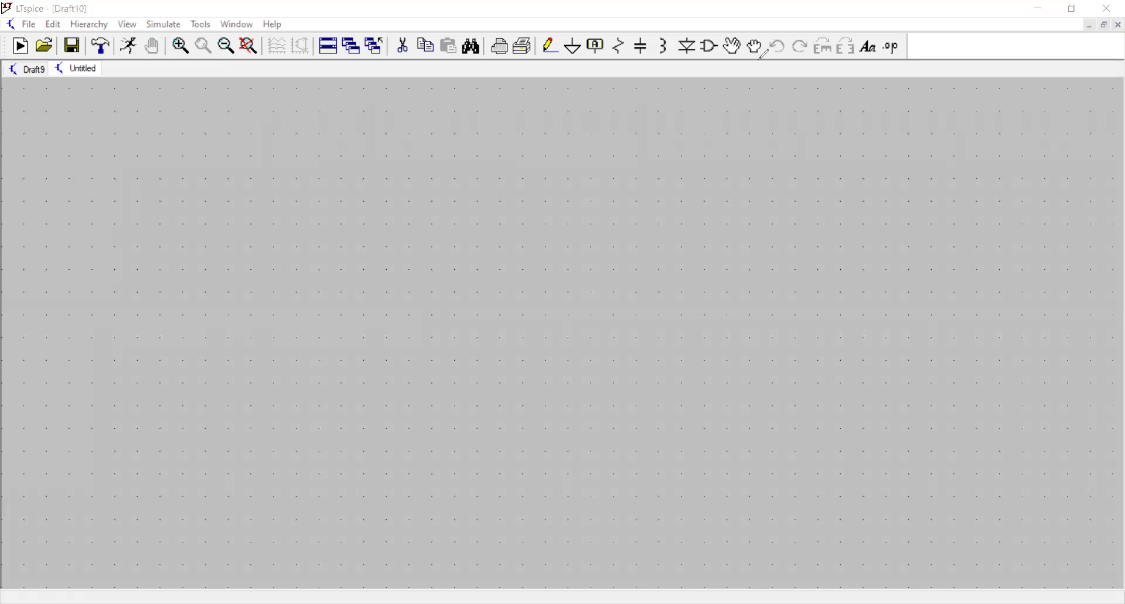
left_click(708, 57)
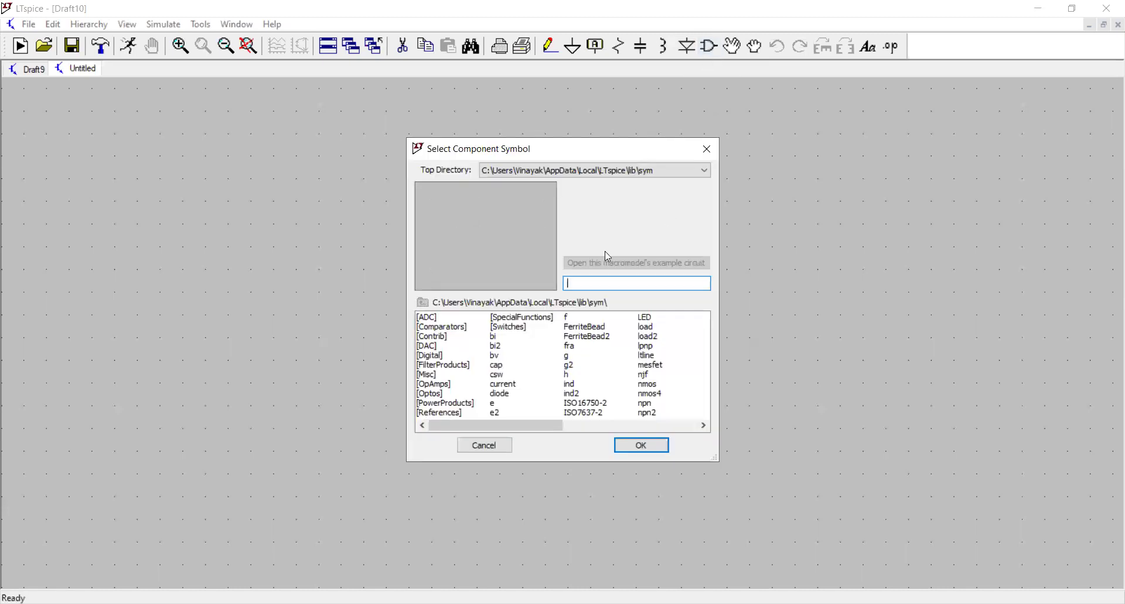
type("di")
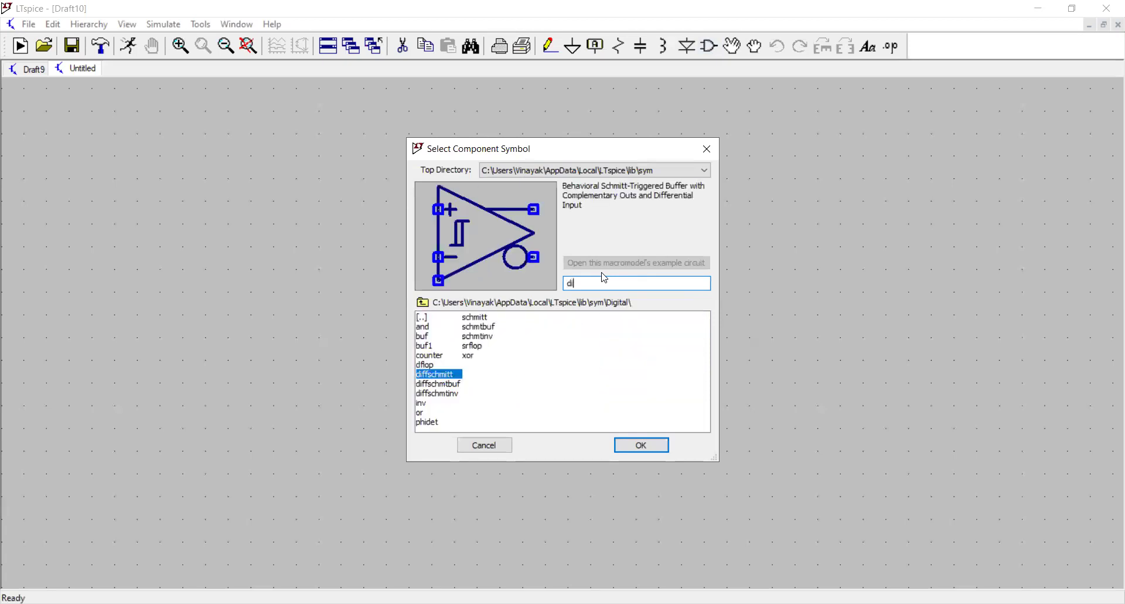
type("ode")
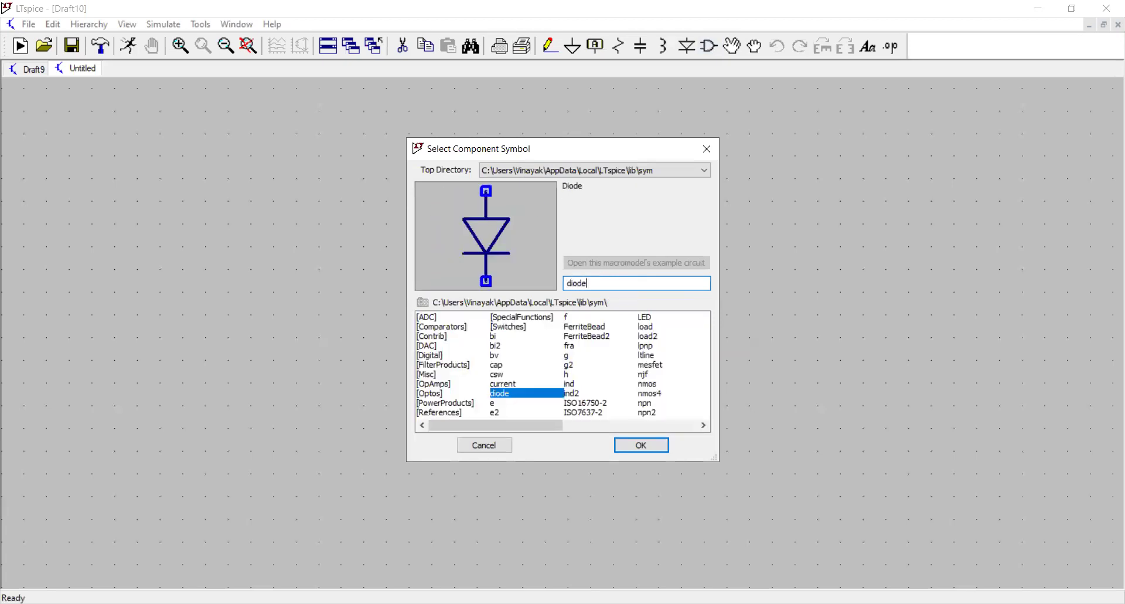
left_click(633, 446)
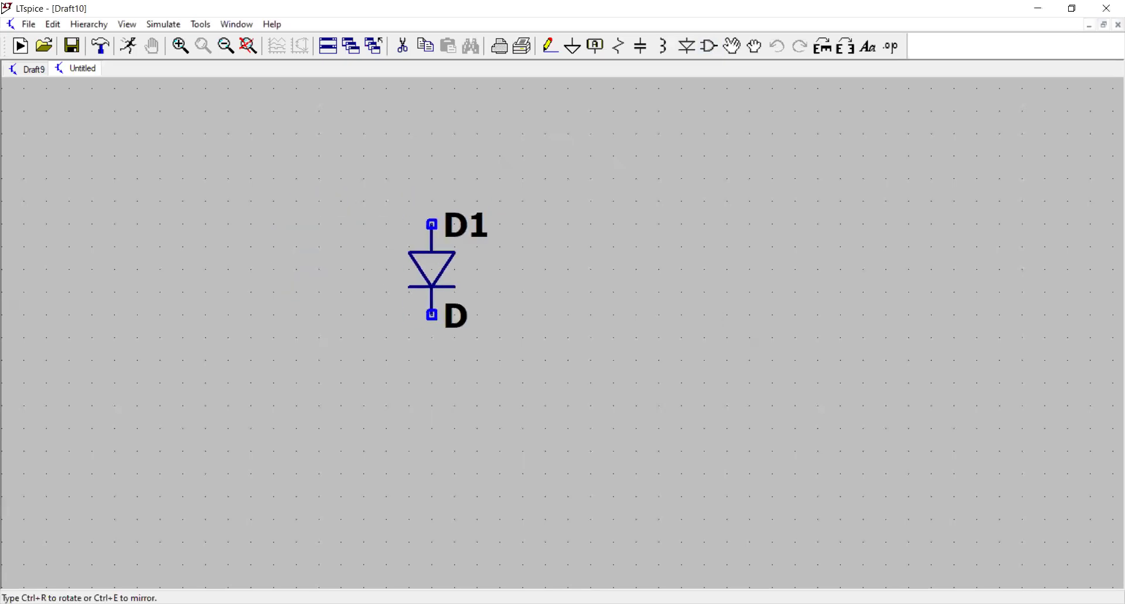
key("ctrl+r")
key("ctrl+r")
key("ctrl+r")
left_click(535, 258)
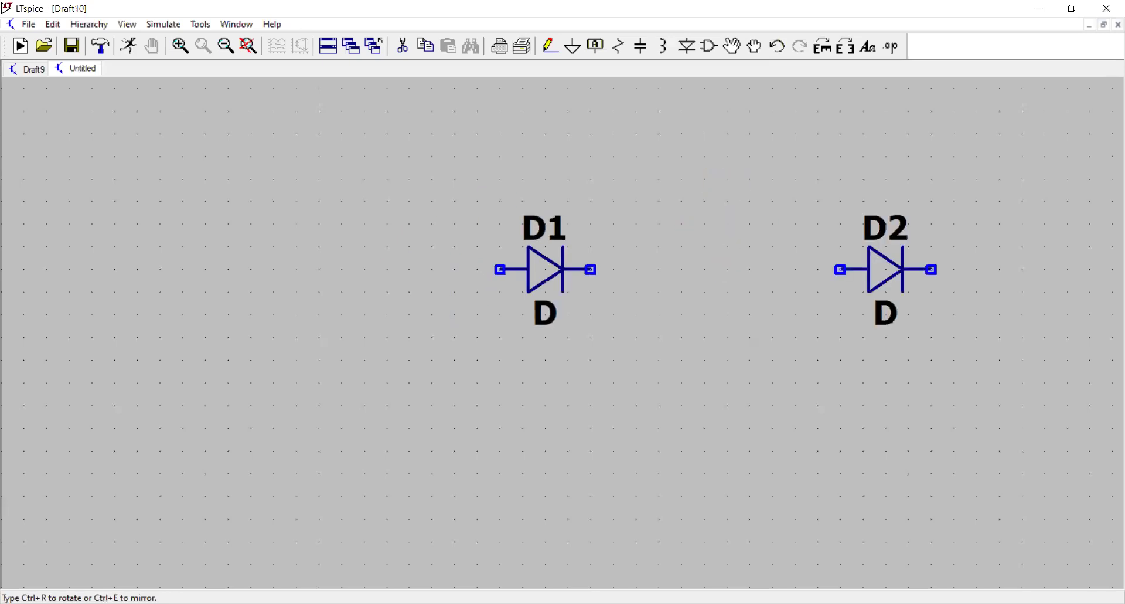
key("Escape")
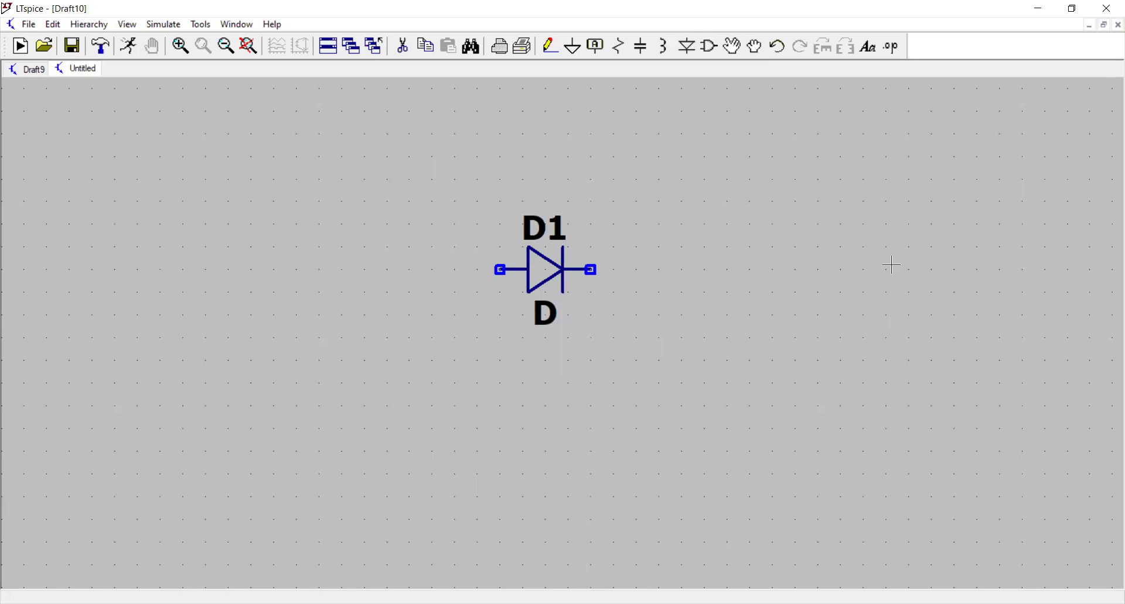
Place a voltage source to the left of the diode, with its positive terminal level with the diode
left_click(712, 51)
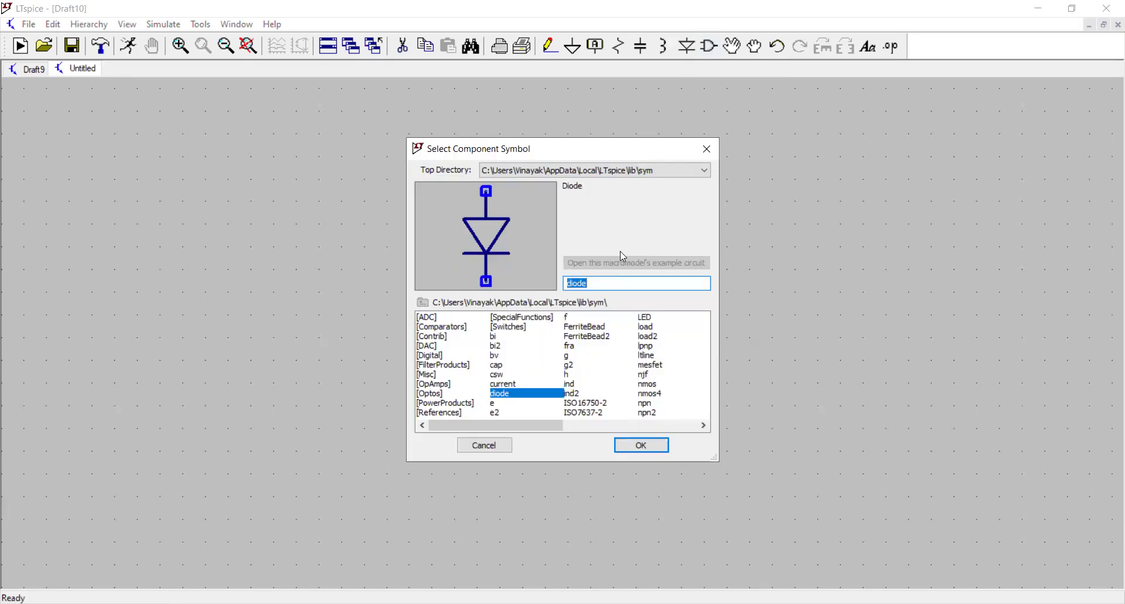
type("volt")
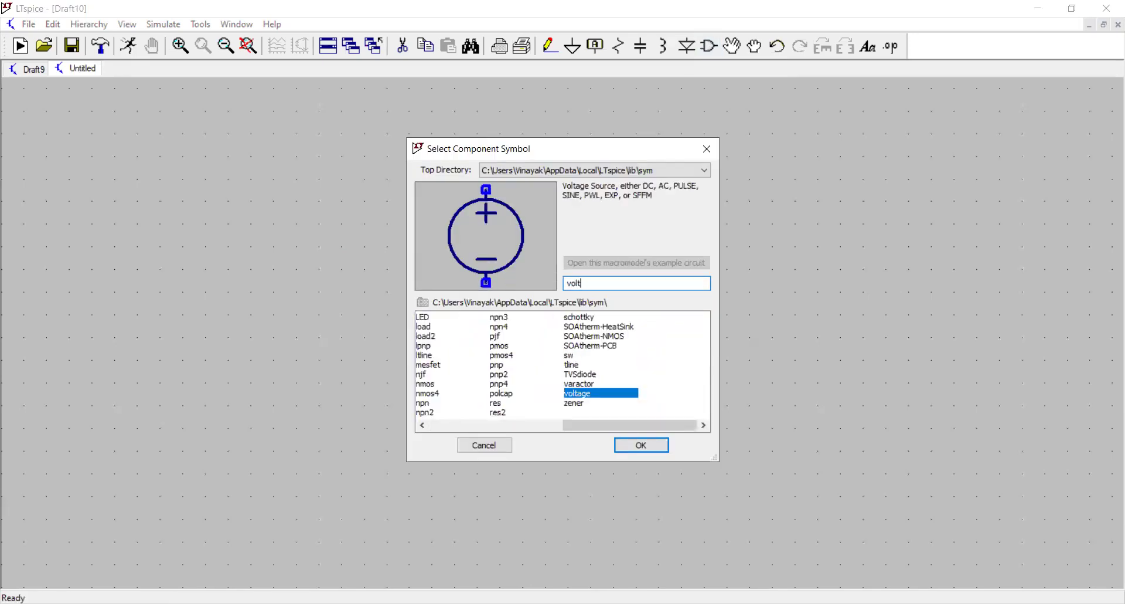
left_click(627, 445)
left_click(342, 325)
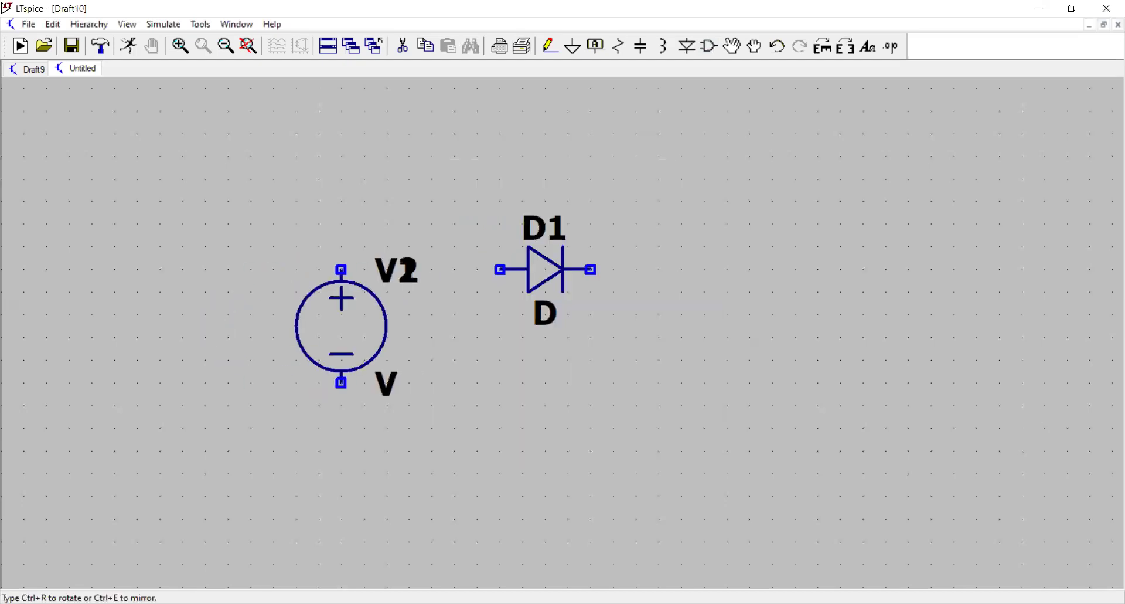
key("Escape")
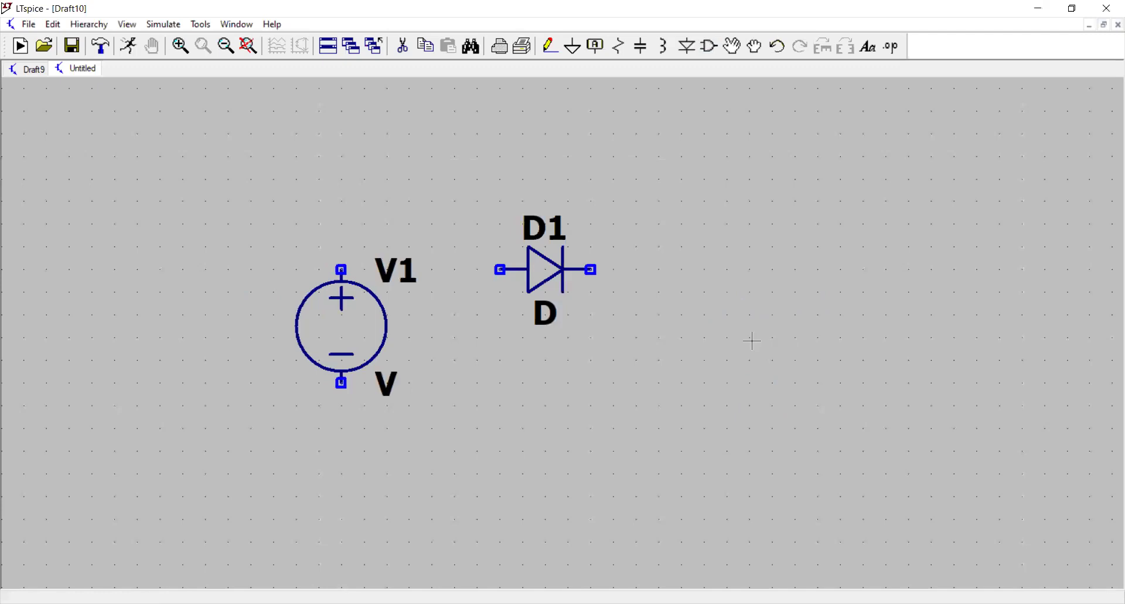
Place a ground symbol below the voltage source and a vertical resistor to the right of the diode
left_click(578, 49)
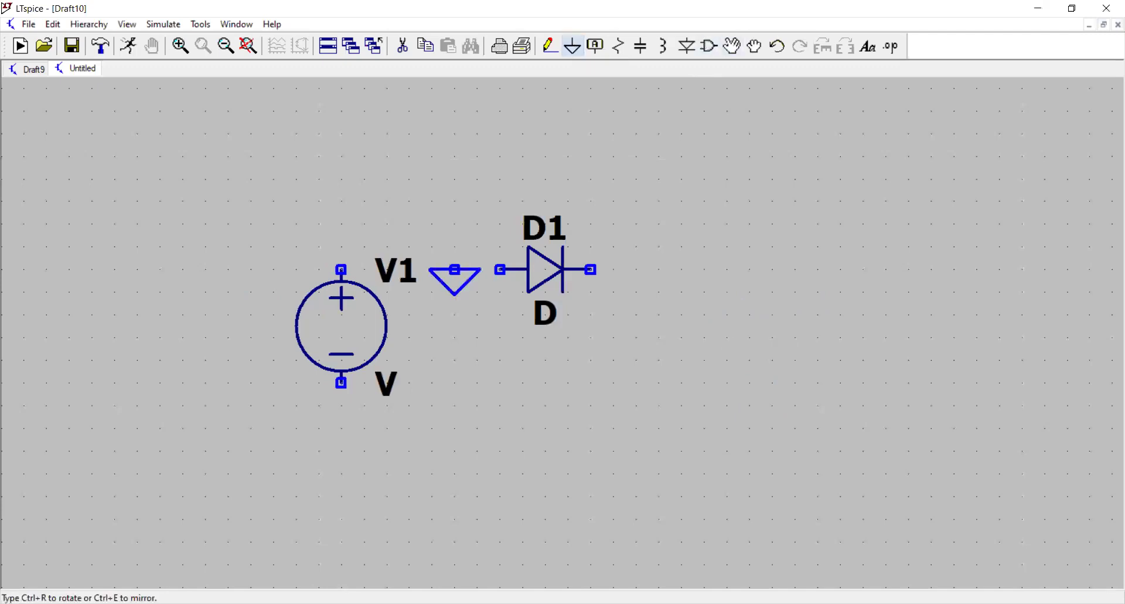
left_click(341, 428)
key("Escape")
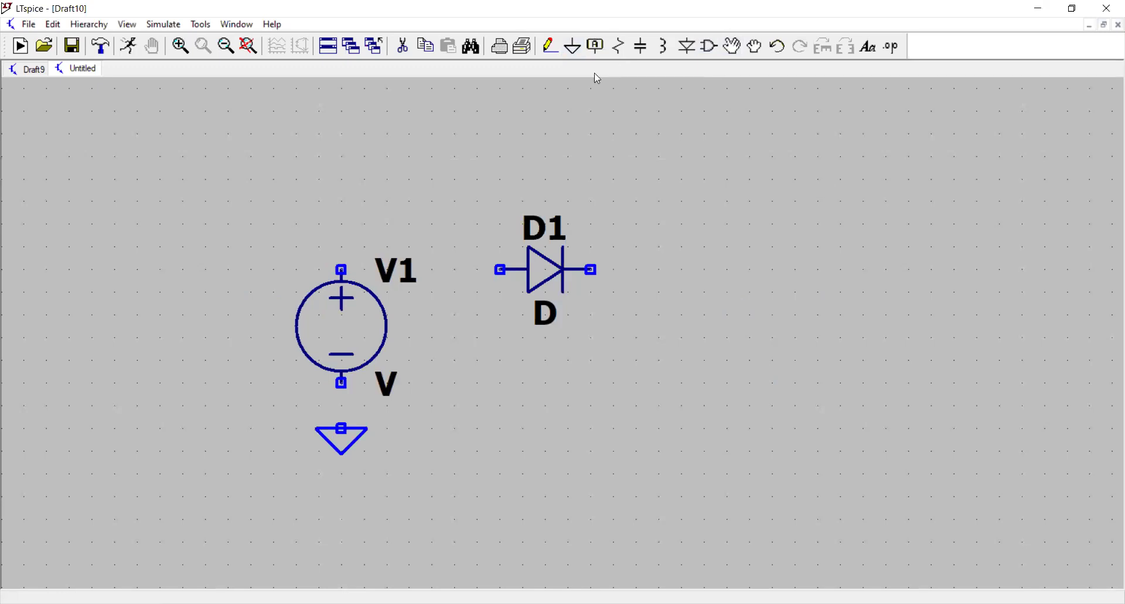
left_click(619, 51)
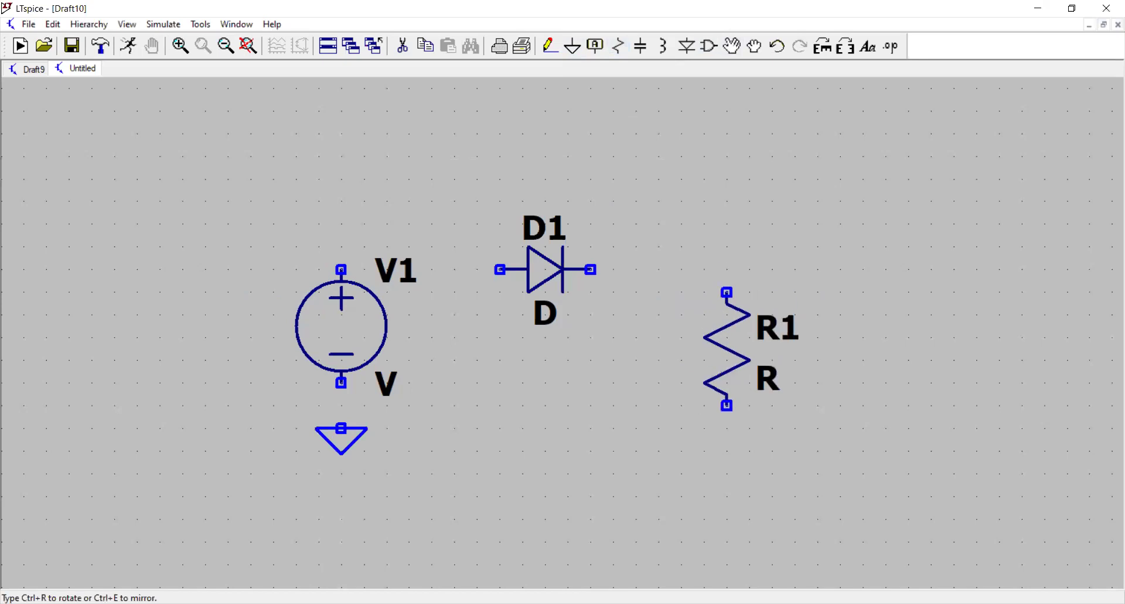
left_click(726, 322)
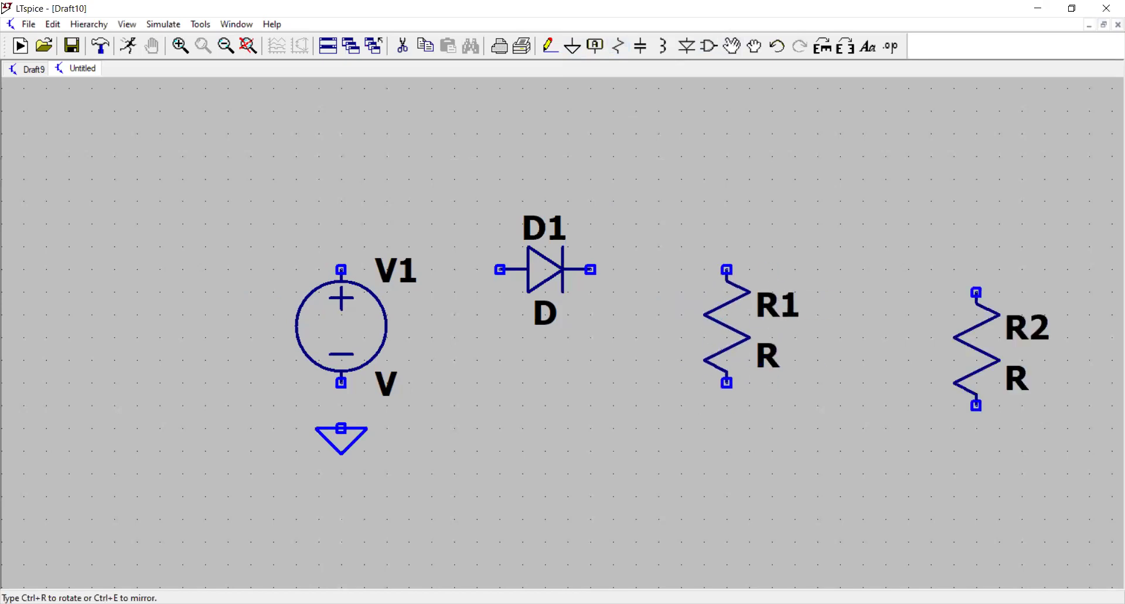
key("Escape")
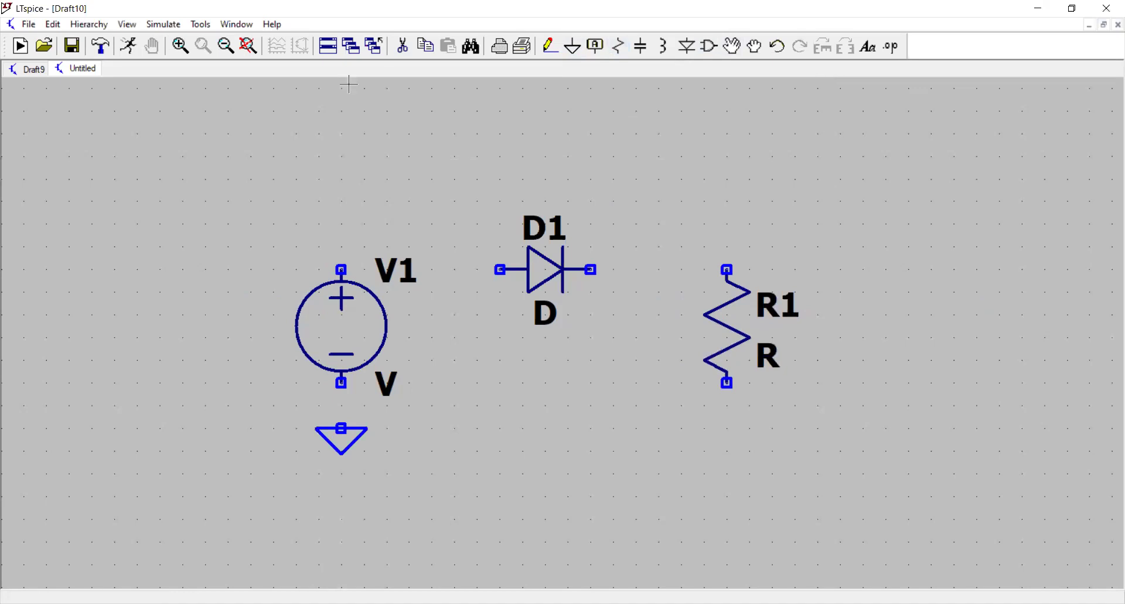
Wire the voltage source's positive terminal to the diode's anode, and the diode's cathode to the resistor's upper end
left_click(550, 46)
left_click(342, 270)
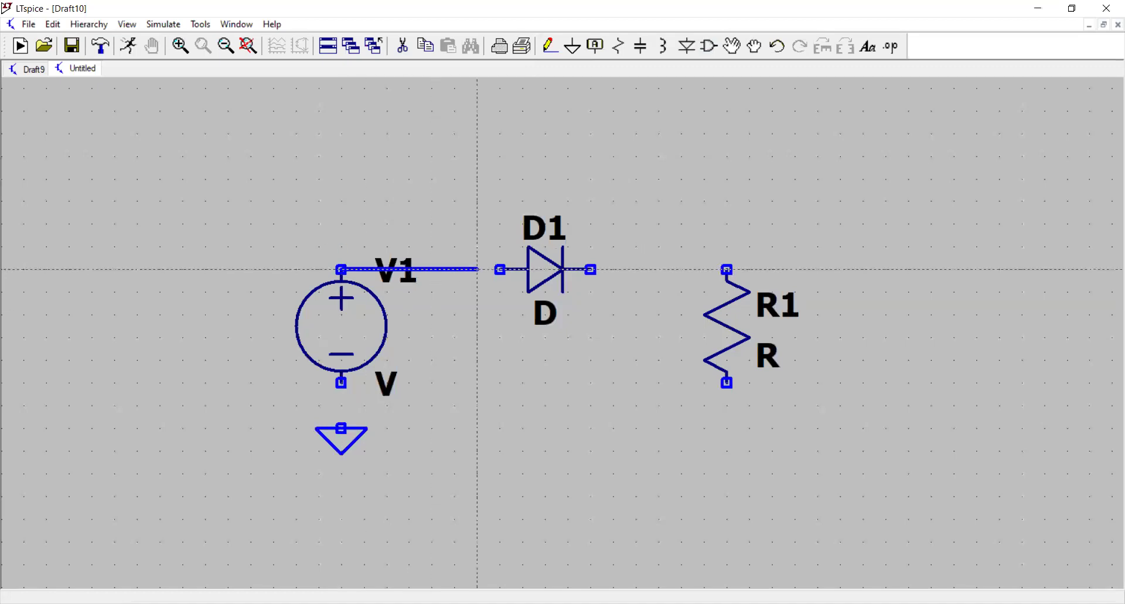
left_click(500, 270)
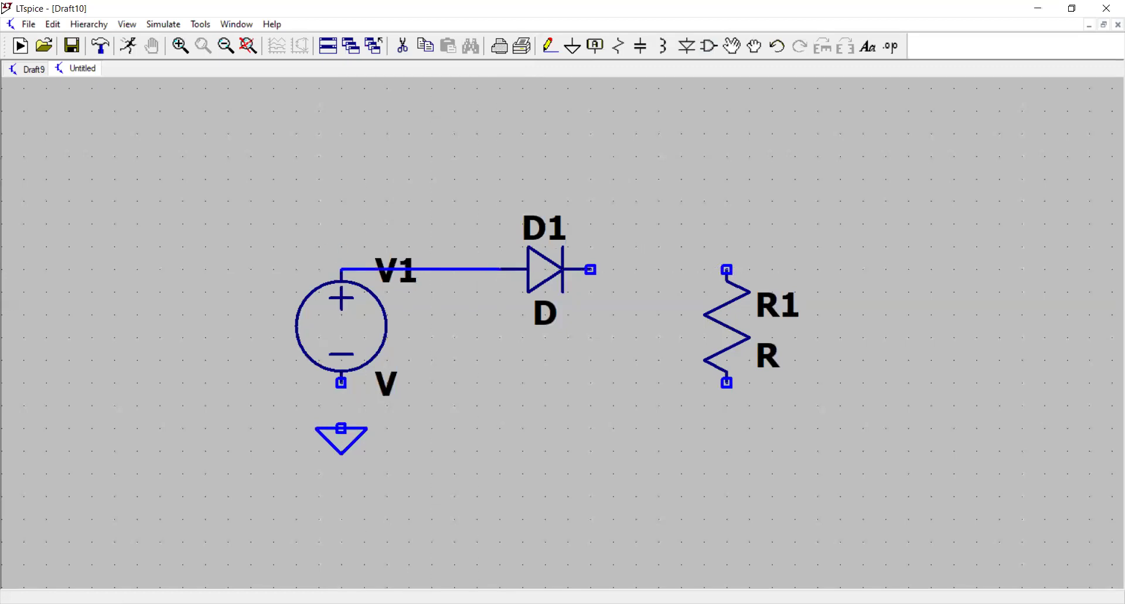
left_click(590, 269)
left_click(727, 269)
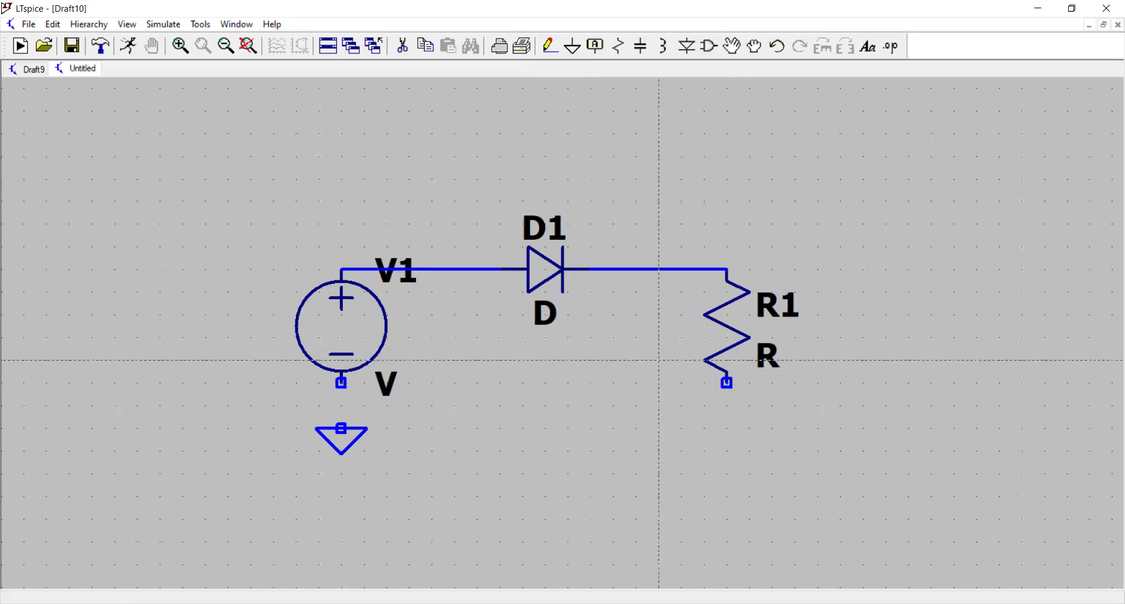
Wire the source's negative terminal to ground and connect the resistor's lower end to that ground wire
left_click(341, 383)
left_click(341, 429)
key("Escape")
left_click(727, 383)
left_click(342, 405)
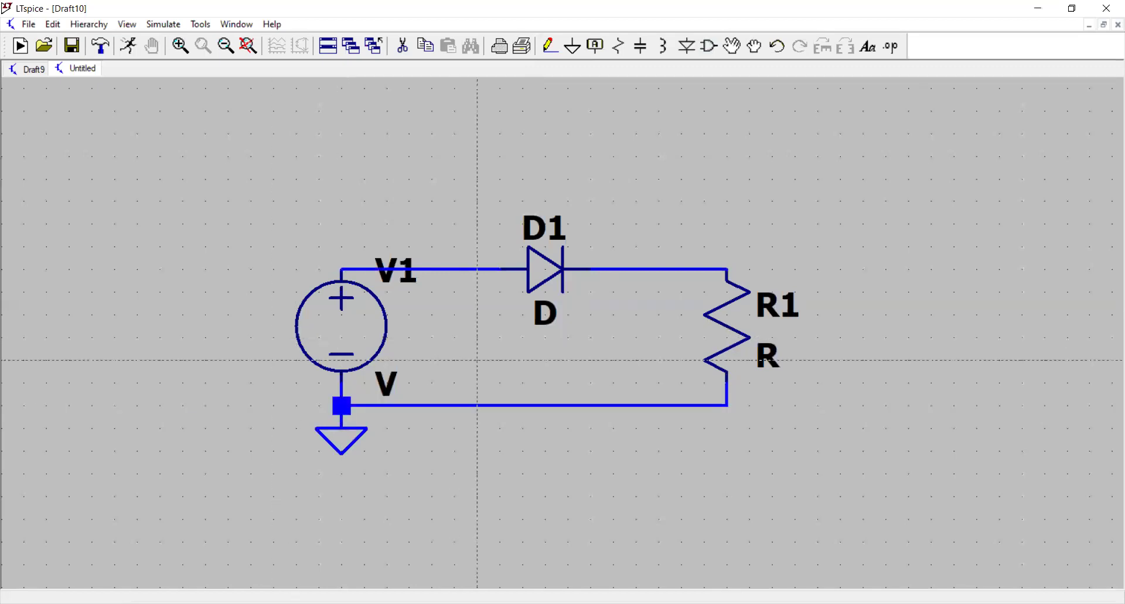
key("Escape")
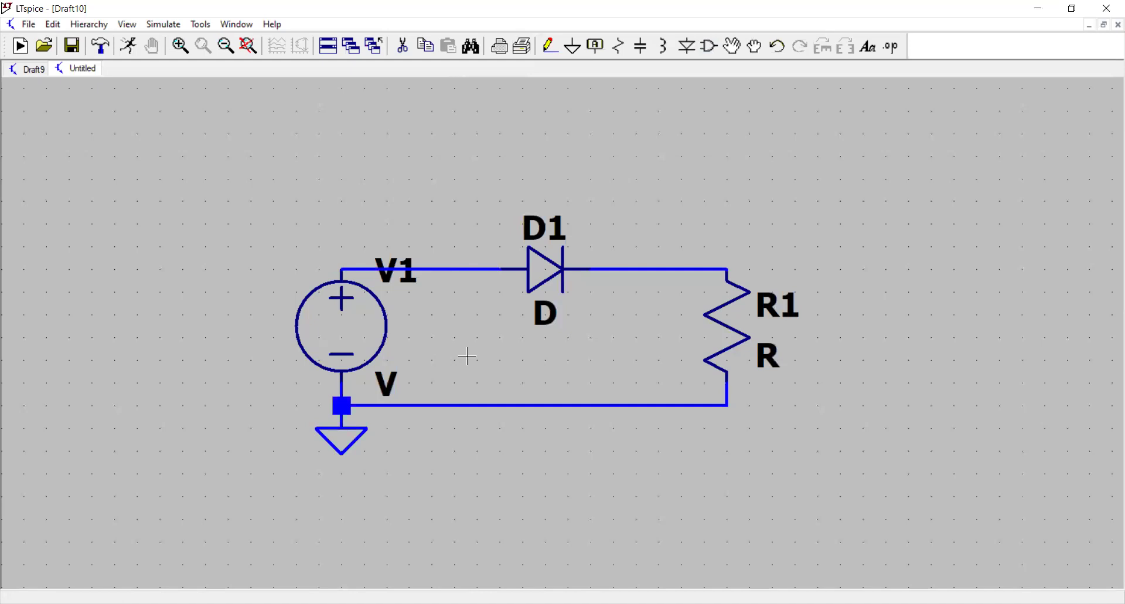
Set voltage source V1's function to SINE in its advanced settings
key("space")
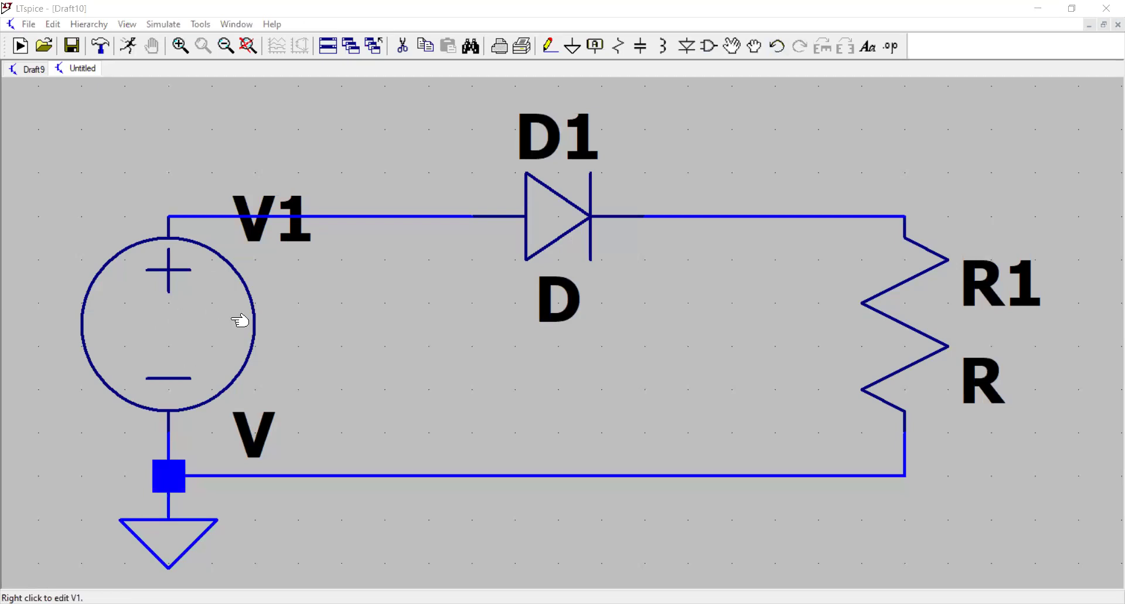
right_click(171, 313)
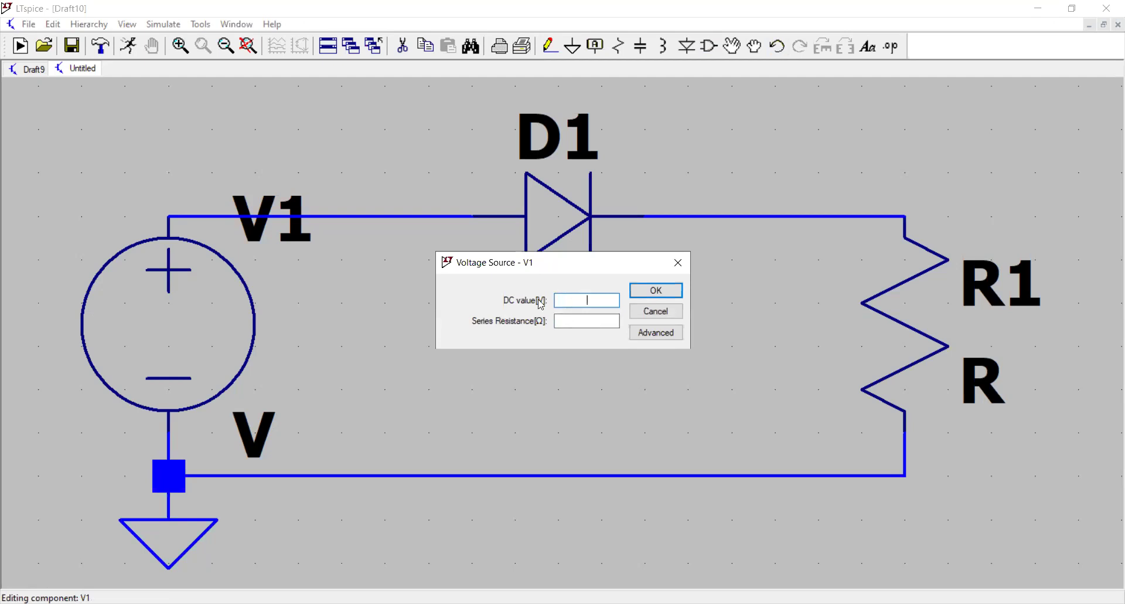
left_click(657, 332)
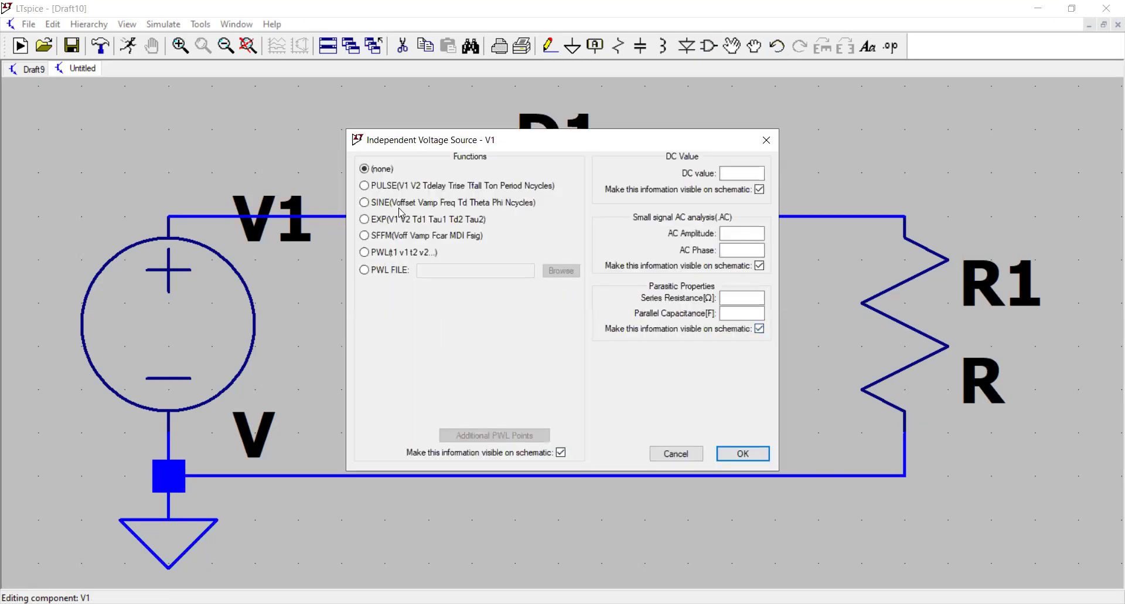
left_click(401, 207)
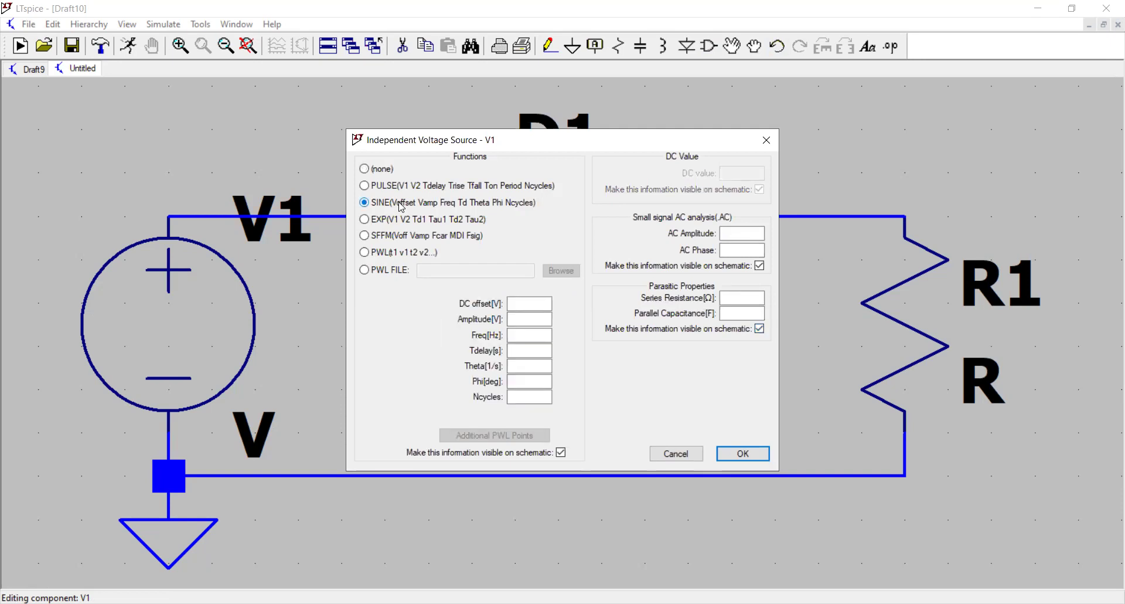
Define V1's sine wave with DC offset 0, amplitude 10m, frequency 1e3, Tdelay 0 and Theta 0
left_click(527, 303)
type("0")
left_click(528, 319)
type("10m")
left_click(527, 335)
type("1e3")
left_click(520, 347)
type("0")
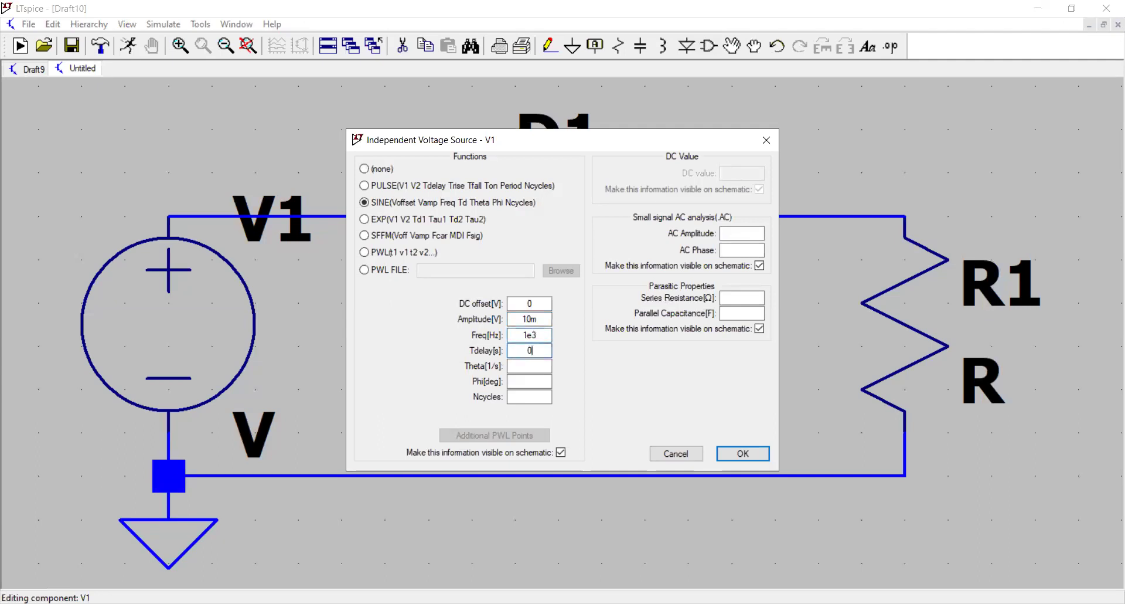
left_click(527, 365)
type("0")
left_click(743, 454)
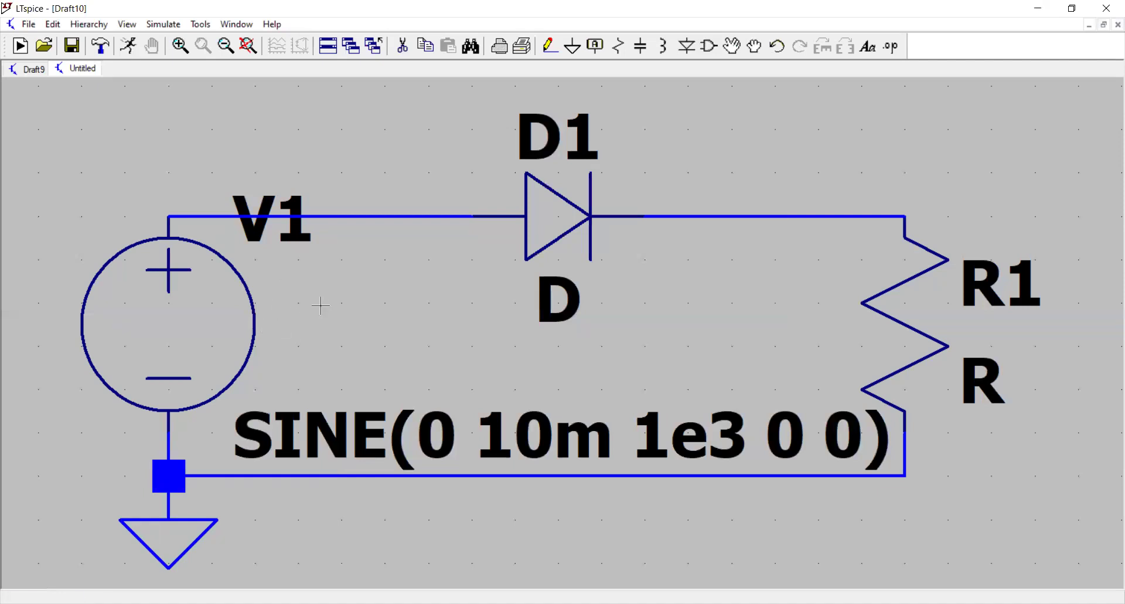
Assign the OnSemi 1N4148 silicon diode model to D1
right_click(575, 216)
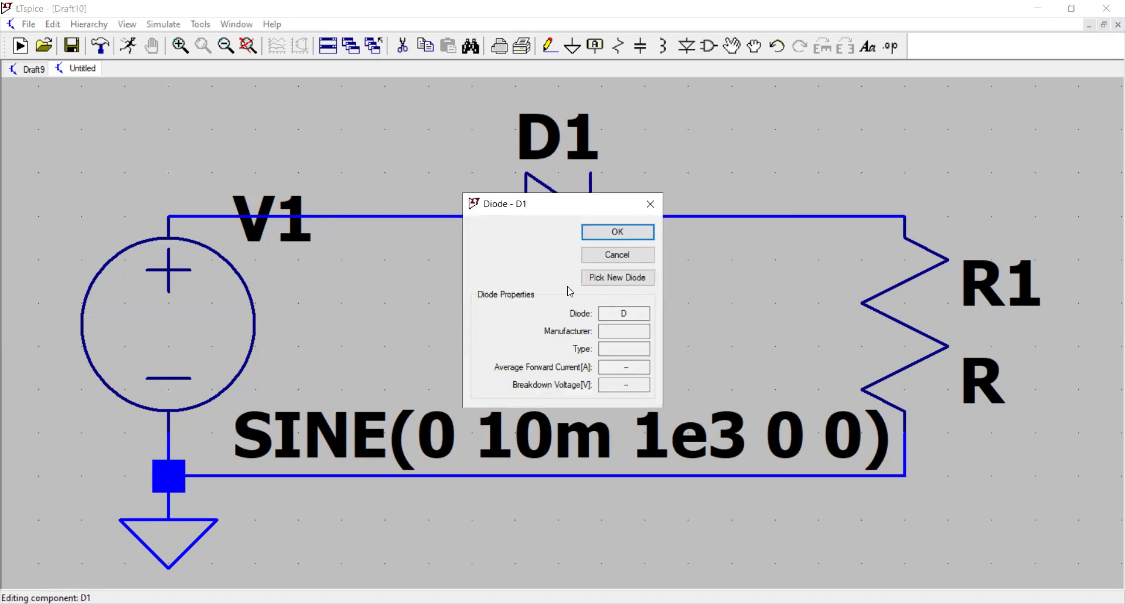
left_click(616, 285)
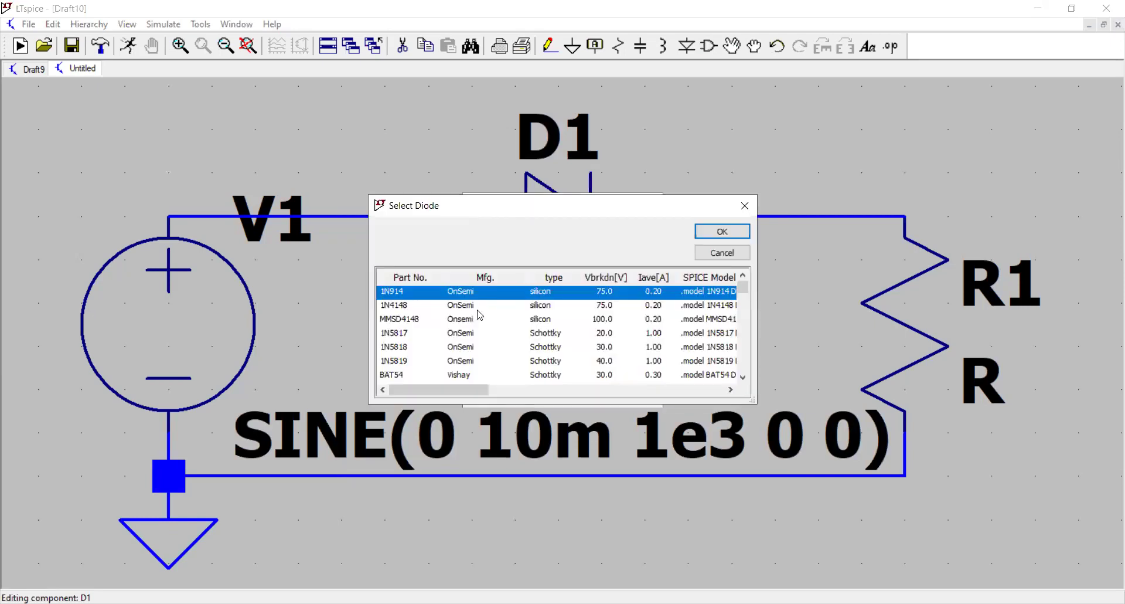
left_click(542, 306)
left_click(741, 235)
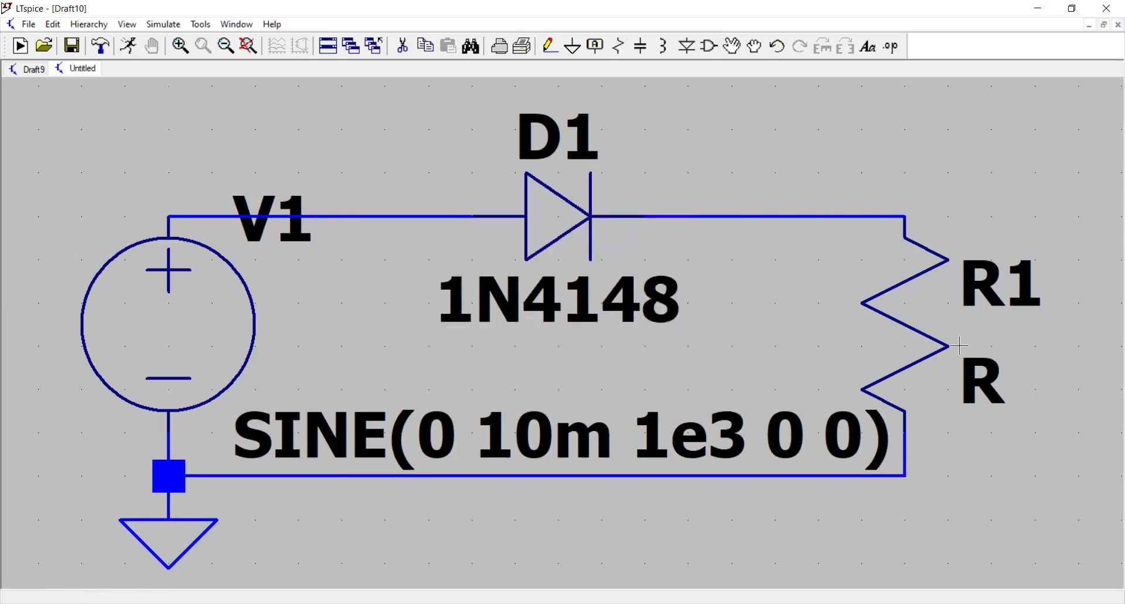
Set resistor R1's resistance to 1k and save the schematic
right_click(900, 304)
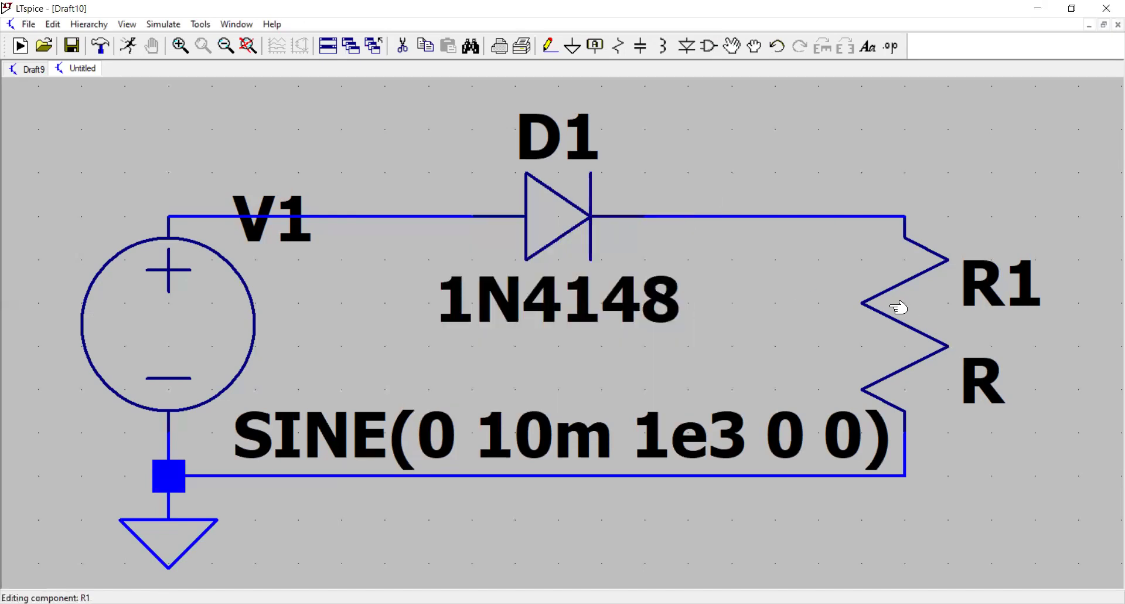
type("10")
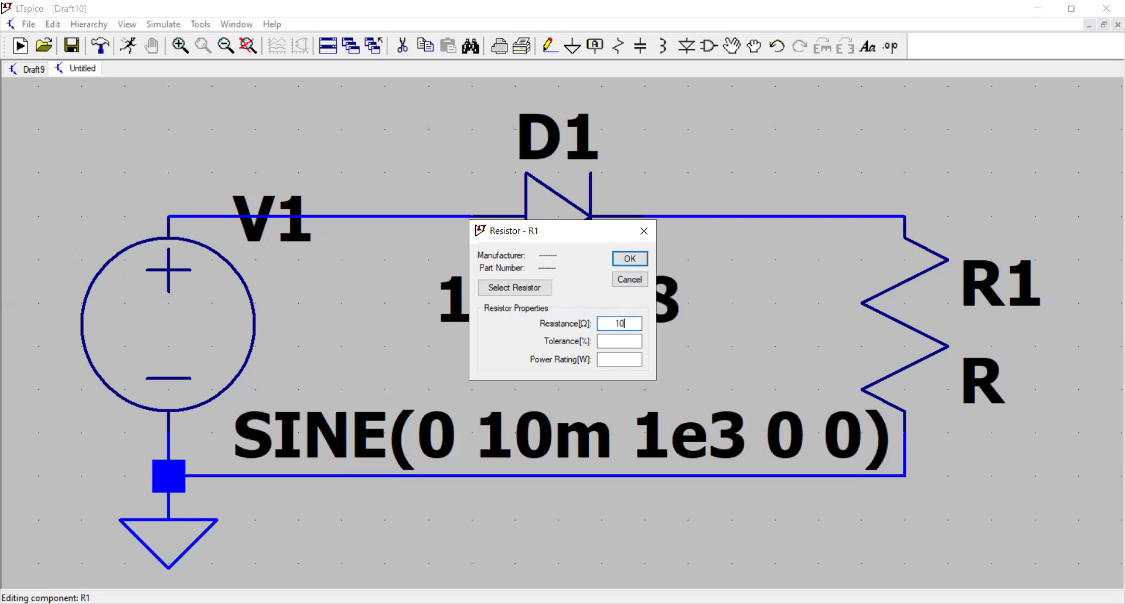
key("BackSpace")
type("k")
key("Return")
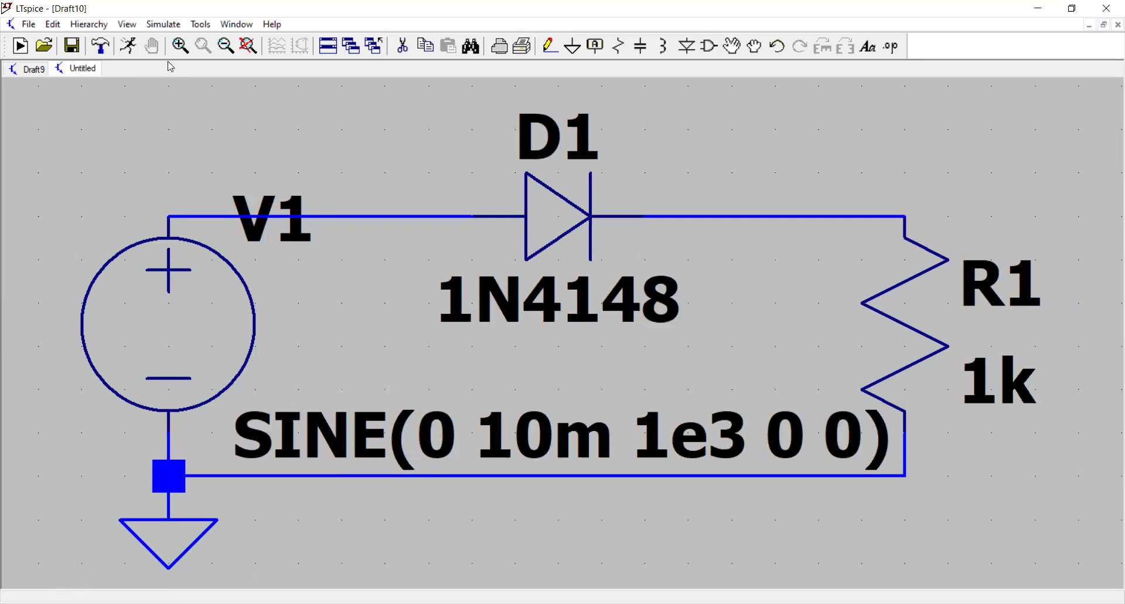
left_click(73, 47)
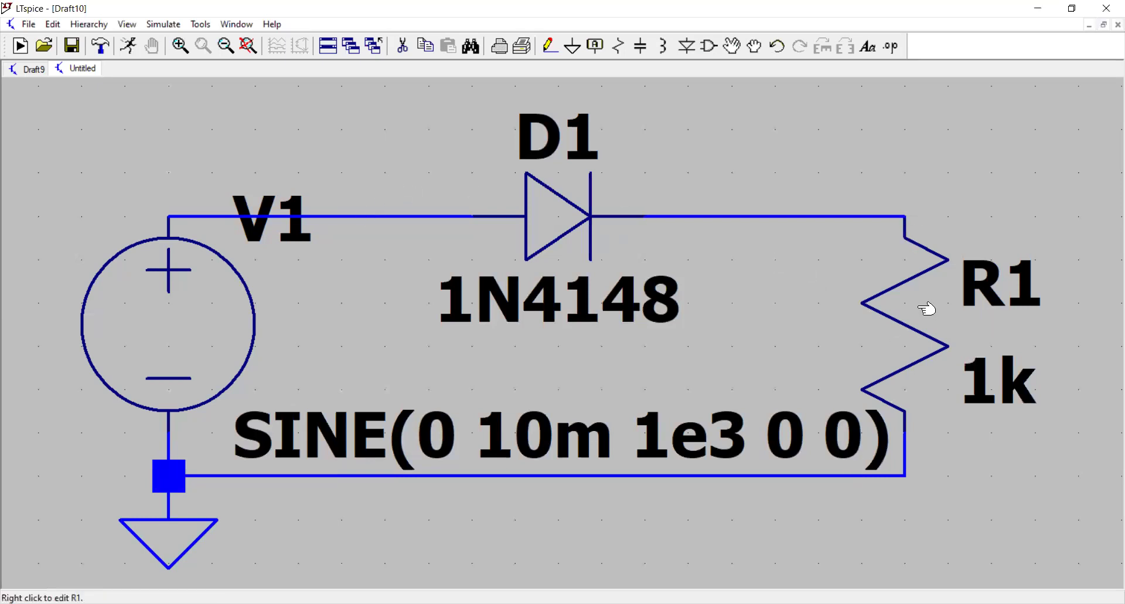
Rename resistor R1's reference designator to Rl
right_click(936, 273)
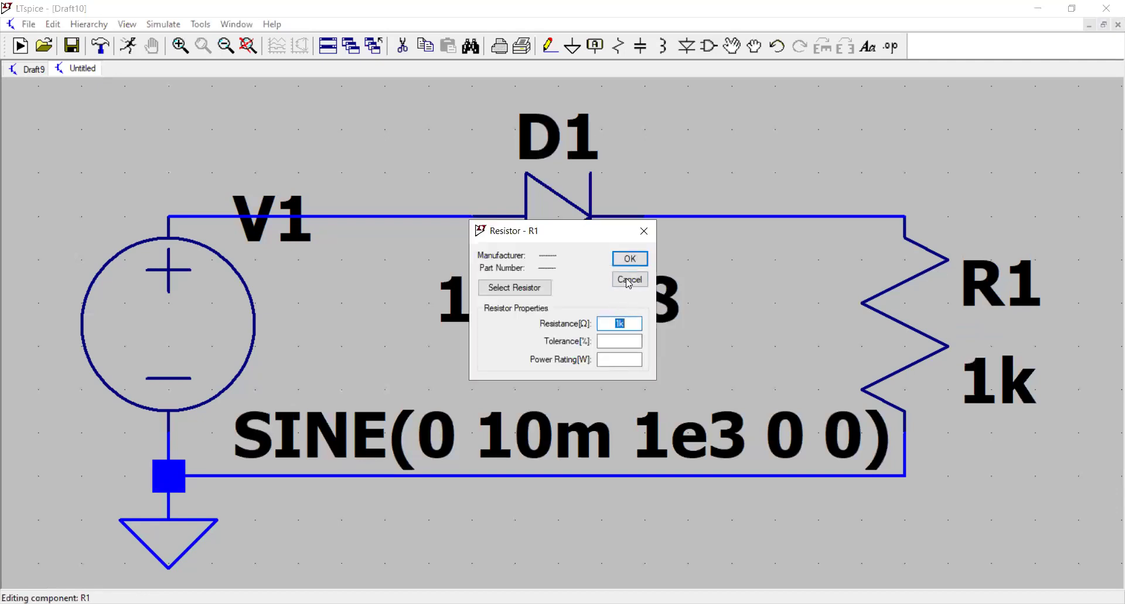
left_click(629, 281)
right_click(1011, 277)
left_click(509, 337)
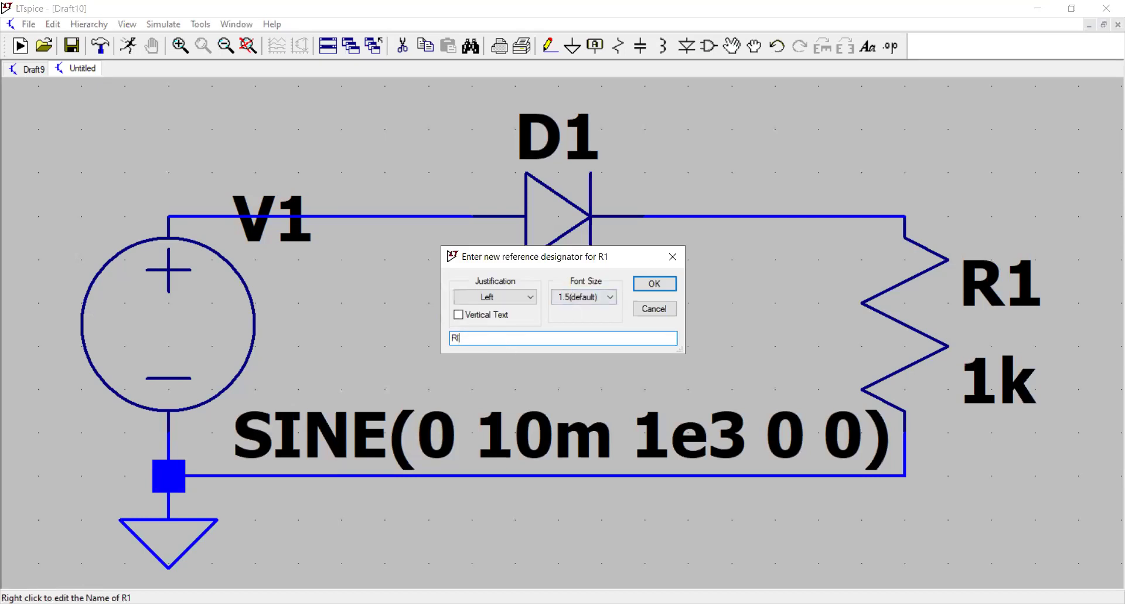
type("l")
key("Return")
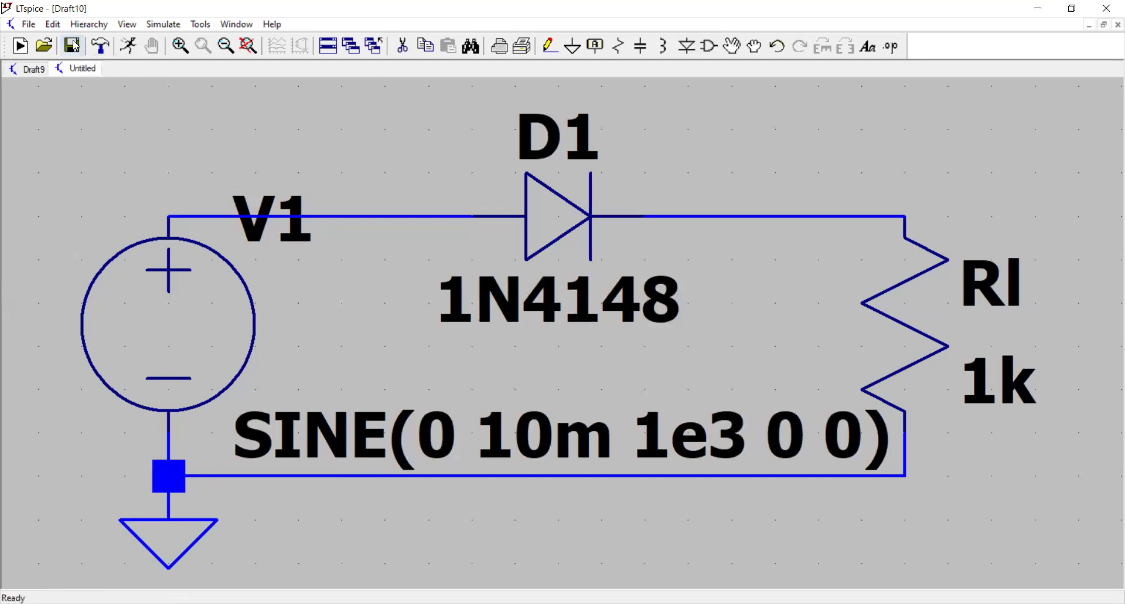
left_click(156, 26)
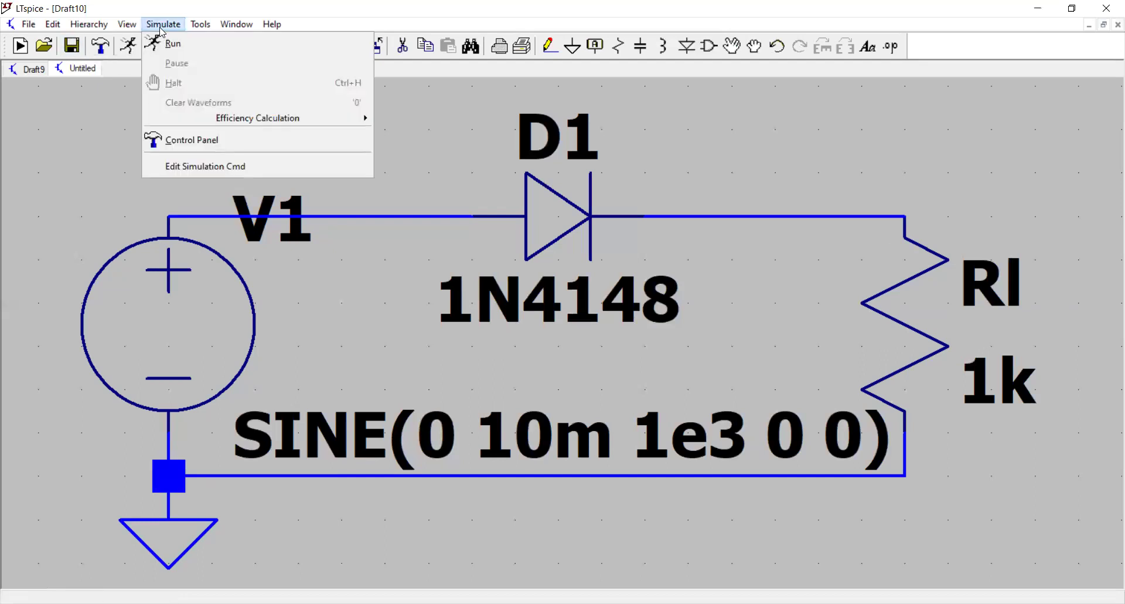
left_click(191, 168)
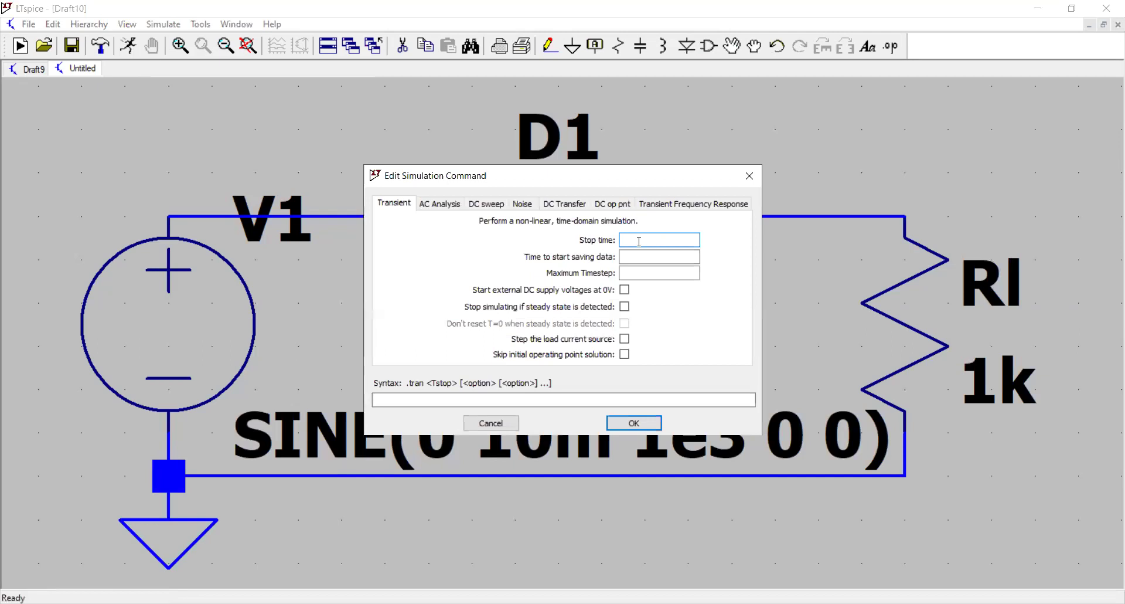
type("10")
type("m")
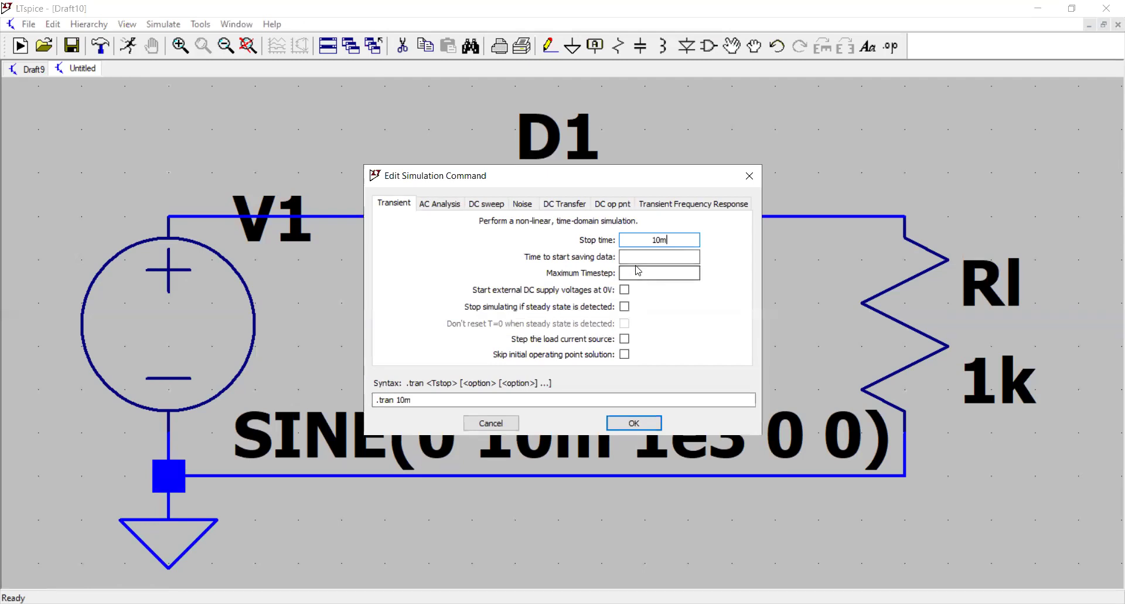
key("Tab")
type("0")
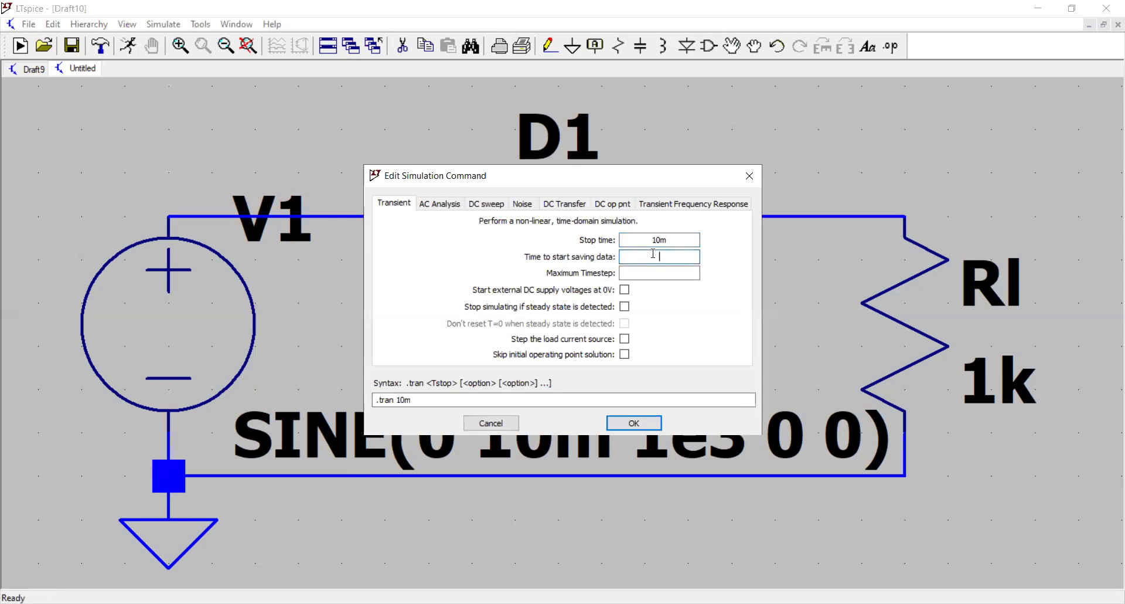
left_click(637, 432)
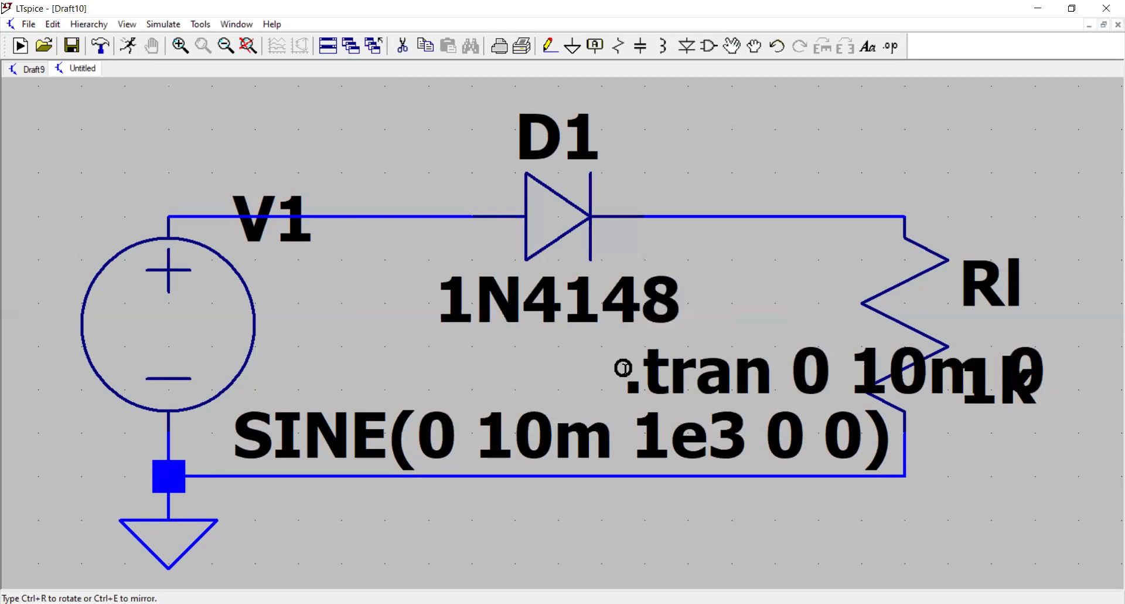
key("Escape")
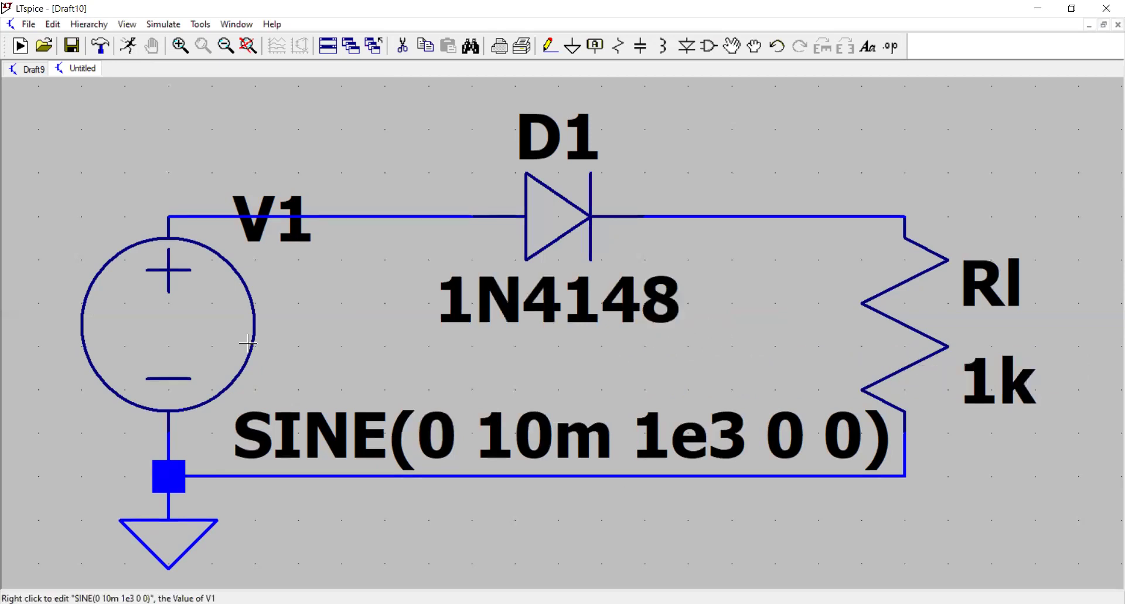
Define a transient analysis with stop time 10m and data saving from 0, and place its directive below the circuit
left_click(164, 25)
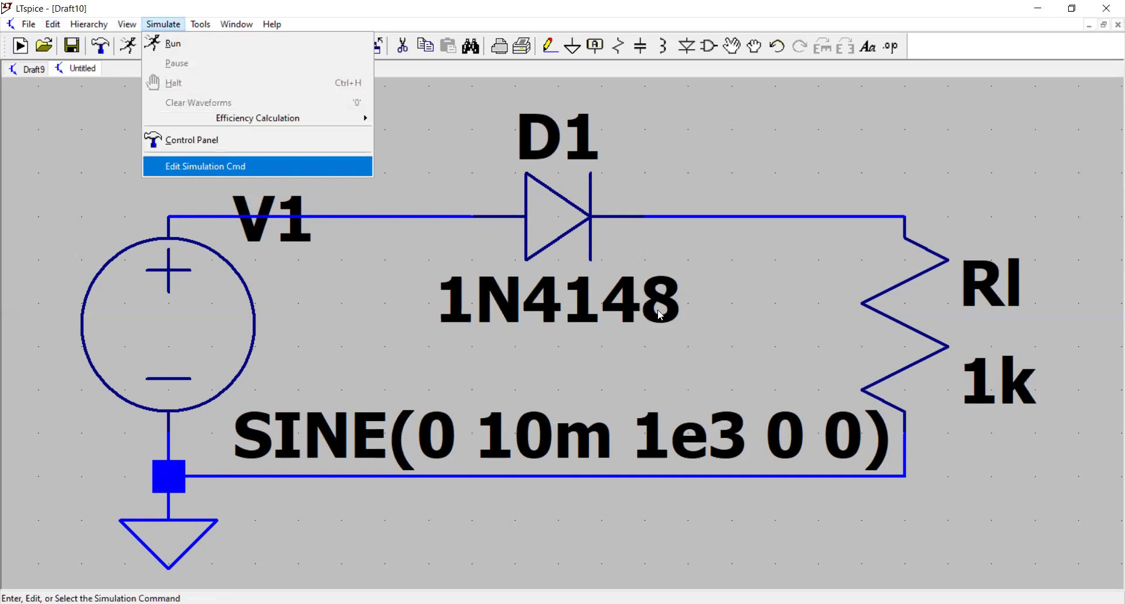
left_click(184, 171)
type("10m")
left_click(646, 256)
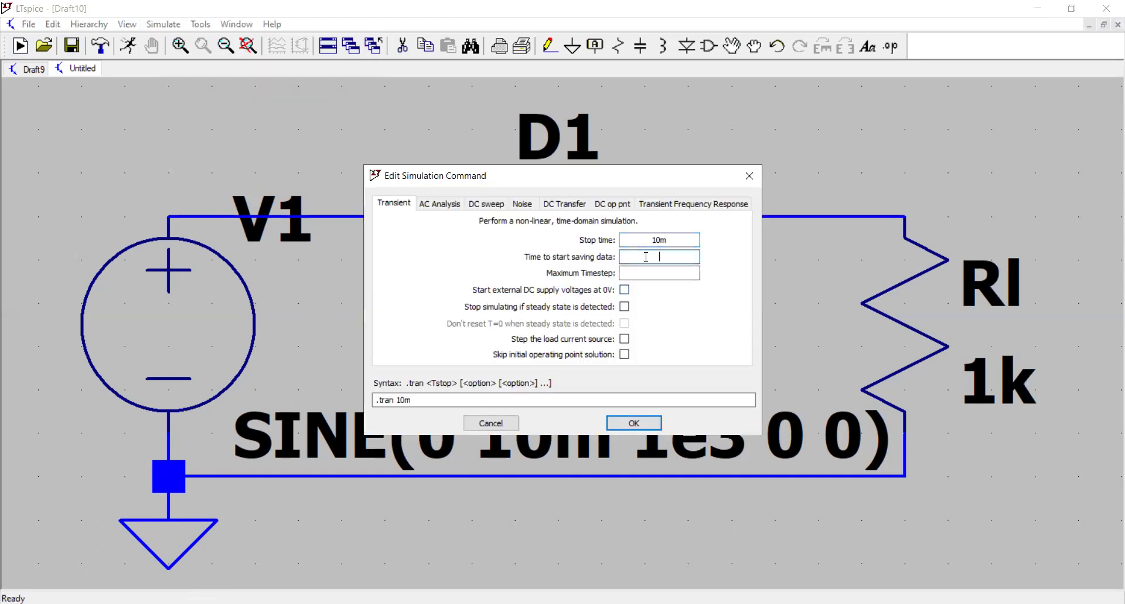
type("0")
left_click(629, 422)
left_click(526, 524)
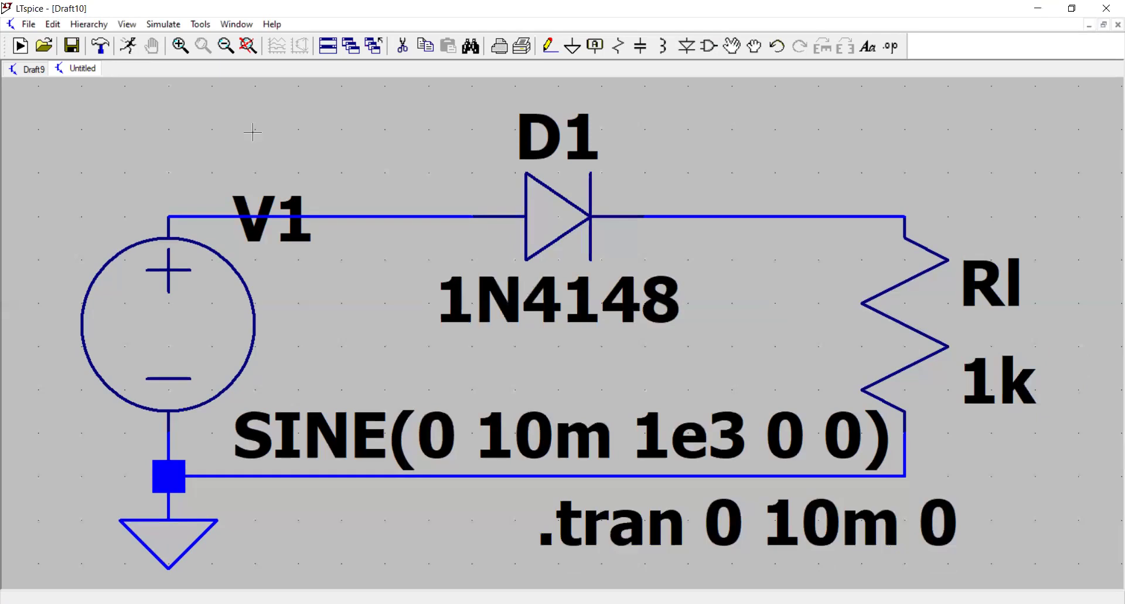
Run the simulation, close the empty Draft9 schematic and tile the remaining schematic and waveform windows
left_click(136, 48)
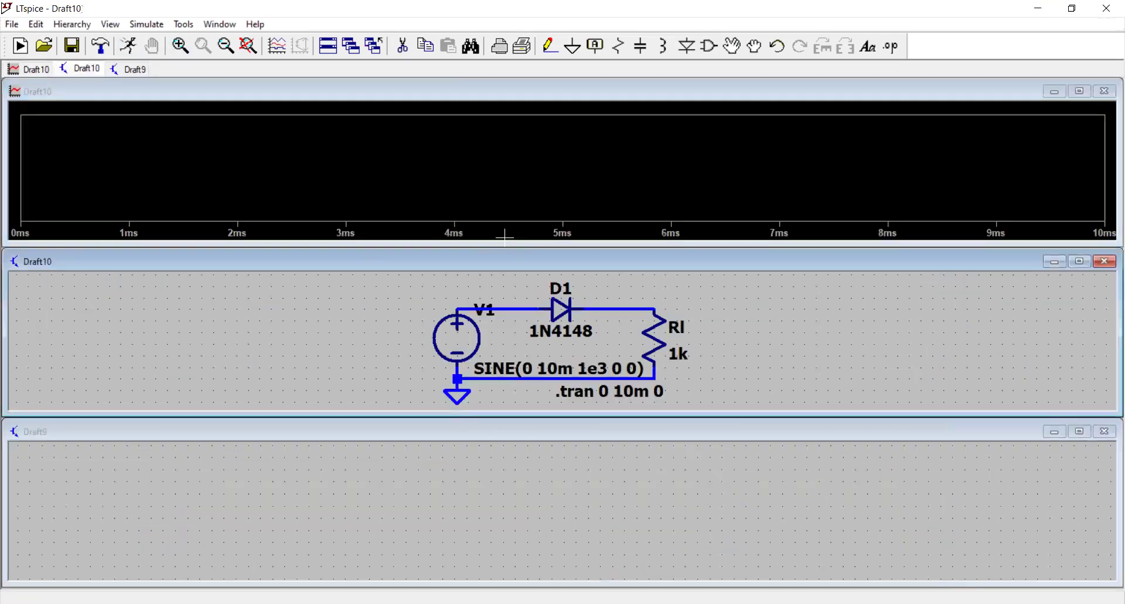
left_click(1108, 433)
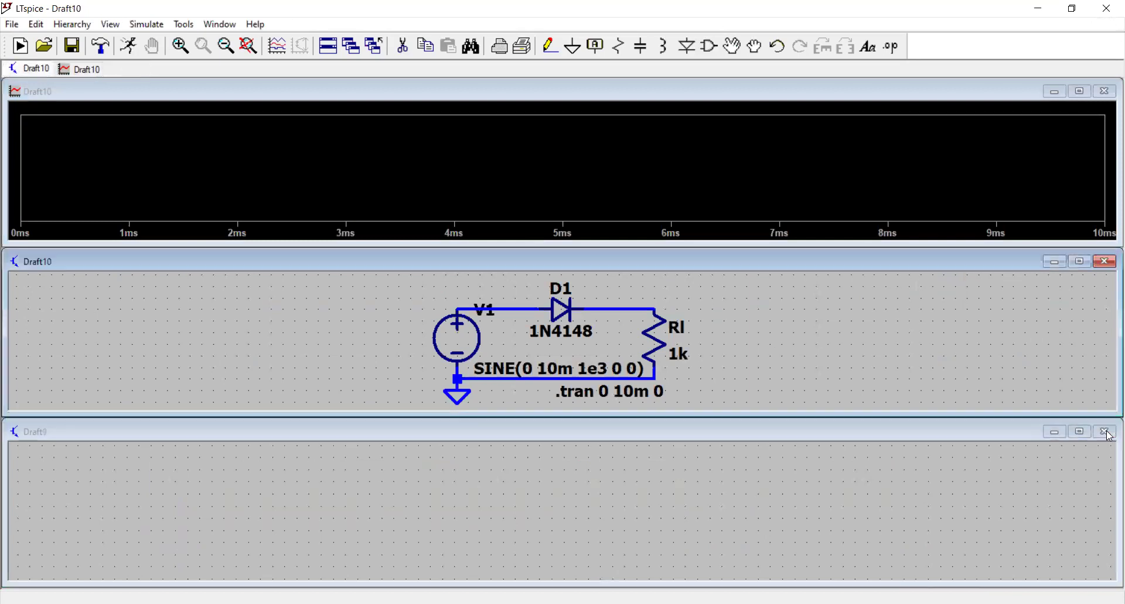
left_click(333, 55)
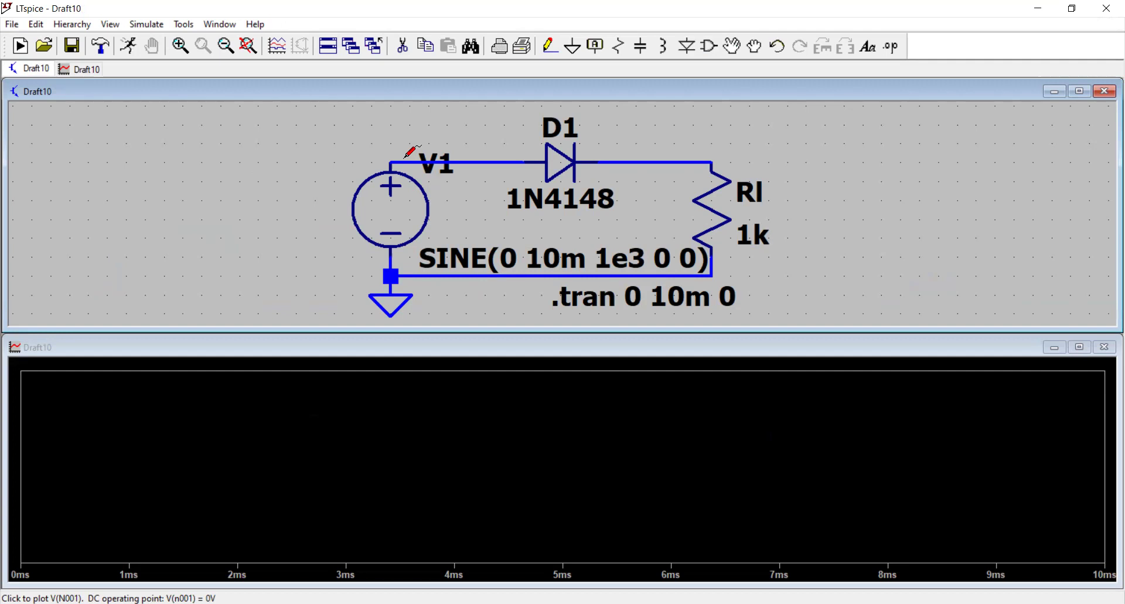
Plot the voltages before and after the diode, and move the V(n002) trace into its own new plot pane
left_click(406, 156)
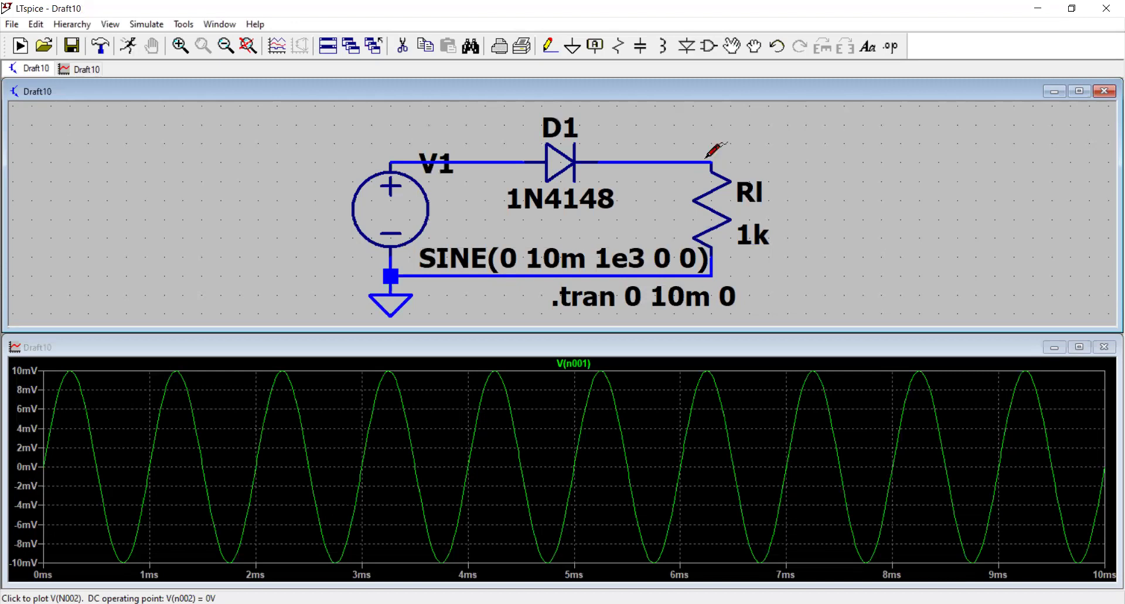
left_click(706, 157)
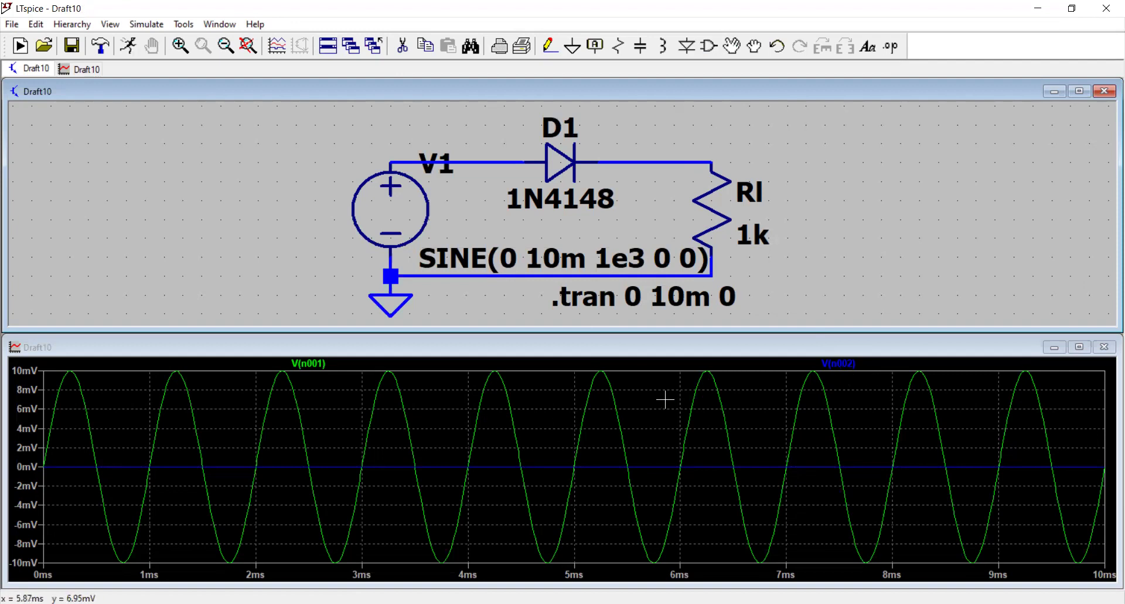
right_click(666, 399)
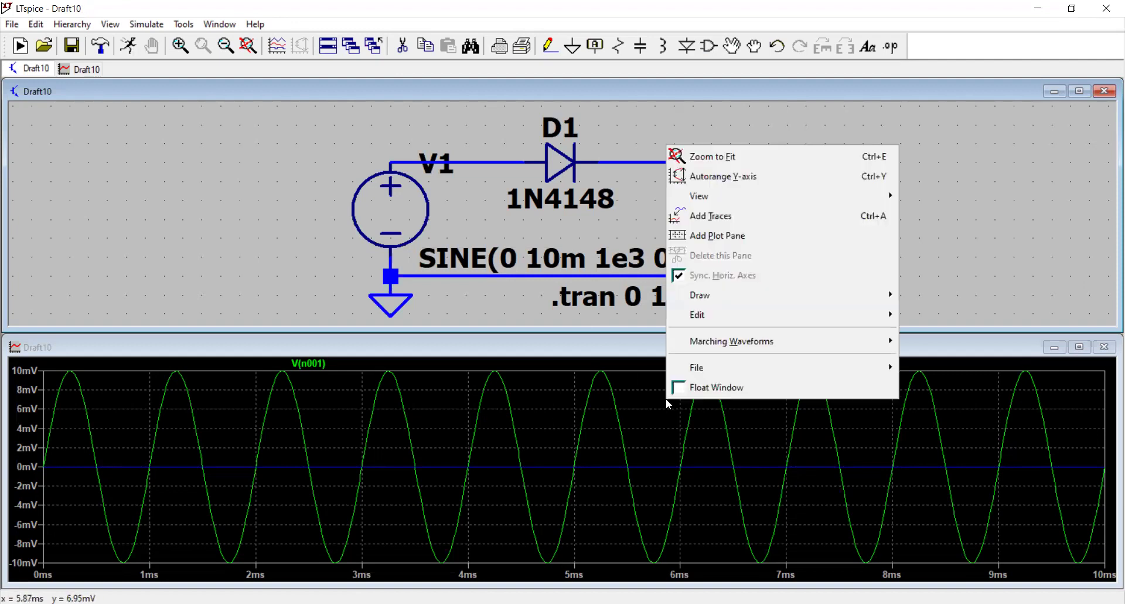
left_click(725, 242)
left_click_drag(847, 468, 690, 399)
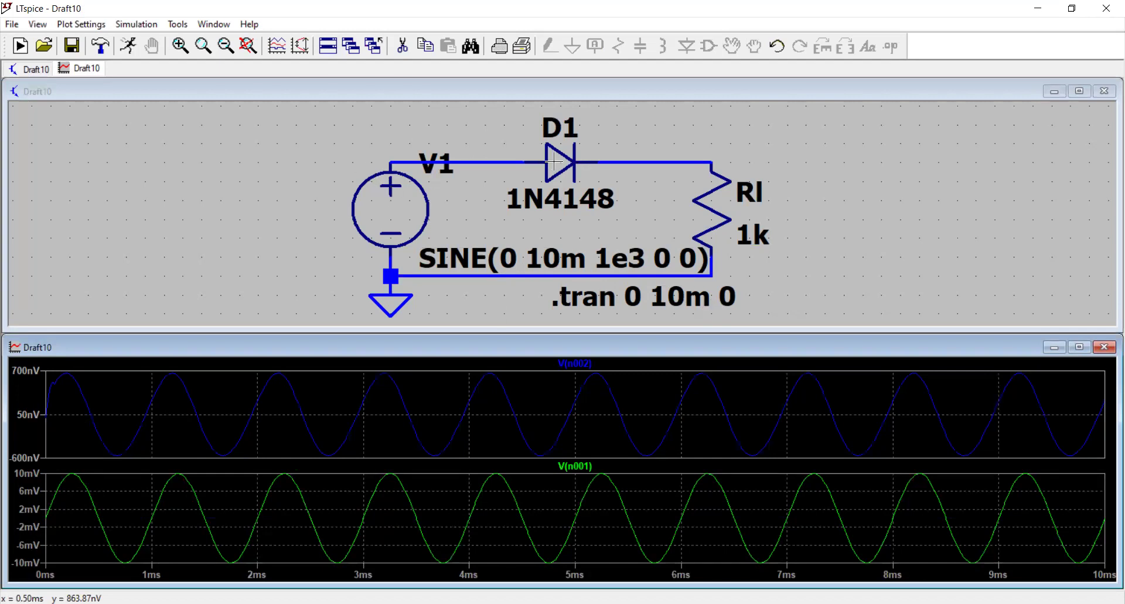
View the properties of diode D1 without changing its model
right_click(554, 161)
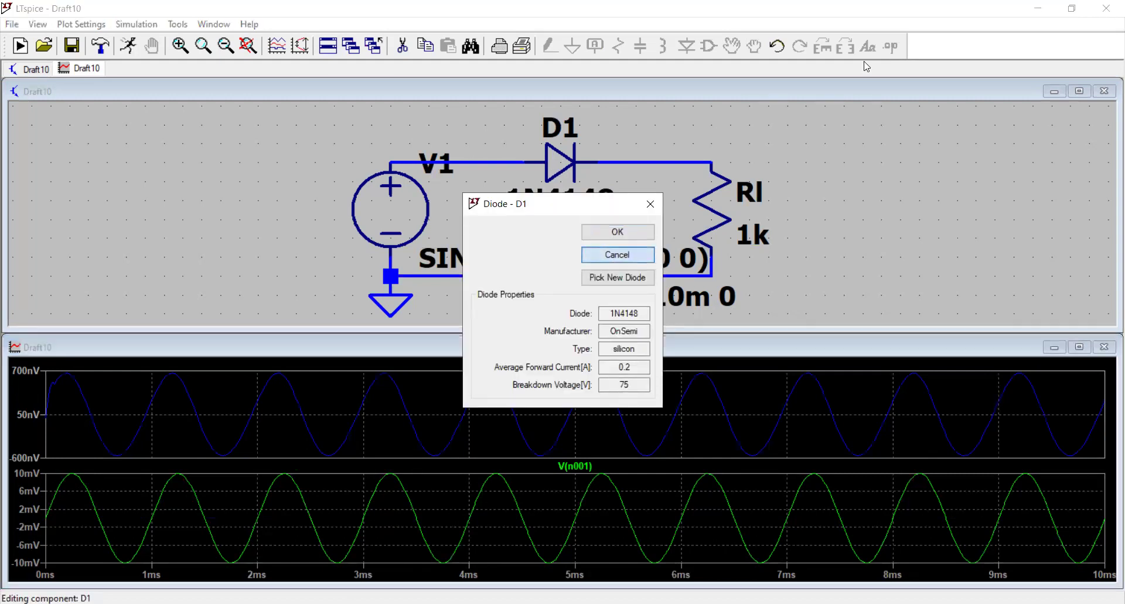
key("Escape")
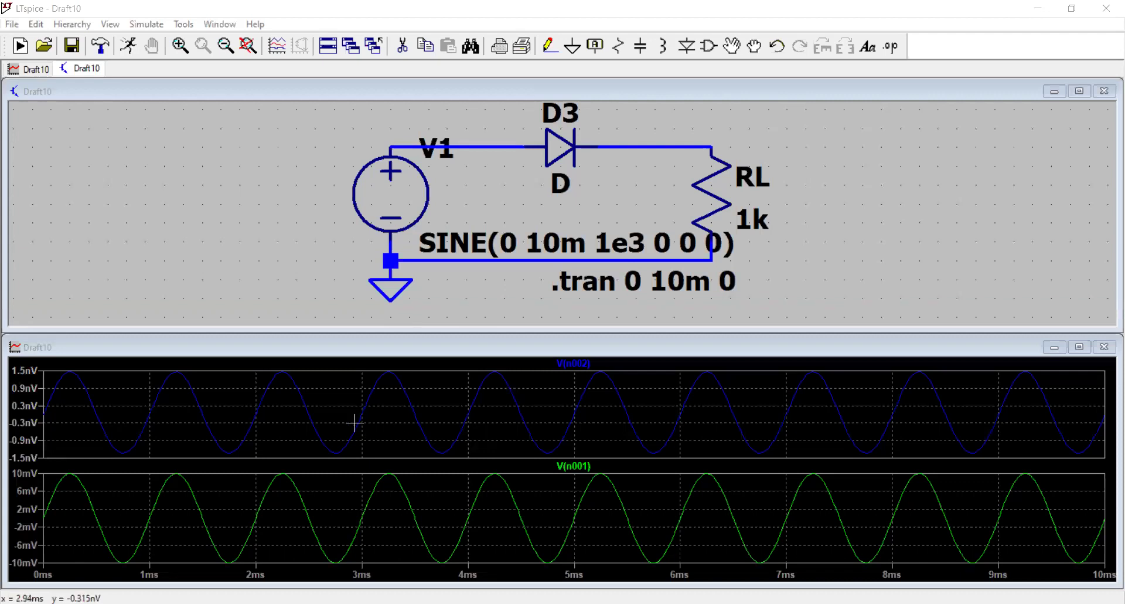
Set voltage source V1's sine amplitude to 700m, then save the schematic and rerun the simulation
right_click(415, 199)
left_click(546, 321)
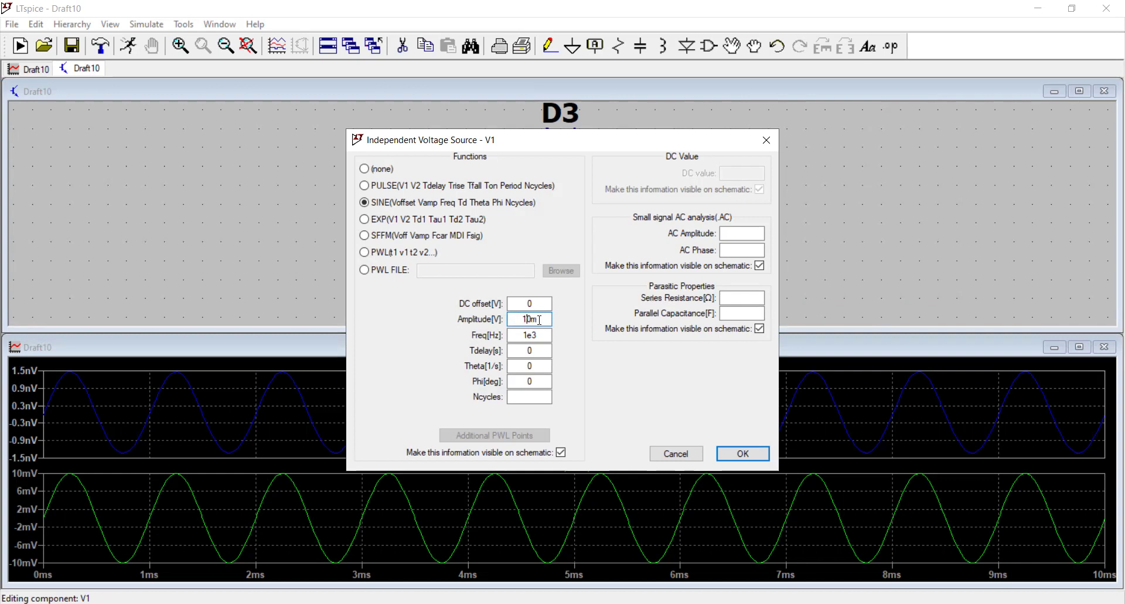
type("70")
left_click(742, 454)
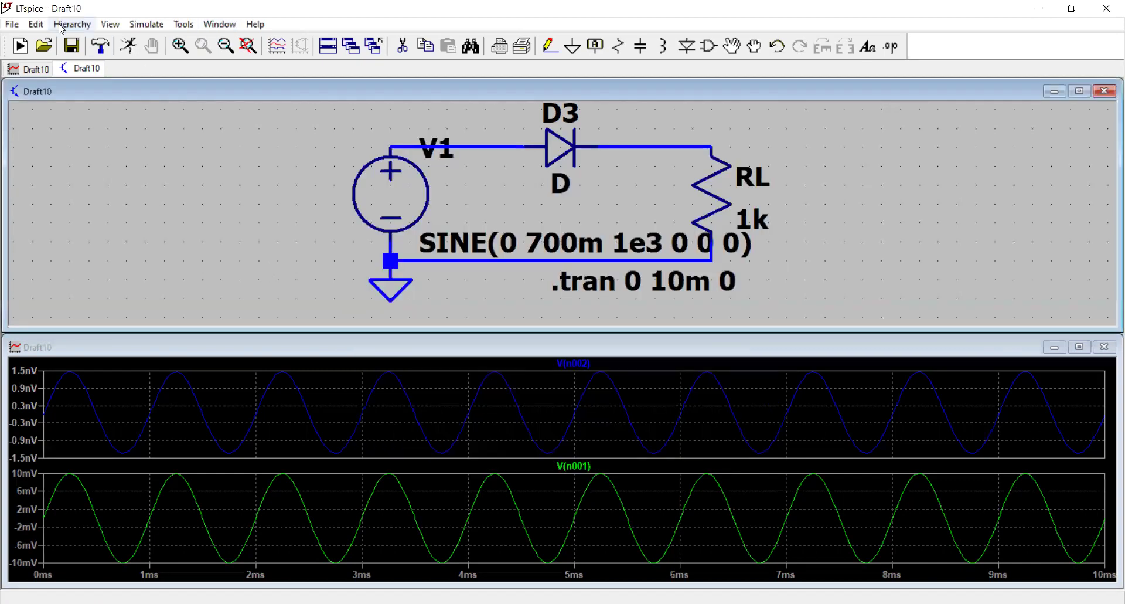
left_click(72, 50)
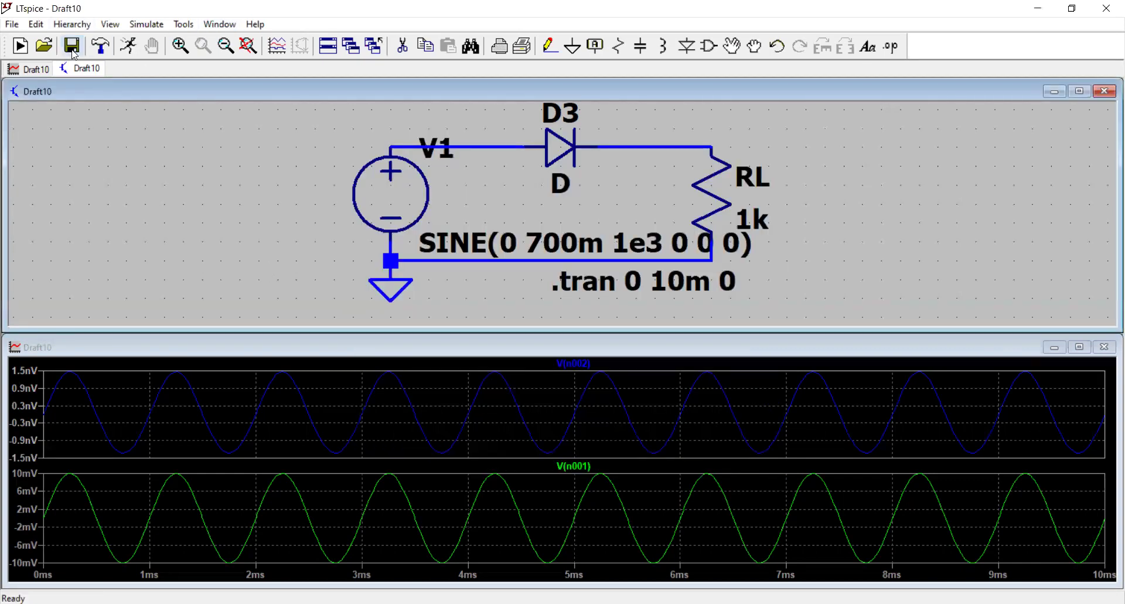
left_click(129, 46)
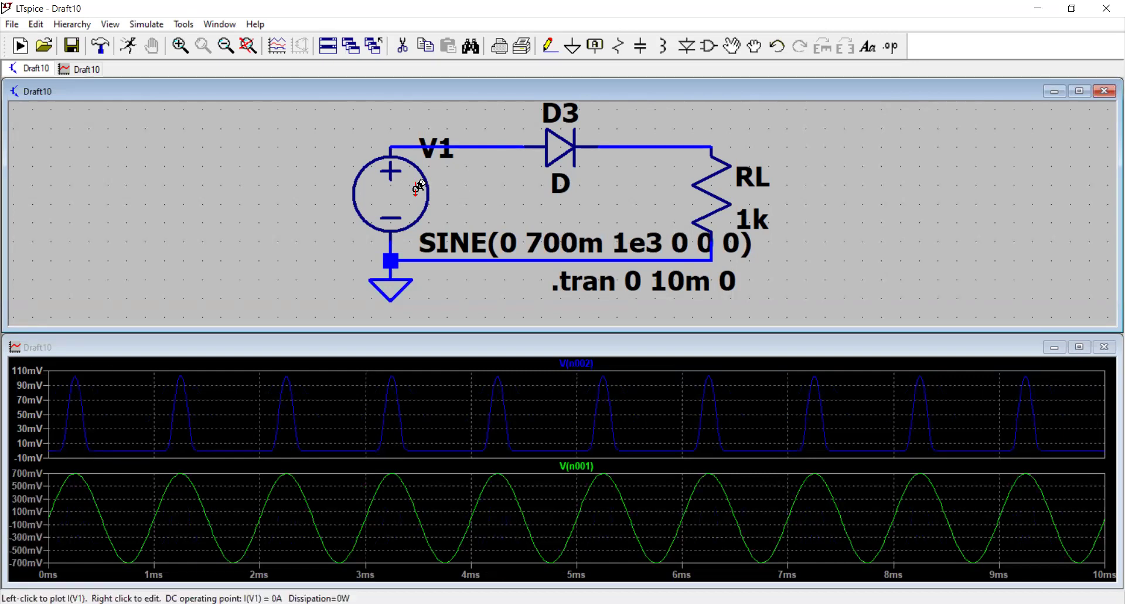
Set voltage source V1's sine amplitude to 1v and rerun the simulation
right_click(398, 189)
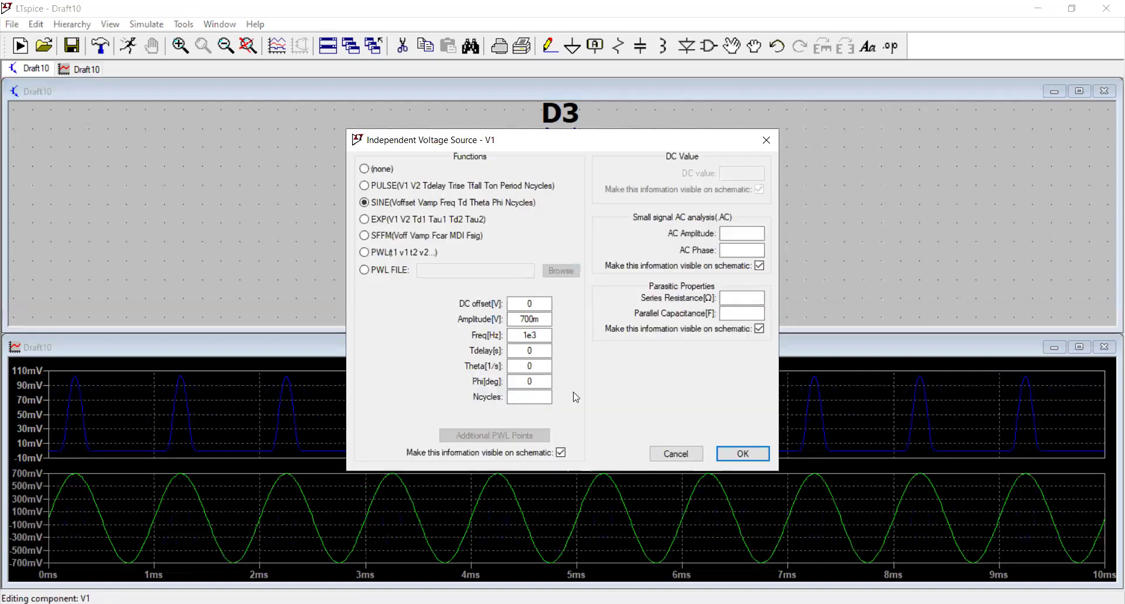
left_click_drag(537, 318, 495, 314)
type("1v")
key("Return")
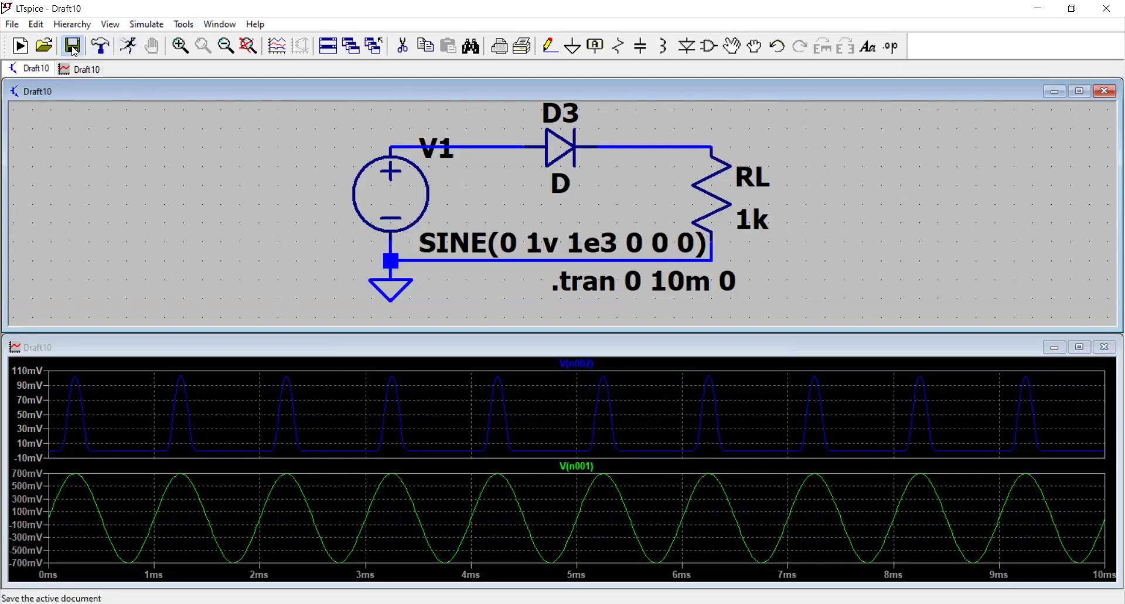
left_click(129, 47)
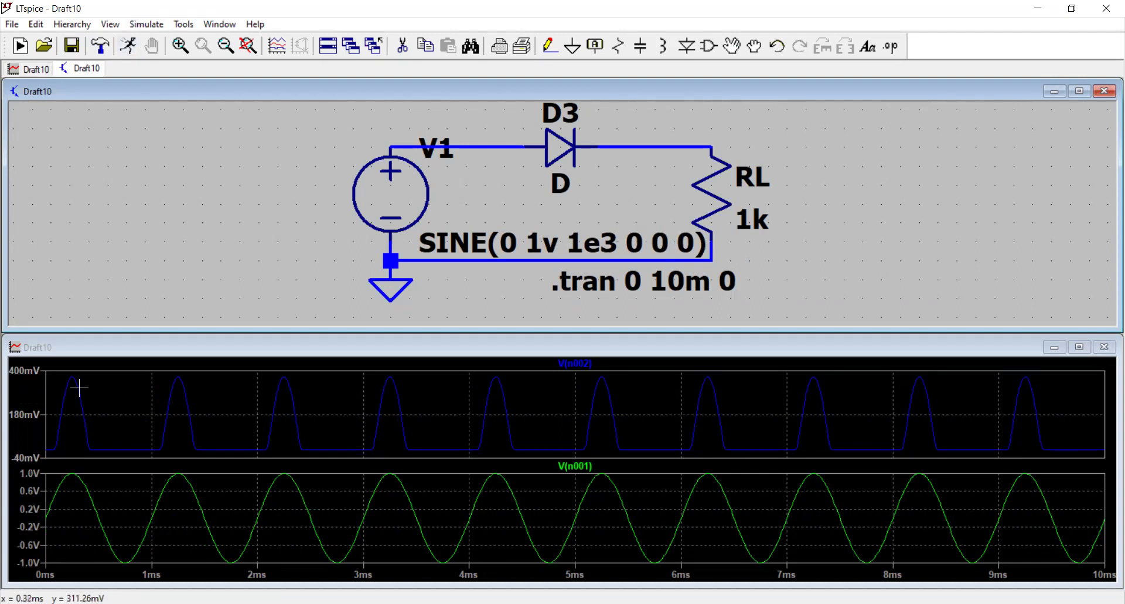
Examine the first peak of the V(n002) waveform up close, and fit the full plot back in view
left_click_drag(84, 389, 58, 369)
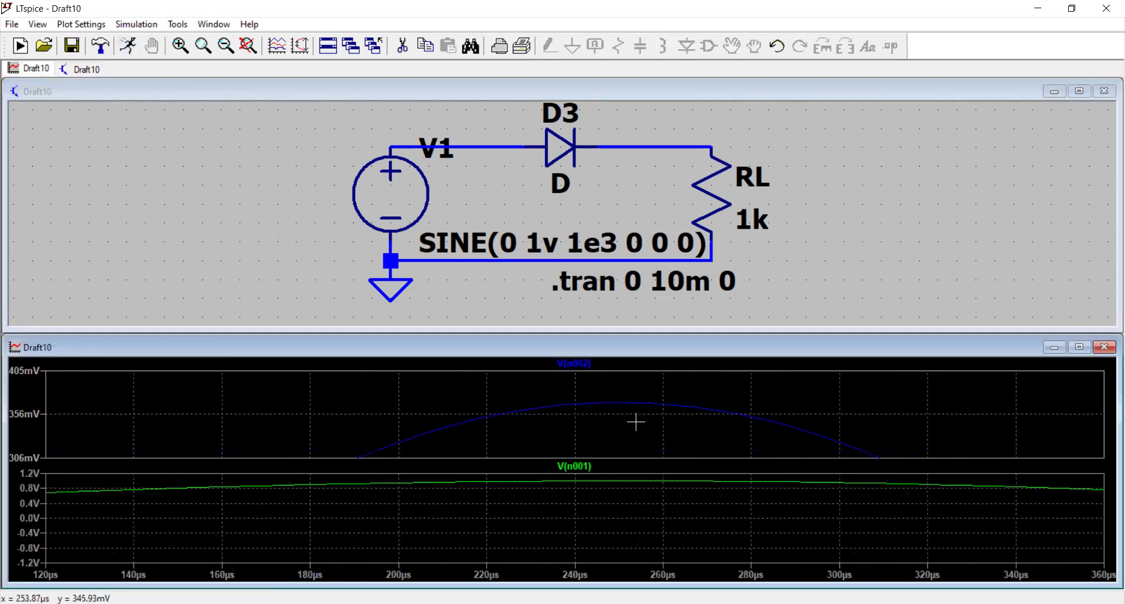
left_click_drag(652, 410, 577, 389)
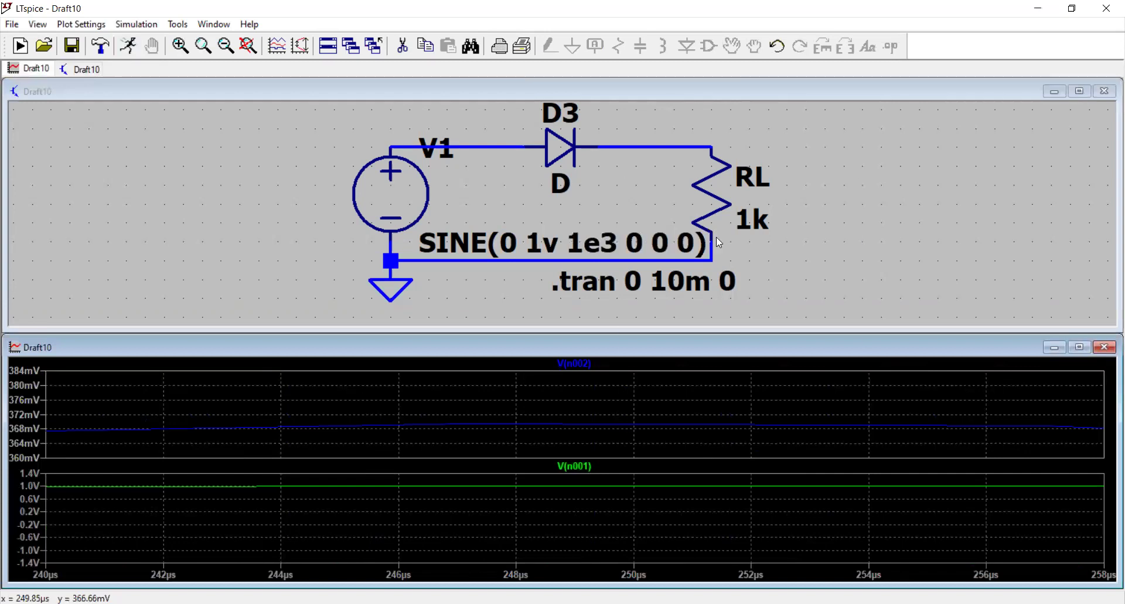
right_click(625, 433)
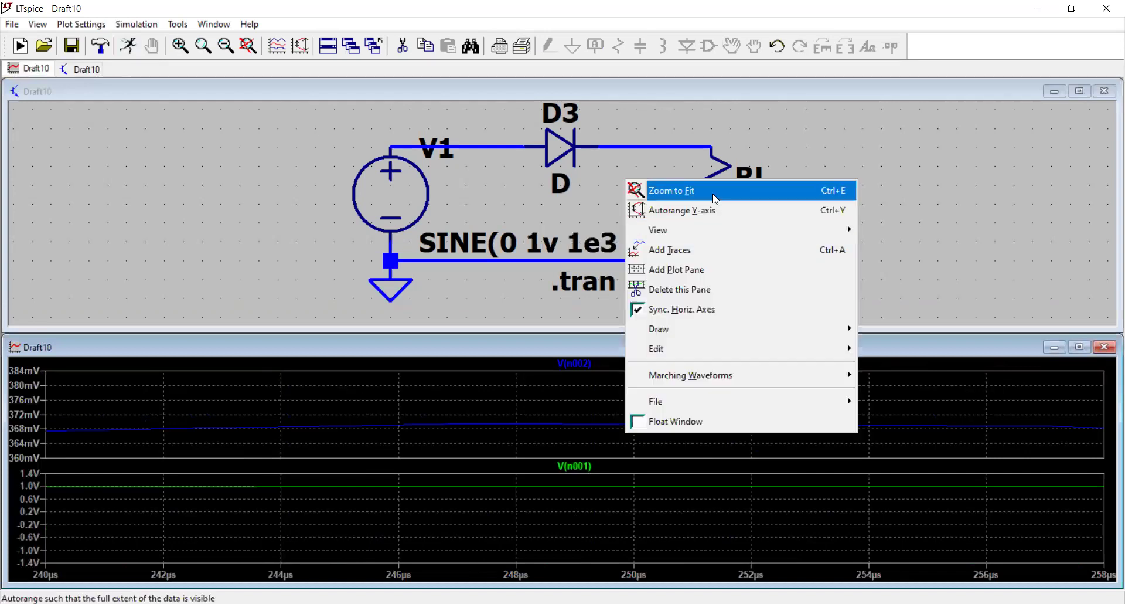
left_click(716, 199)
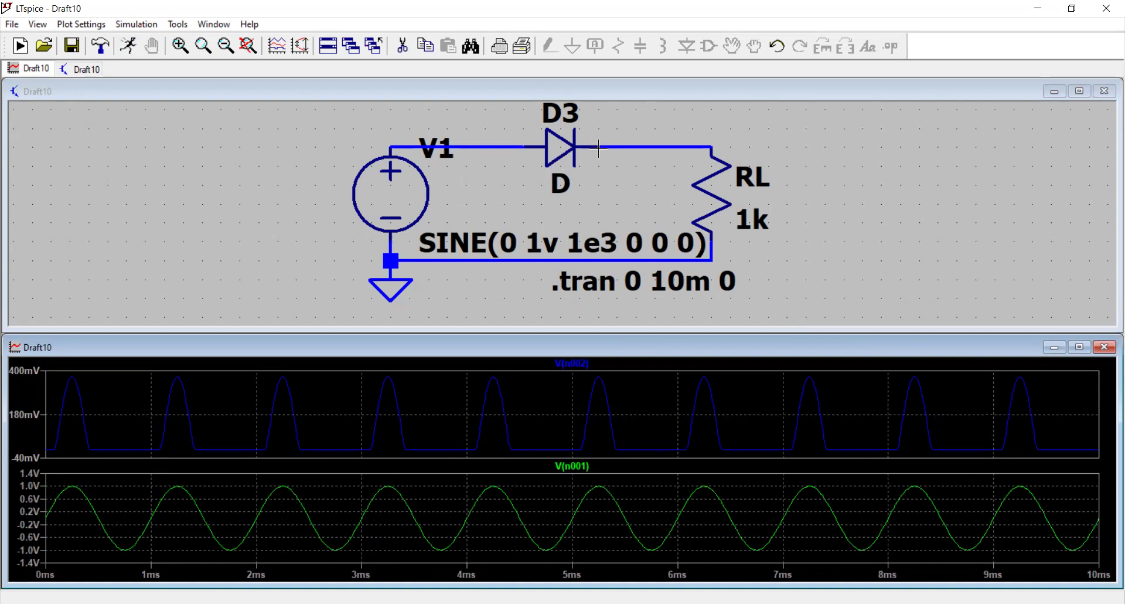
Add an empty third plot pane to the waveform window above the V(n002) pane
right_click(766, 412)
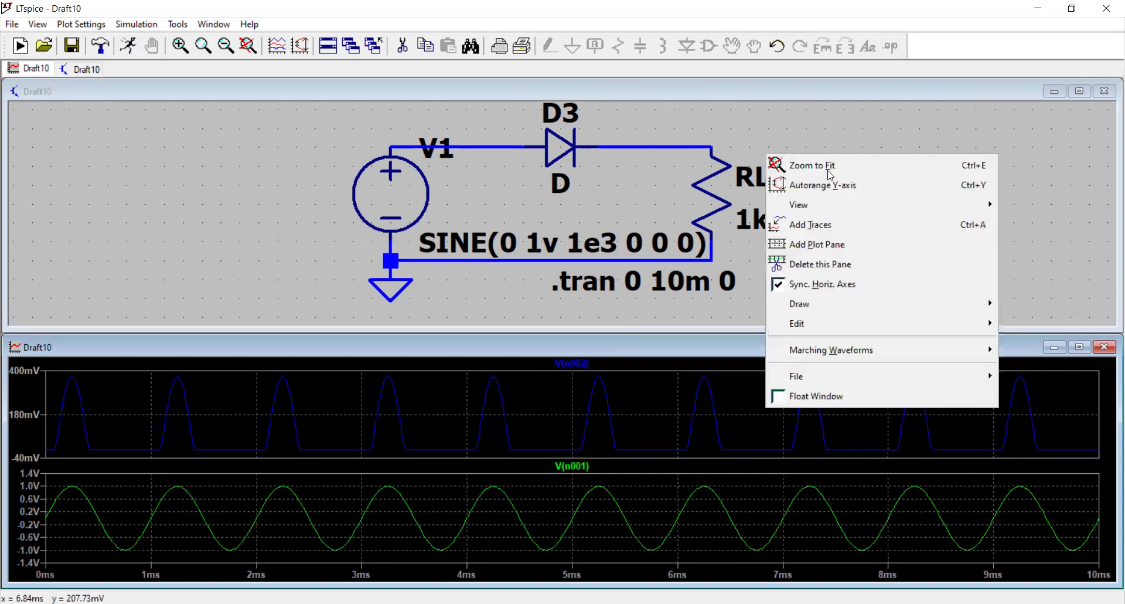
left_click(823, 245)
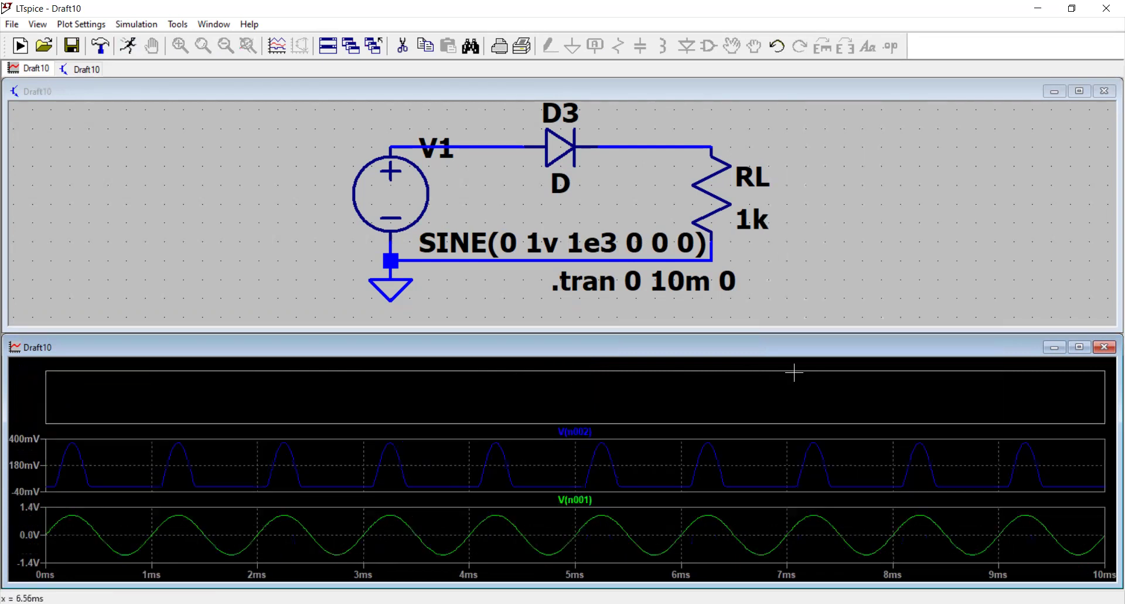
right_click(519, 390)
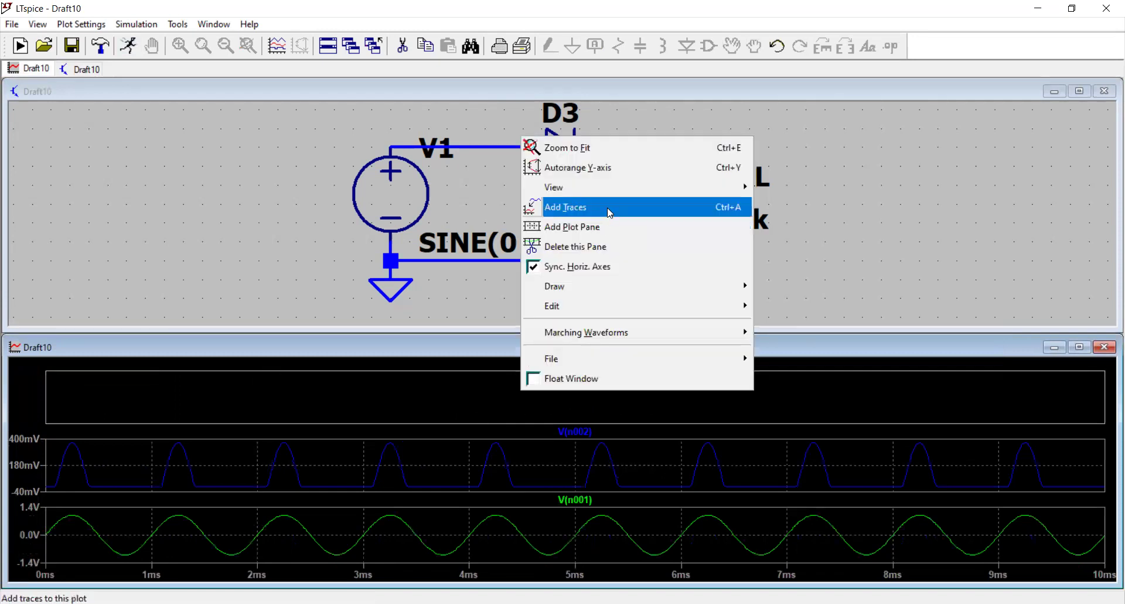
left_click(618, 214)
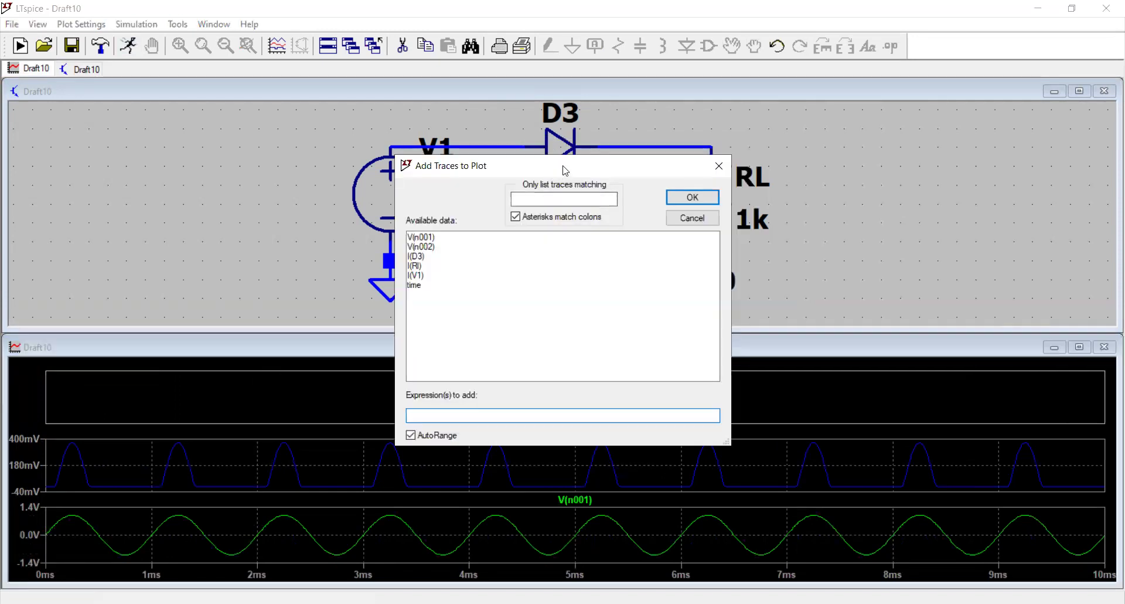
left_click_drag(565, 170, 937, 212)
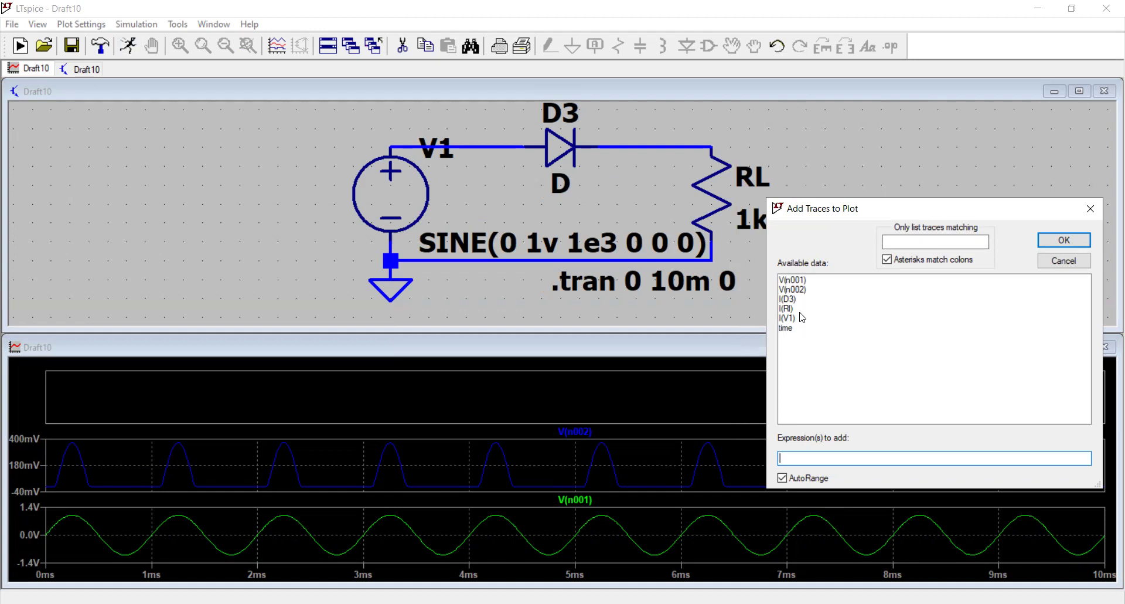
left_click(800, 280)
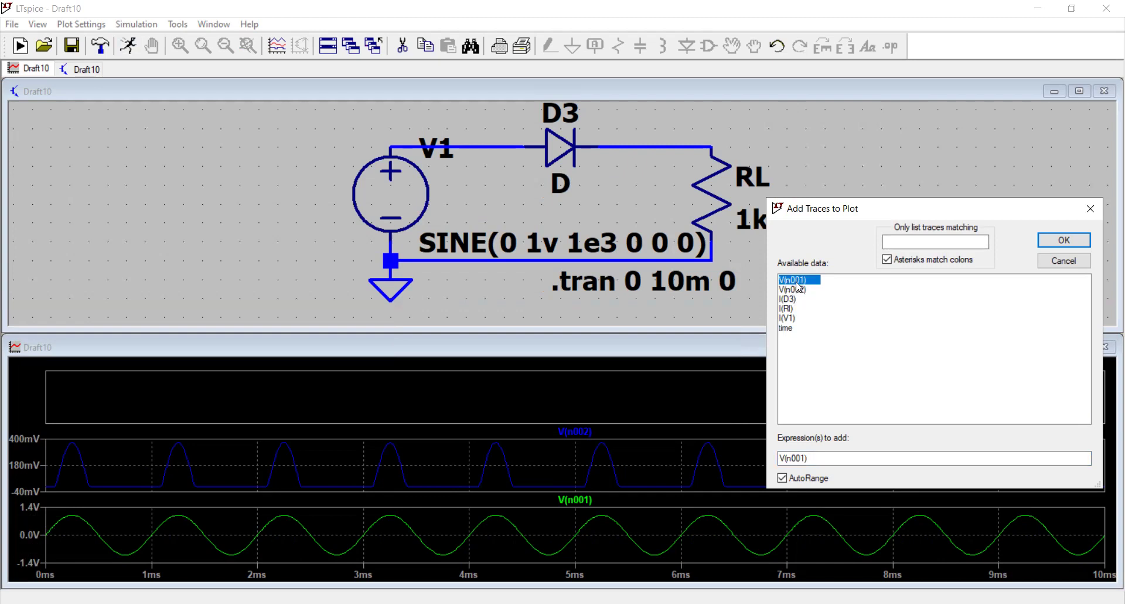
left_click(802, 290)
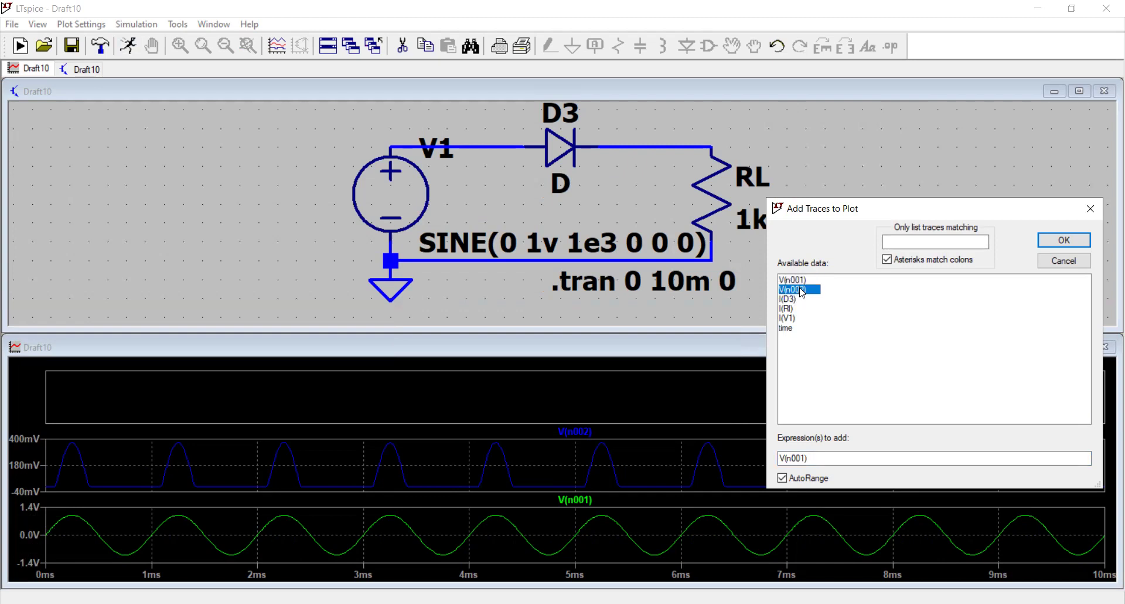
left_click(1065, 262)
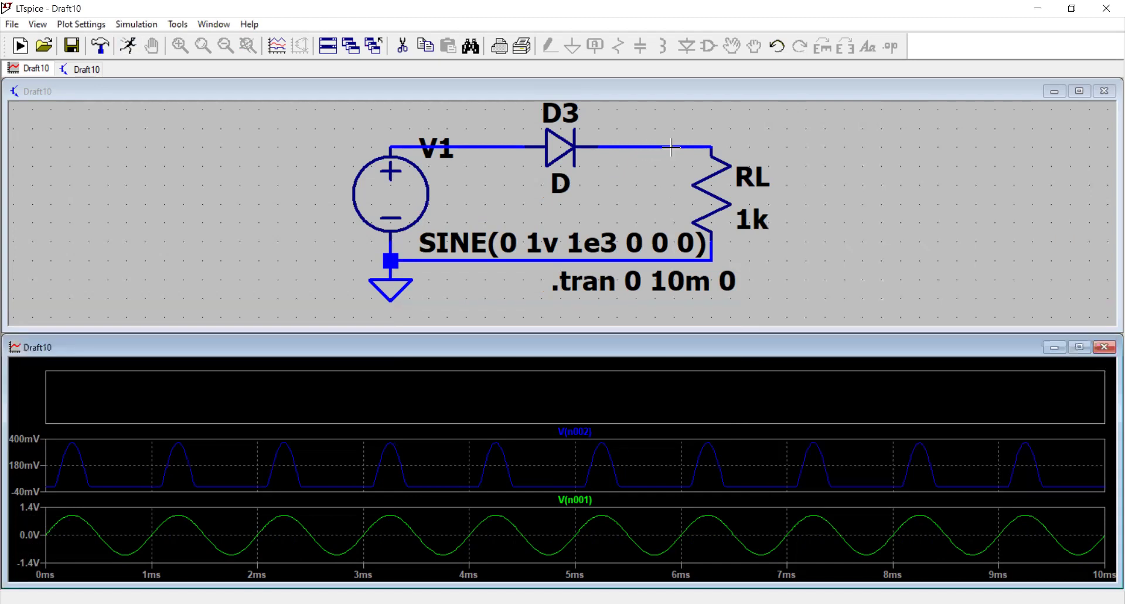
Try to label the net between diode D3 and RL as an output port named out
right_click(672, 147)
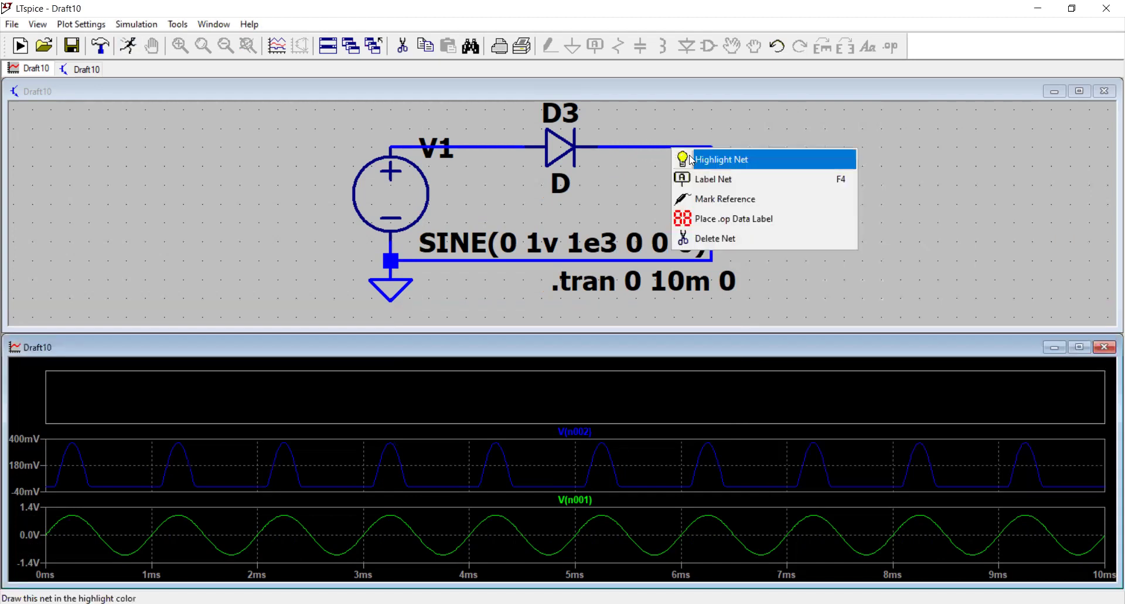
left_click(691, 160)
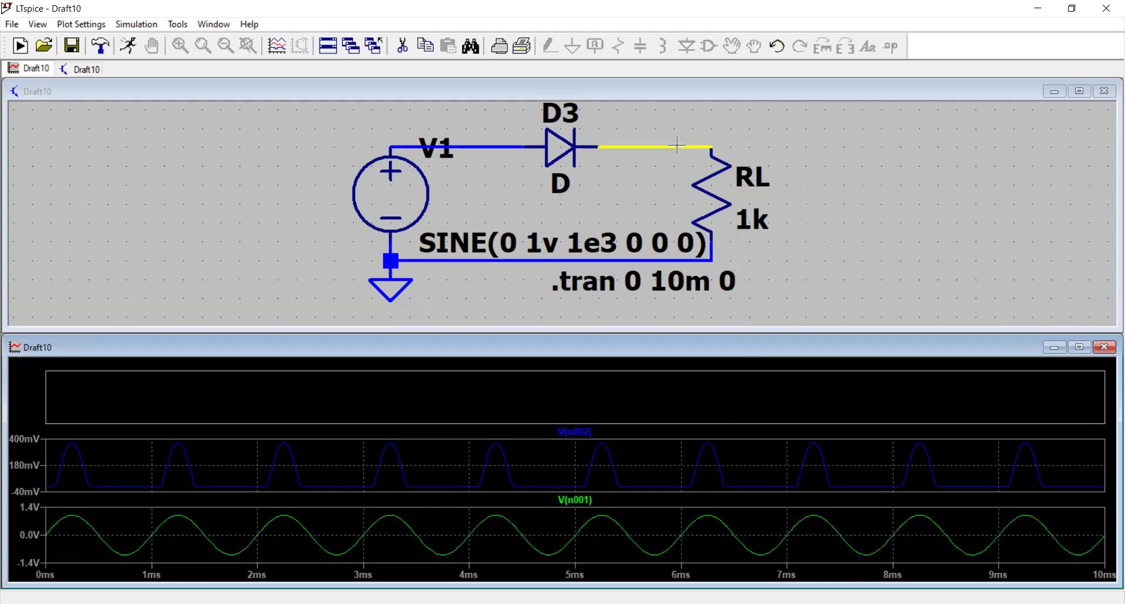
right_click(677, 145)
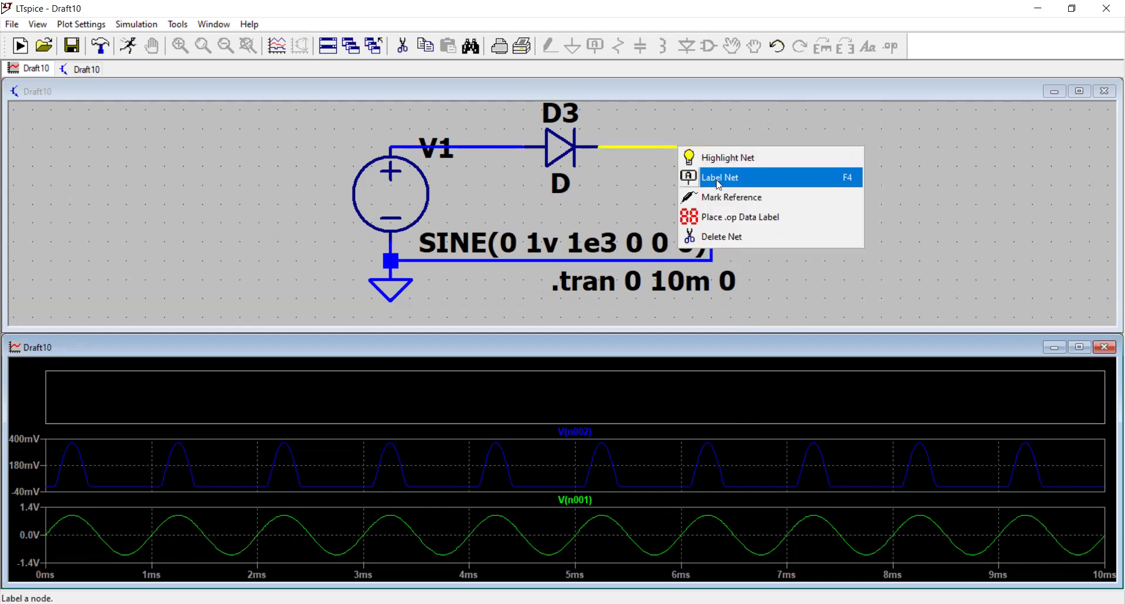
left_click(720, 177)
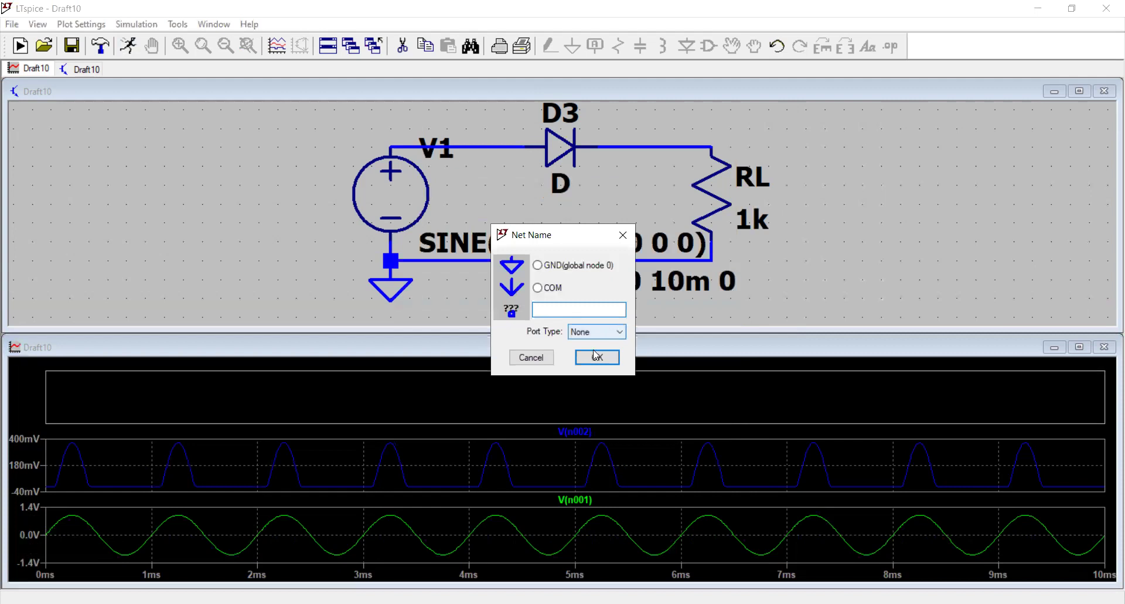
left_click(613, 332)
left_click(589, 363)
left_click(581, 308)
type("out")
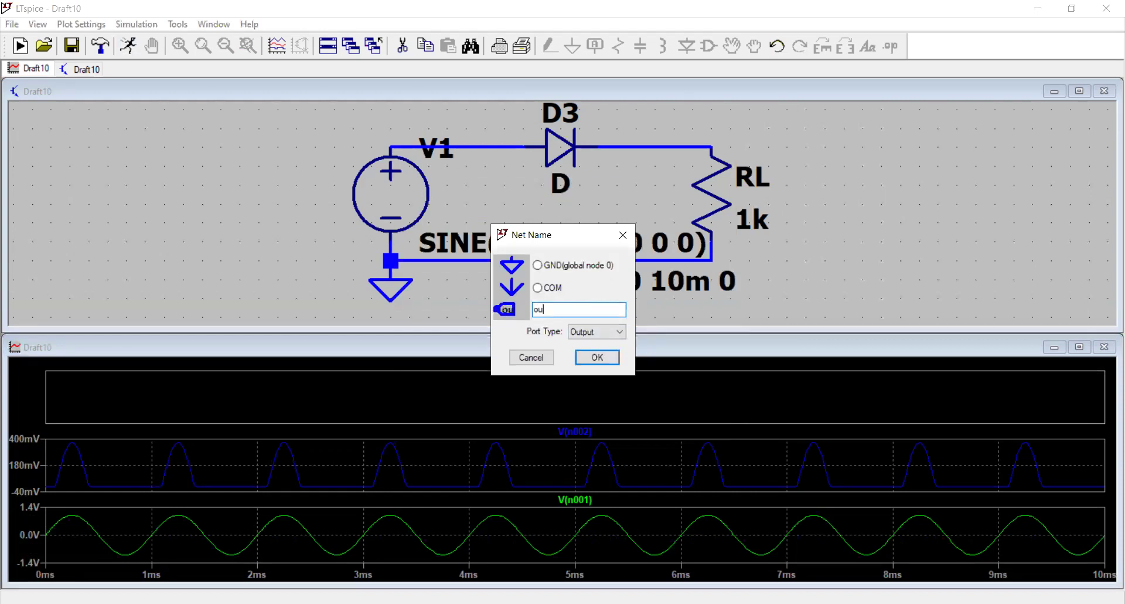
left_click(602, 359)
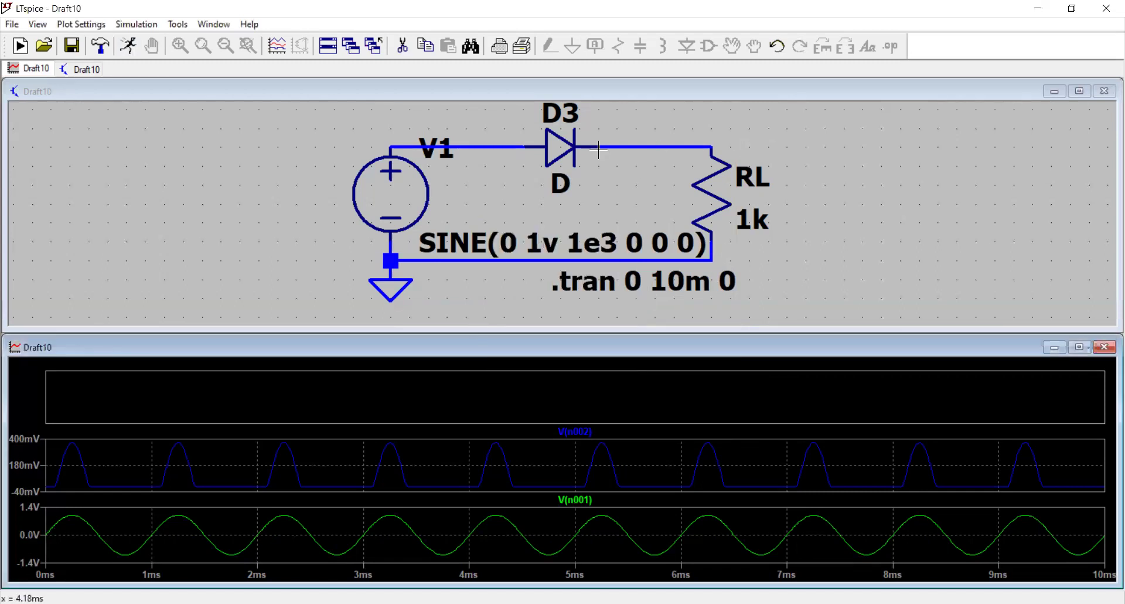
Create a net label named out with port type Output and place it beside RL
right_click(695, 148)
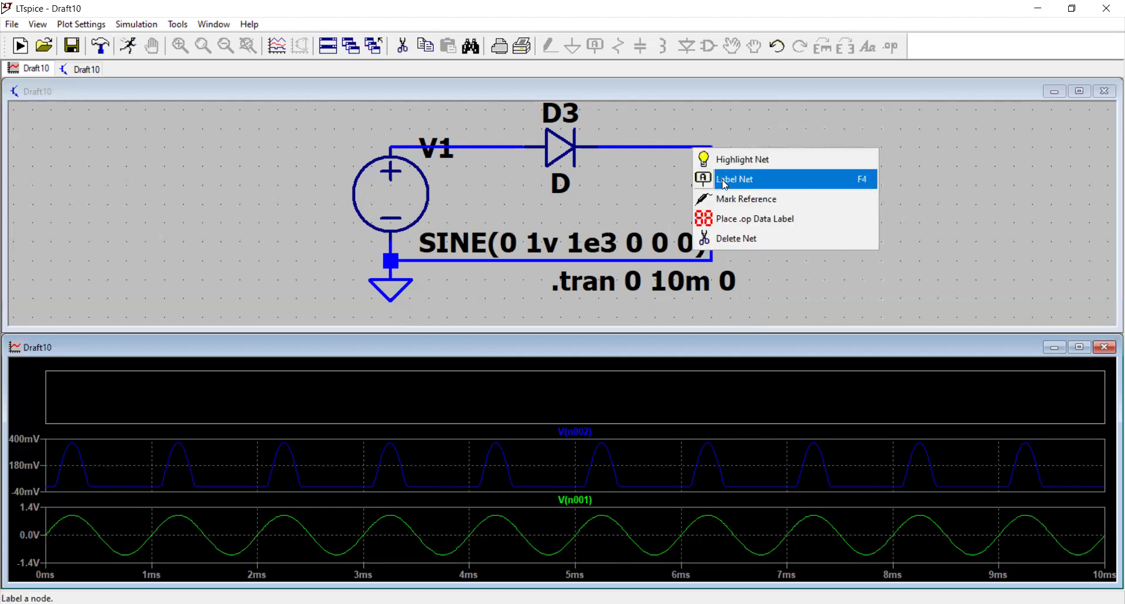
left_click(726, 182)
left_click(591, 336)
left_click(580, 368)
left_click(573, 311)
type("out")
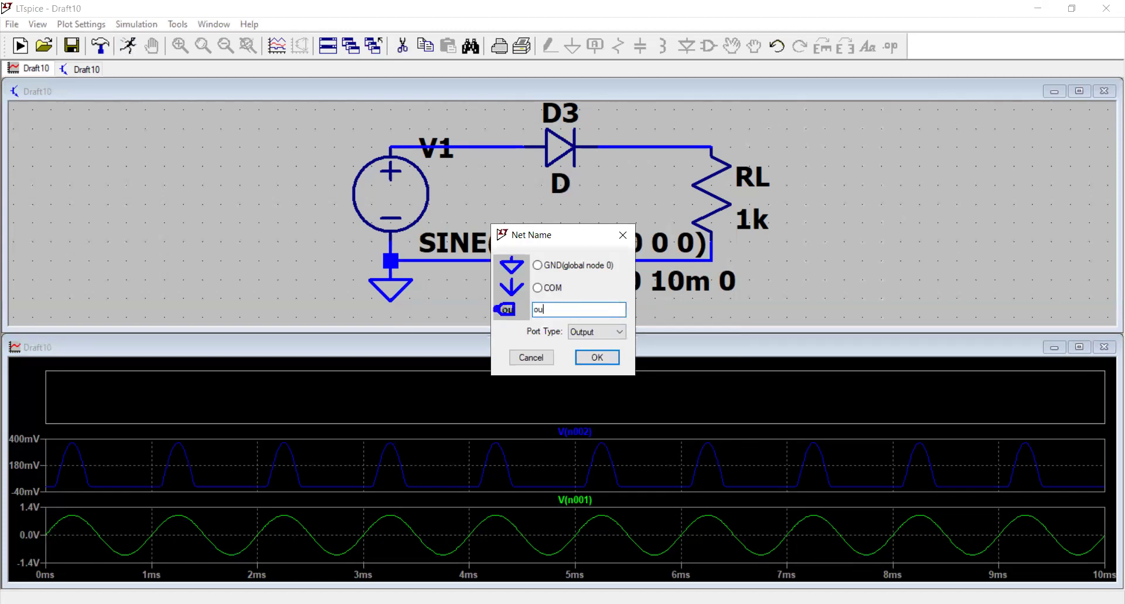
left_click(588, 358)
left_click(805, 185)
key("Escape")
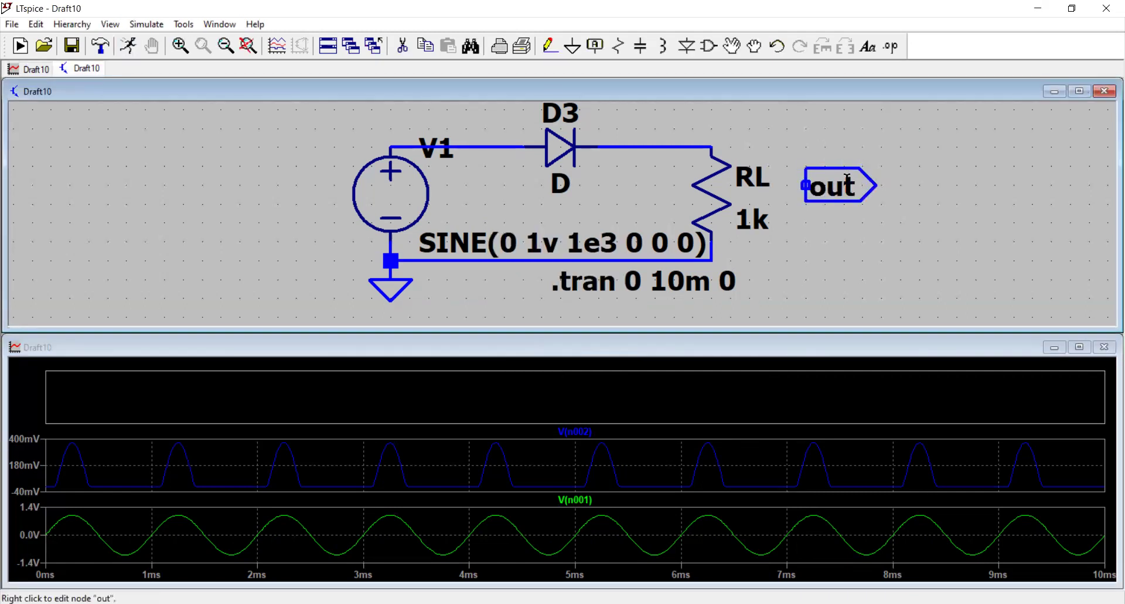
Move the out label level with the upper wire and wire it to the node above RL
left_click(755, 45)
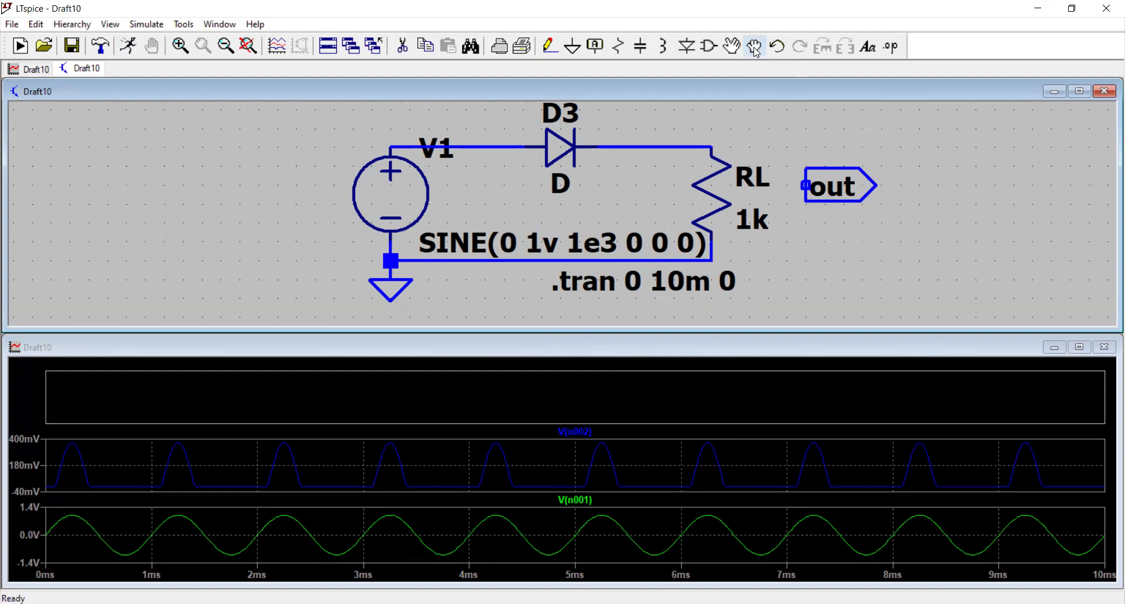
left_click(818, 185)
left_click(798, 147)
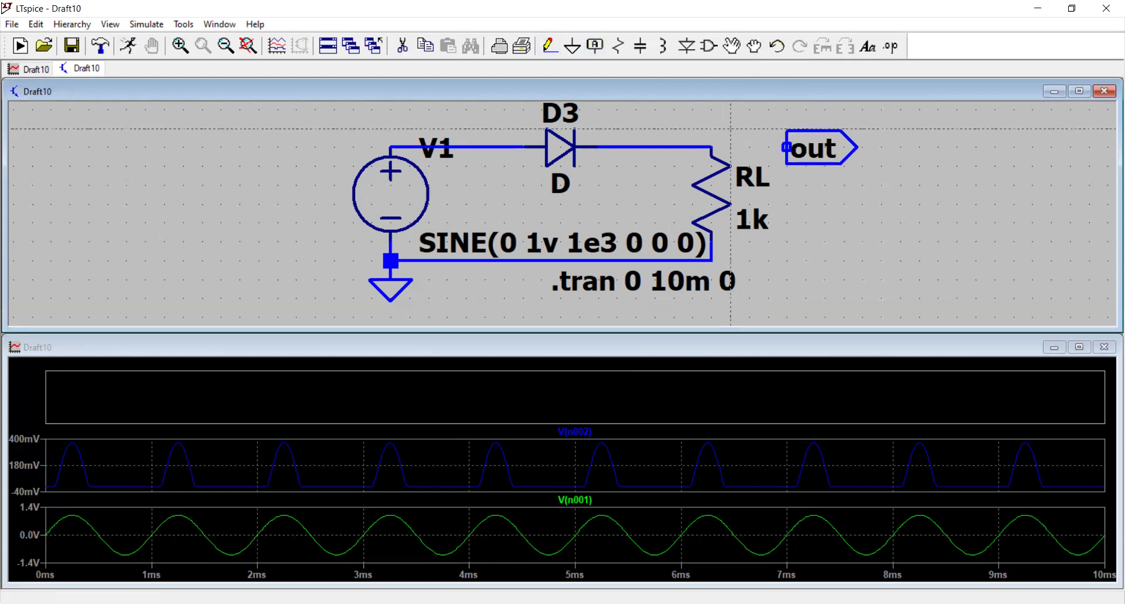
left_click(787, 147)
left_click(712, 146)
key("Escape")
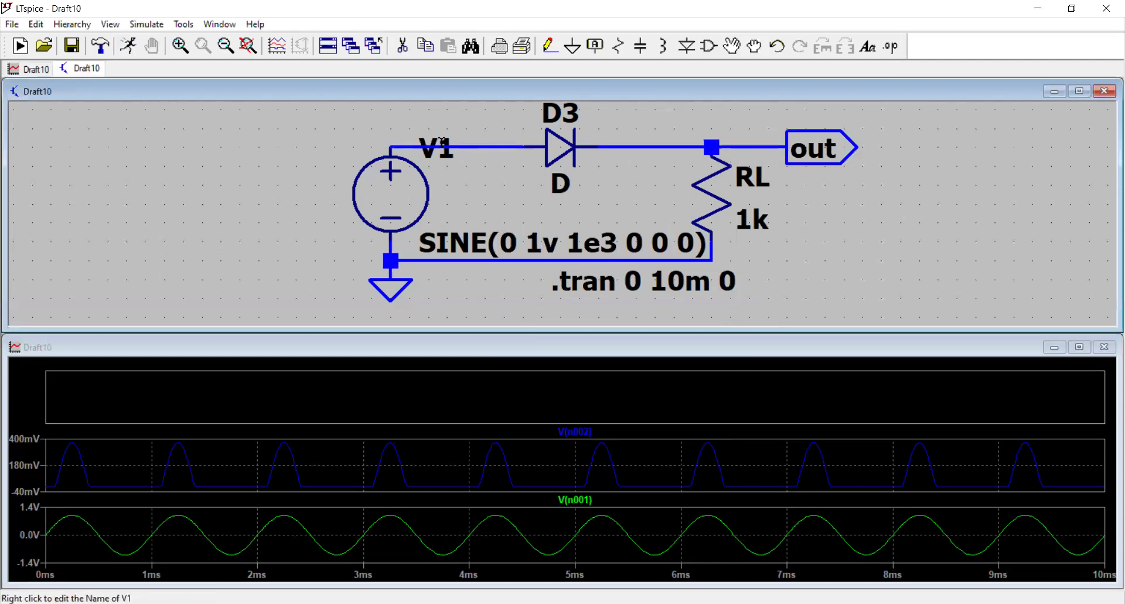
Create a net label named vin with port type Input and place it beside V1, level with the upper wire
right_click(395, 148)
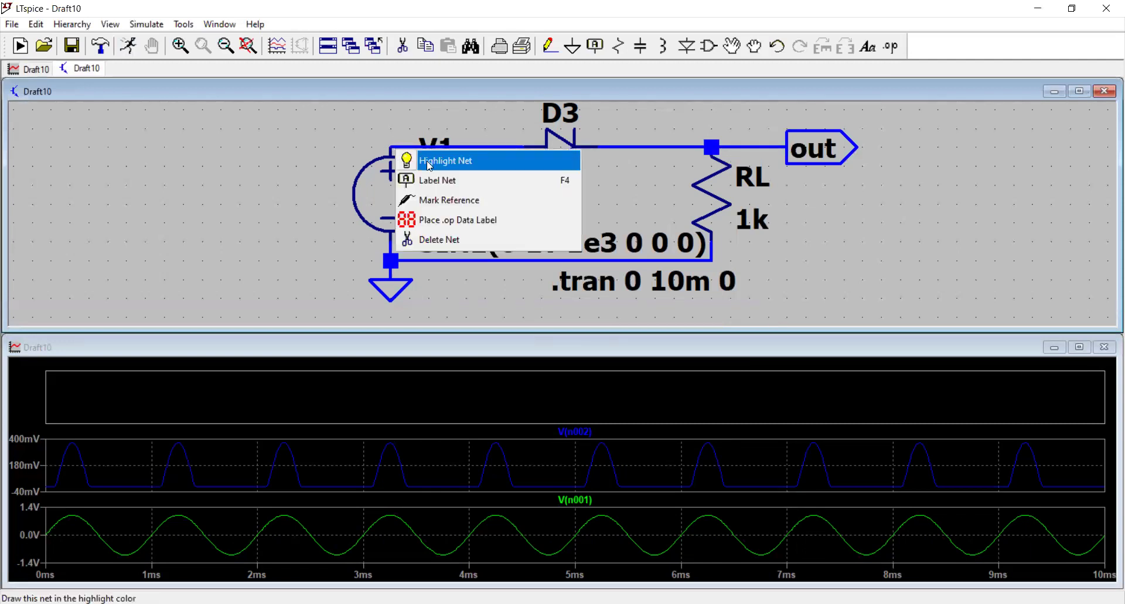
left_click(430, 166)
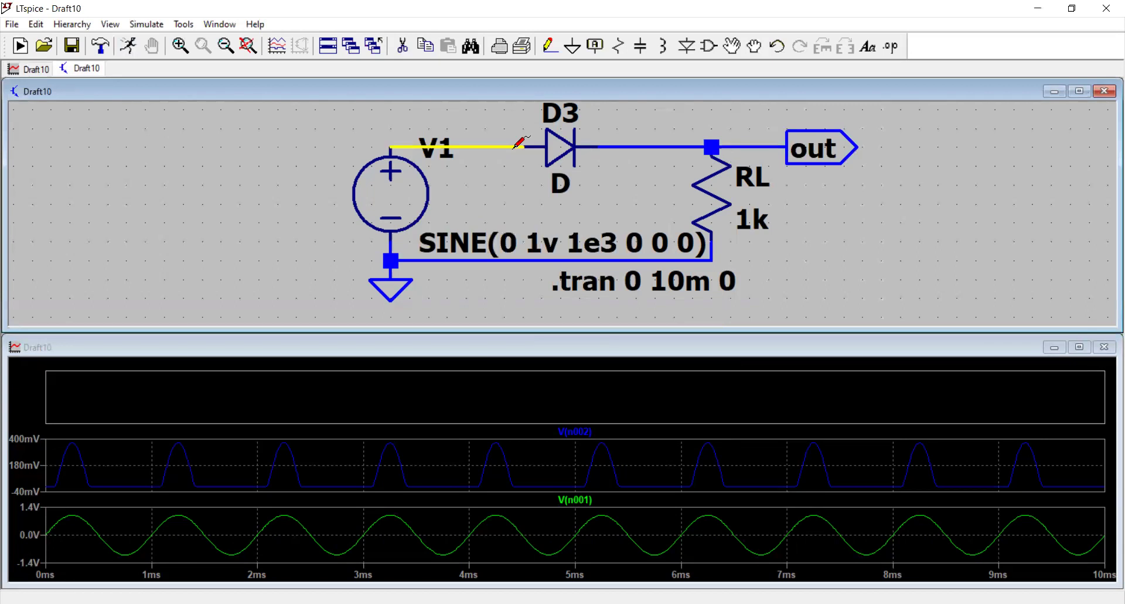
right_click(415, 143)
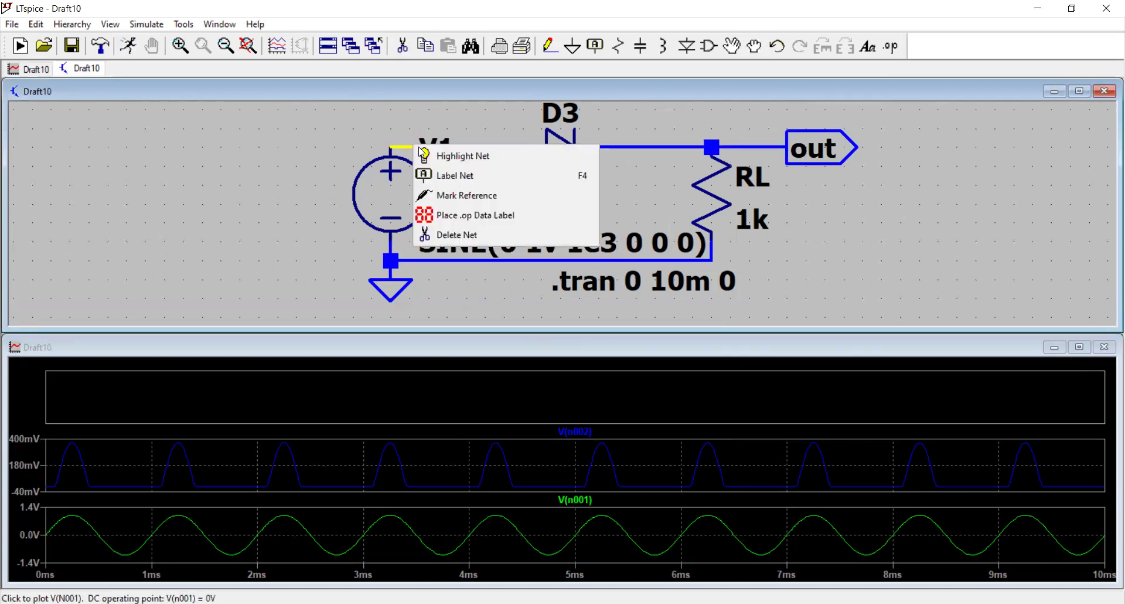
left_click(447, 176)
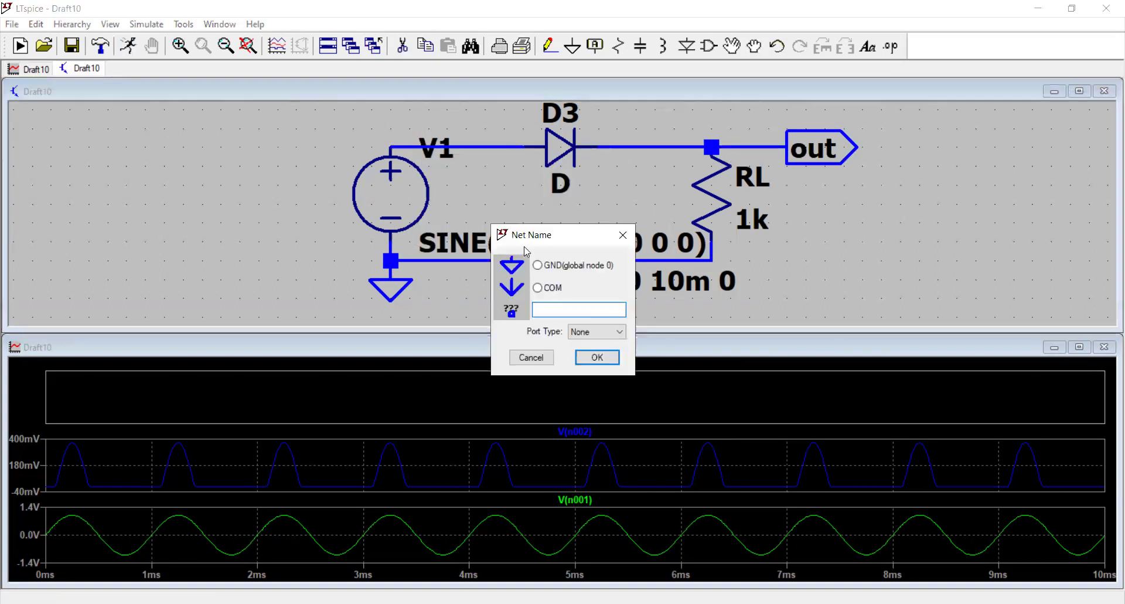
left_click(586, 332)
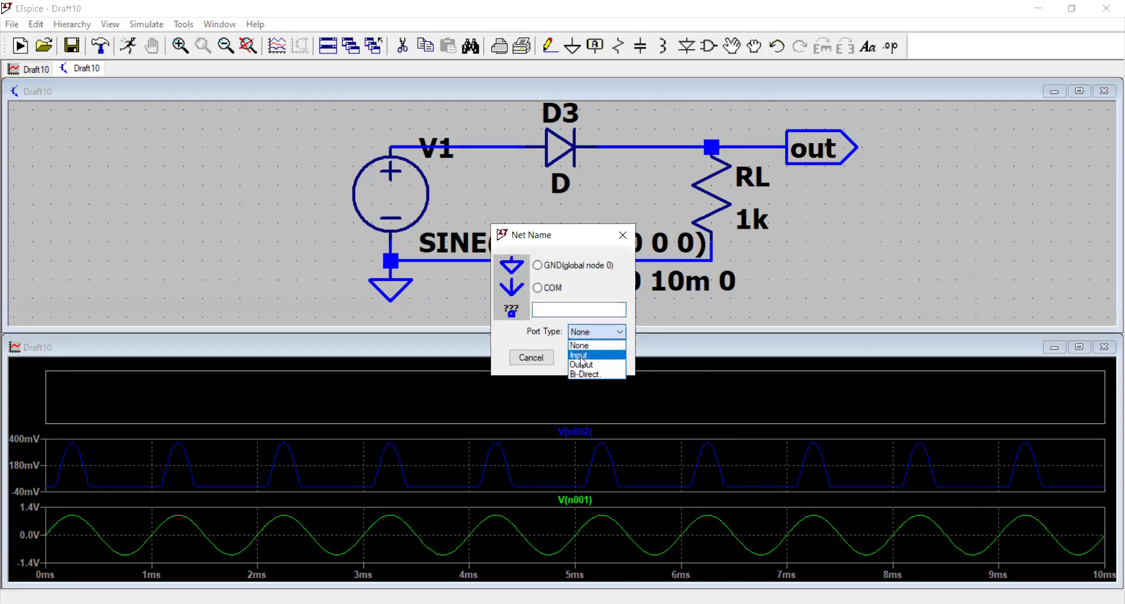
left_click(572, 315)
type("vin")
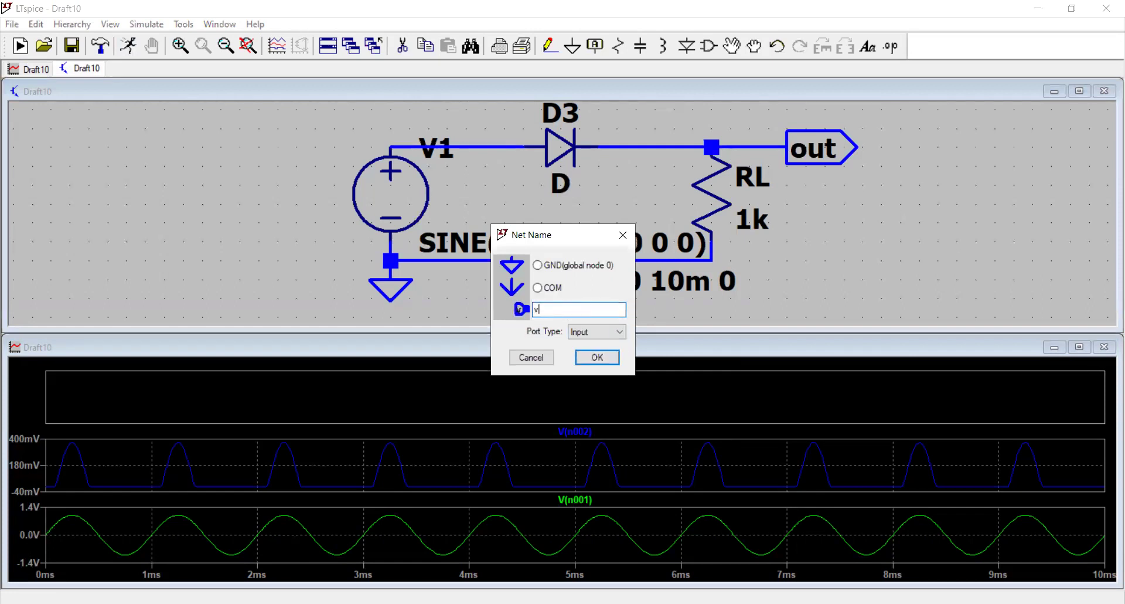
left_click(602, 359)
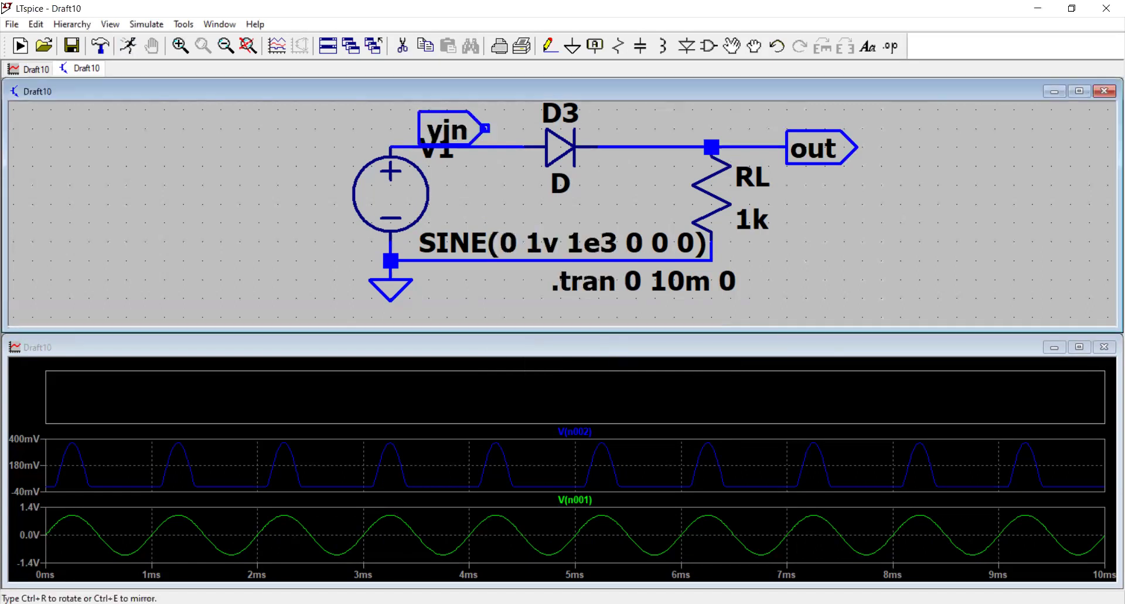
left_click(334, 147)
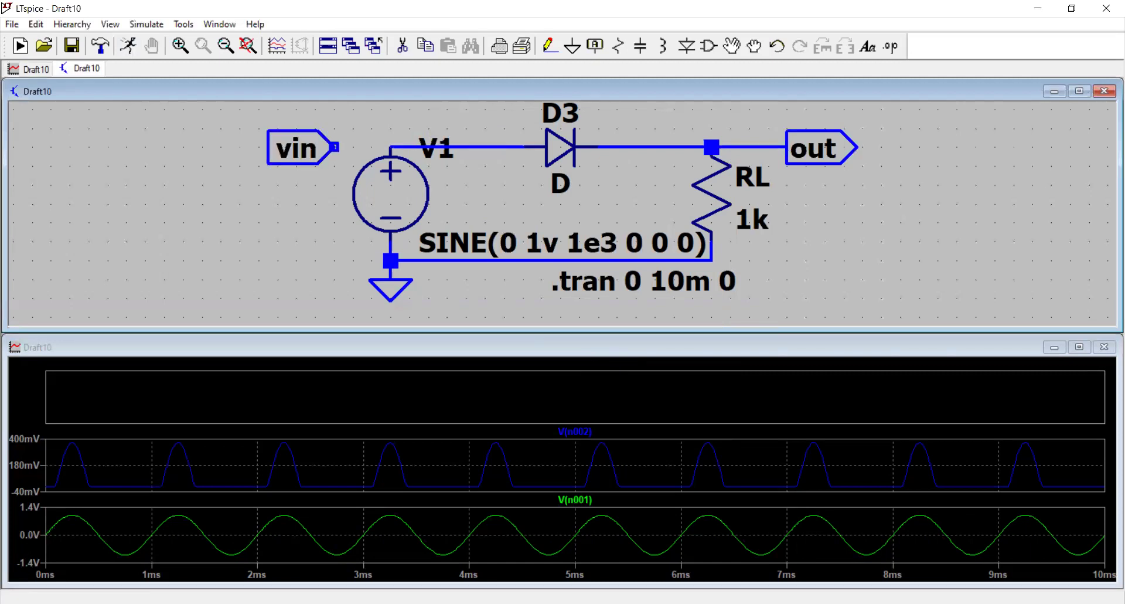
key("Escape")
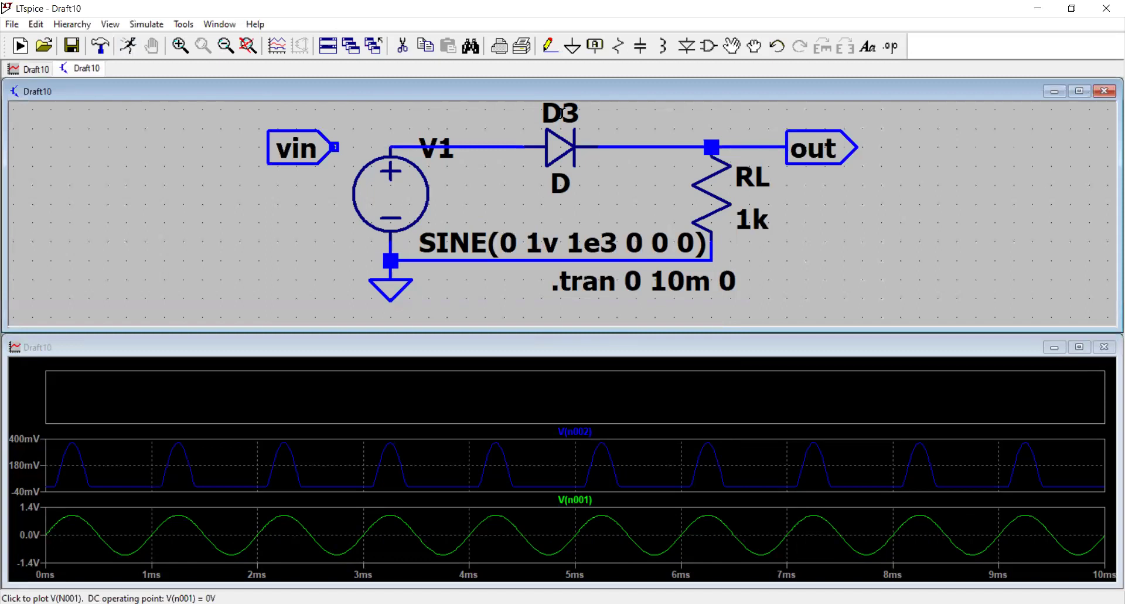
Wire the vin label to the positive terminal of V1
key("F3")
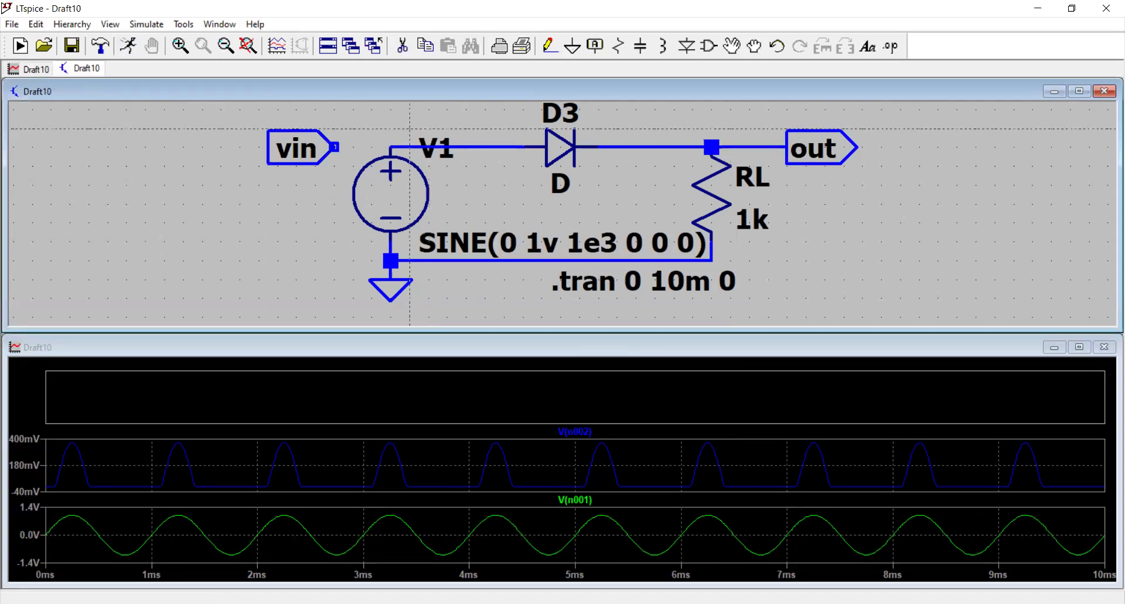
left_click(335, 147)
left_click(391, 147)
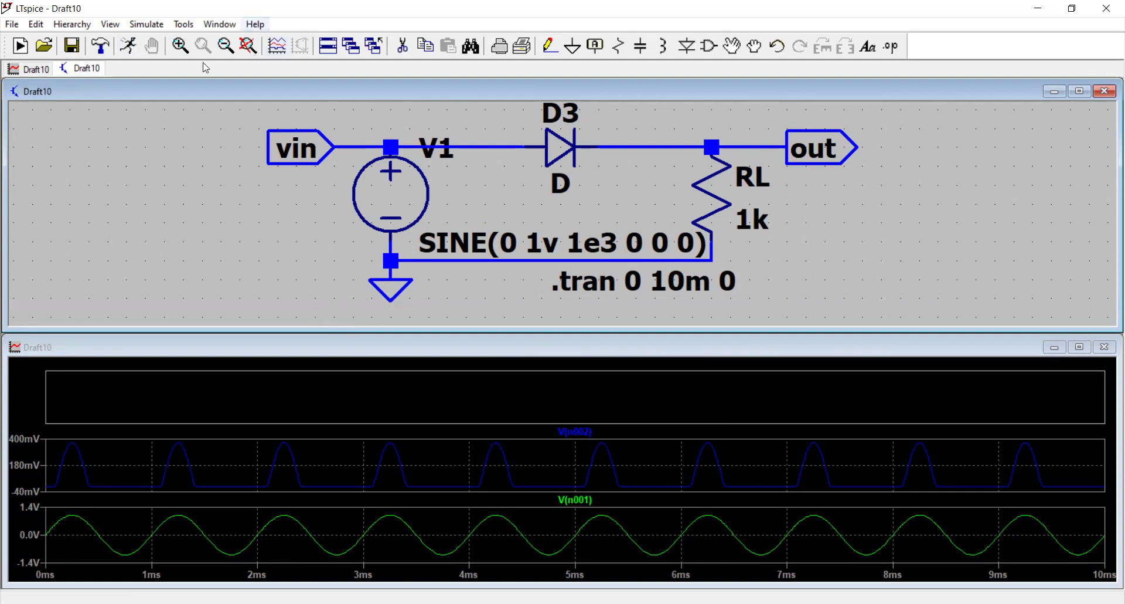
Rerun the simulation and plot V(vin) and V(out) together in the uppermost plot pane
left_click(134, 51)
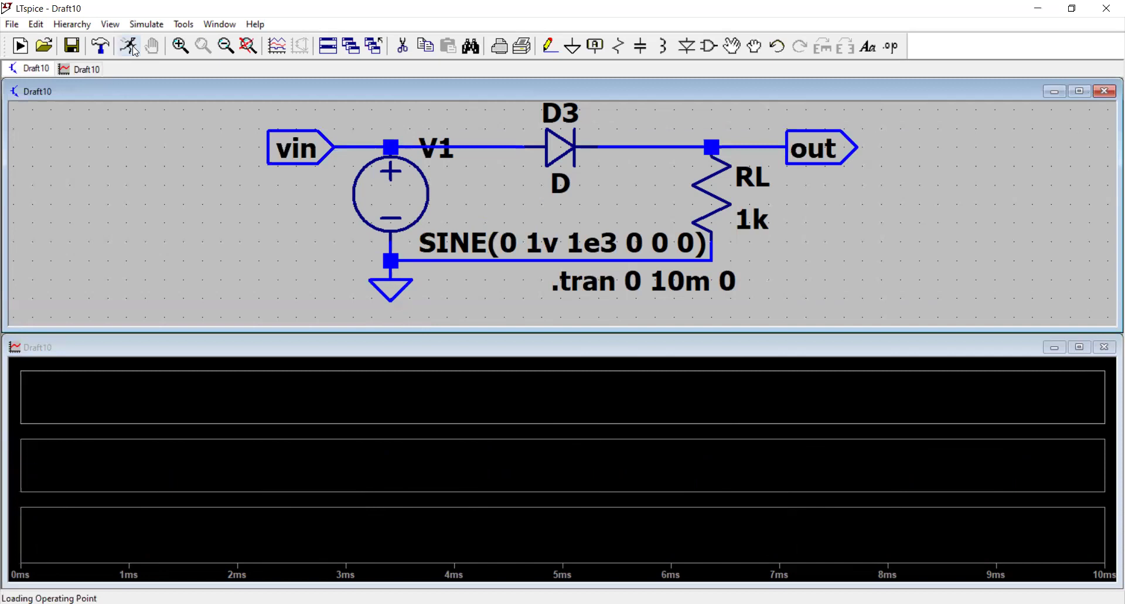
left_click(363, 146)
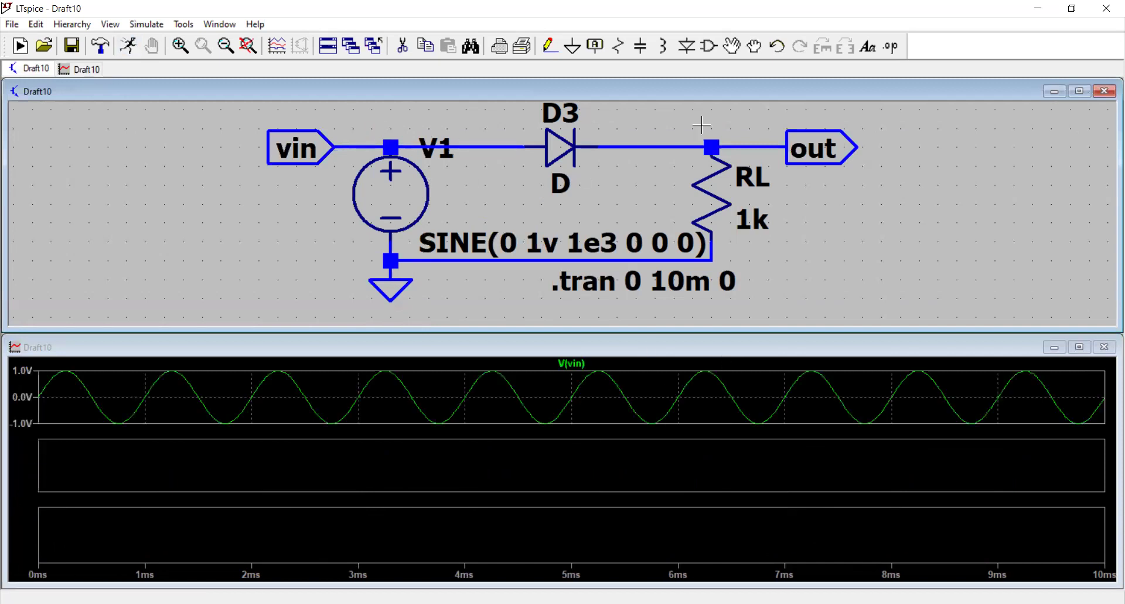
left_click(769, 141)
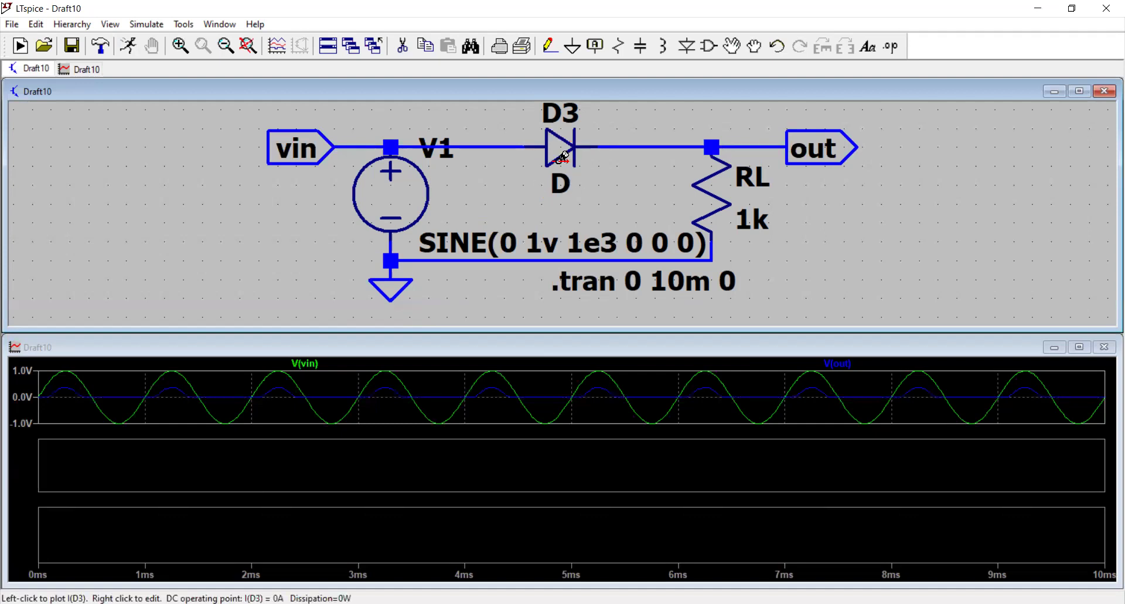
left_click(497, 456)
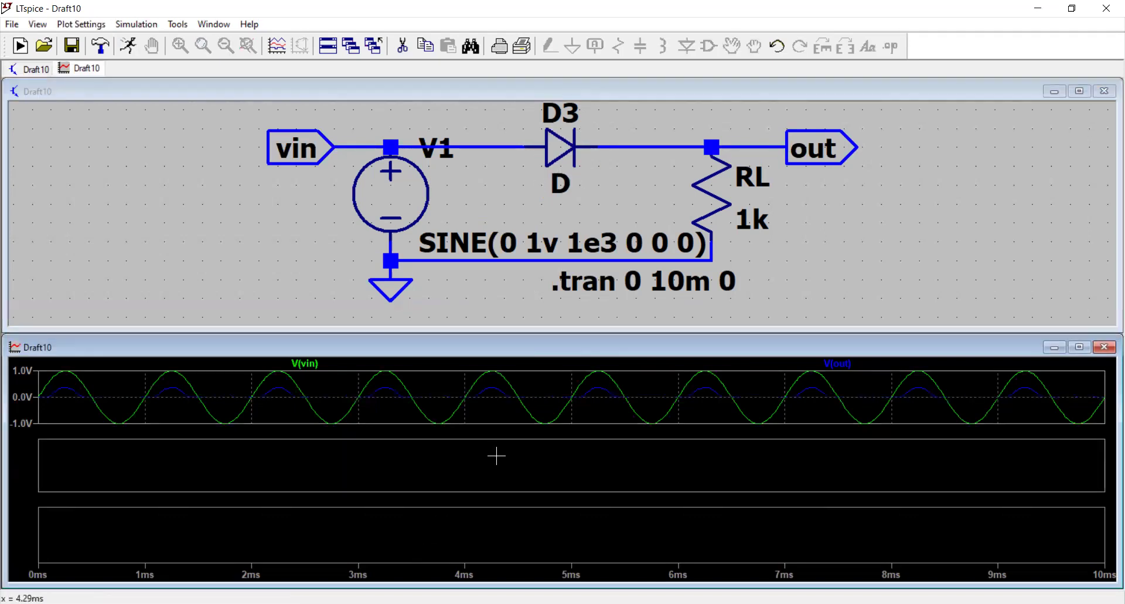
Add a trace of the difference V(out)-V(vin) to the middle plot pane
right_click(497, 455)
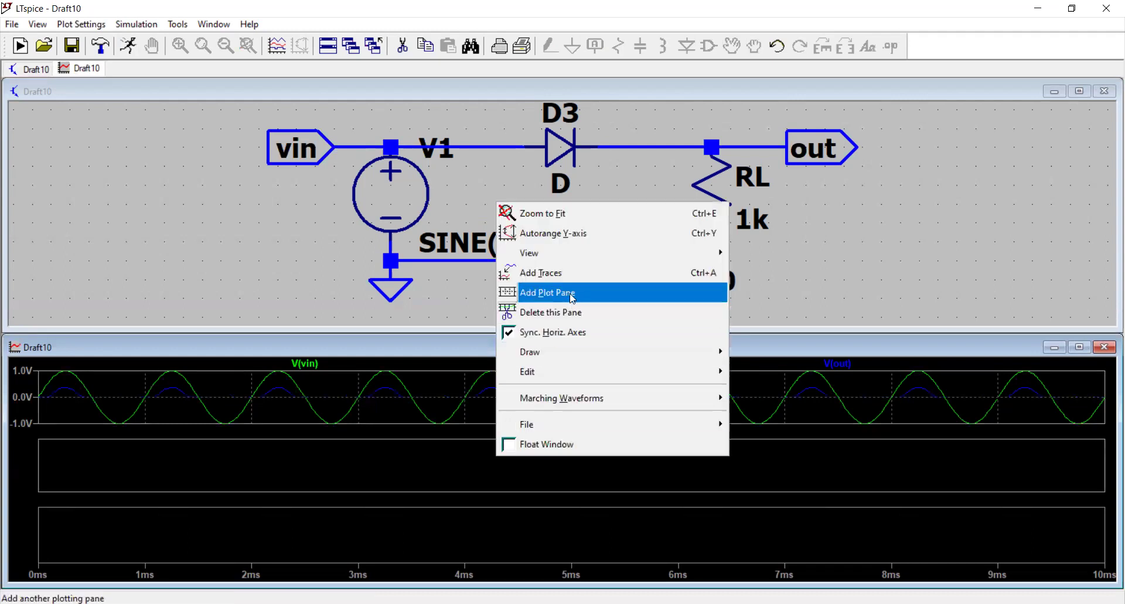
left_click(578, 272)
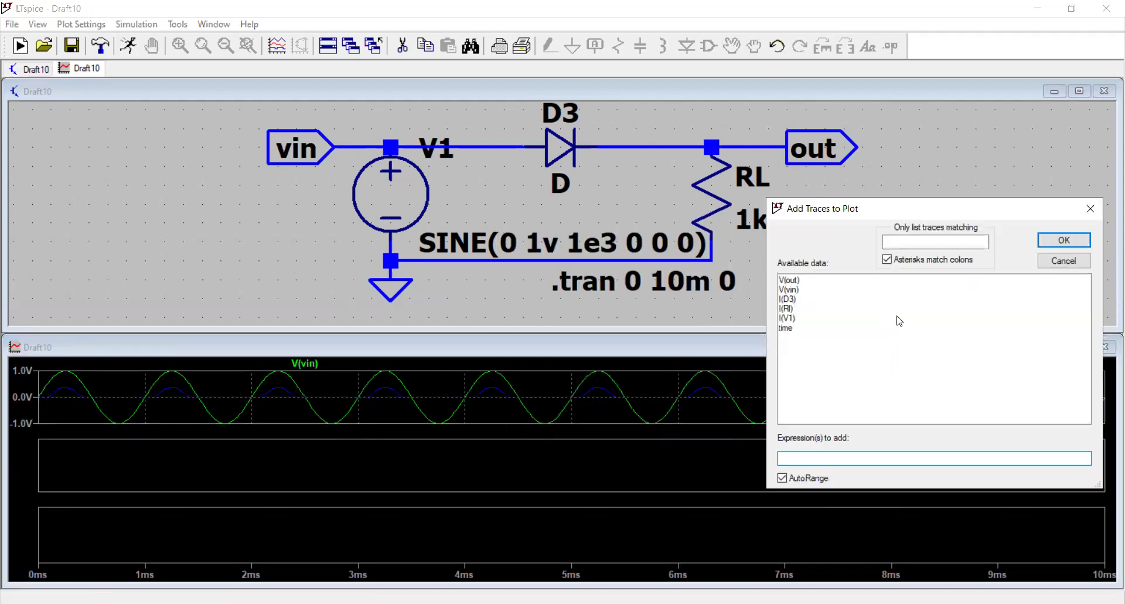
left_click(790, 280)
left_click(796, 290)
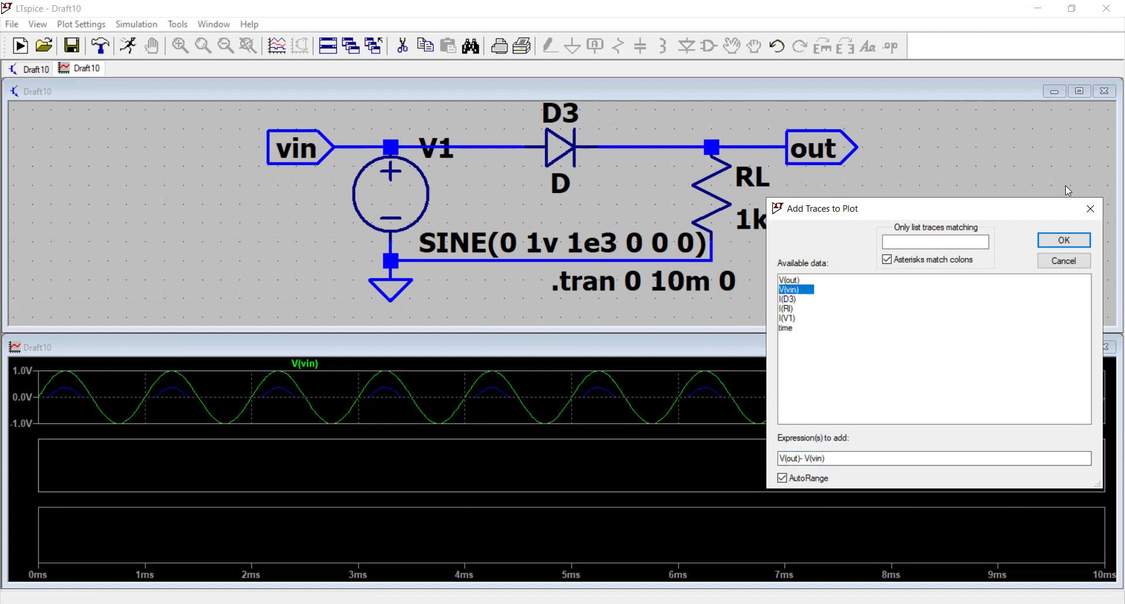
left_click(1064, 241)
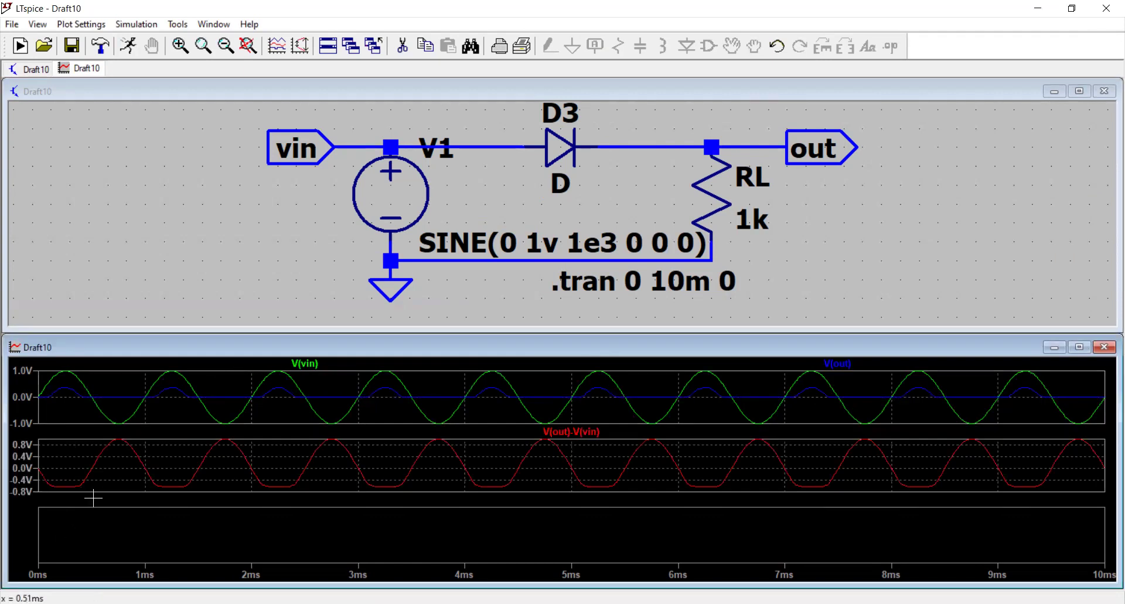
Examine the V(out)-V(vin) level in the first positive half-cycle of the input up close, then restore both plotted panes to full extent
left_click_drag(93, 498, 26, 468)
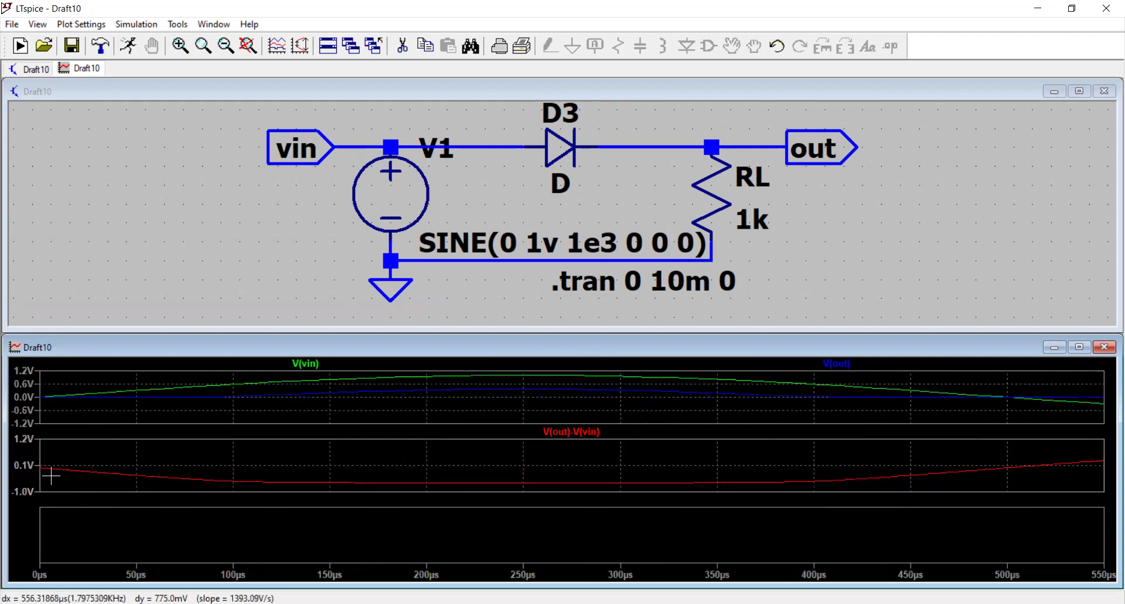
left_click_drag(597, 489, 633, 470)
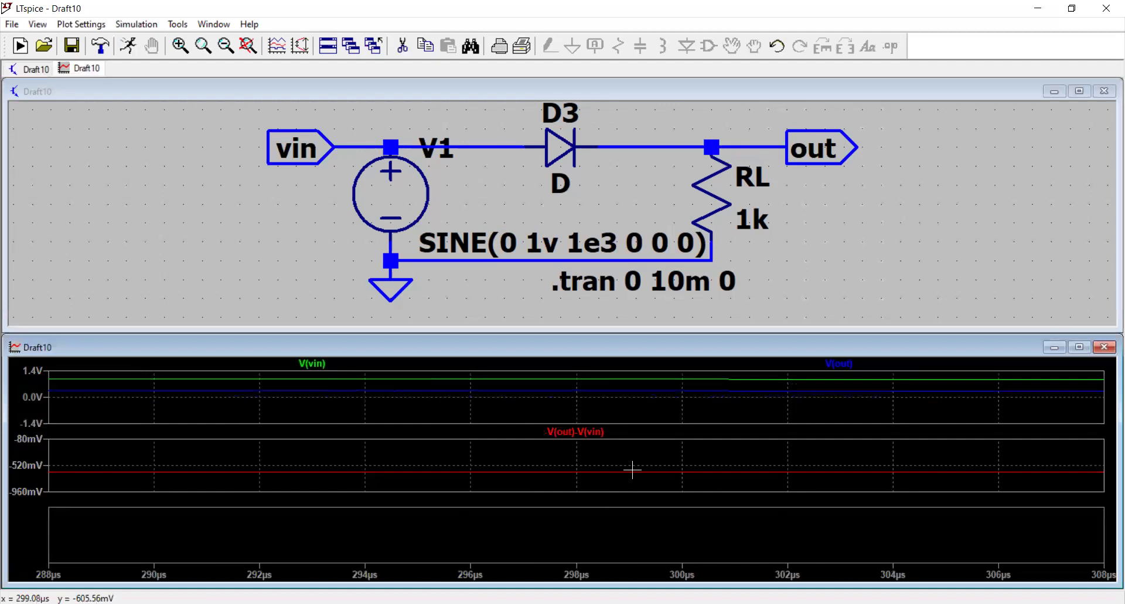
left_click_drag(621, 460, 679, 487)
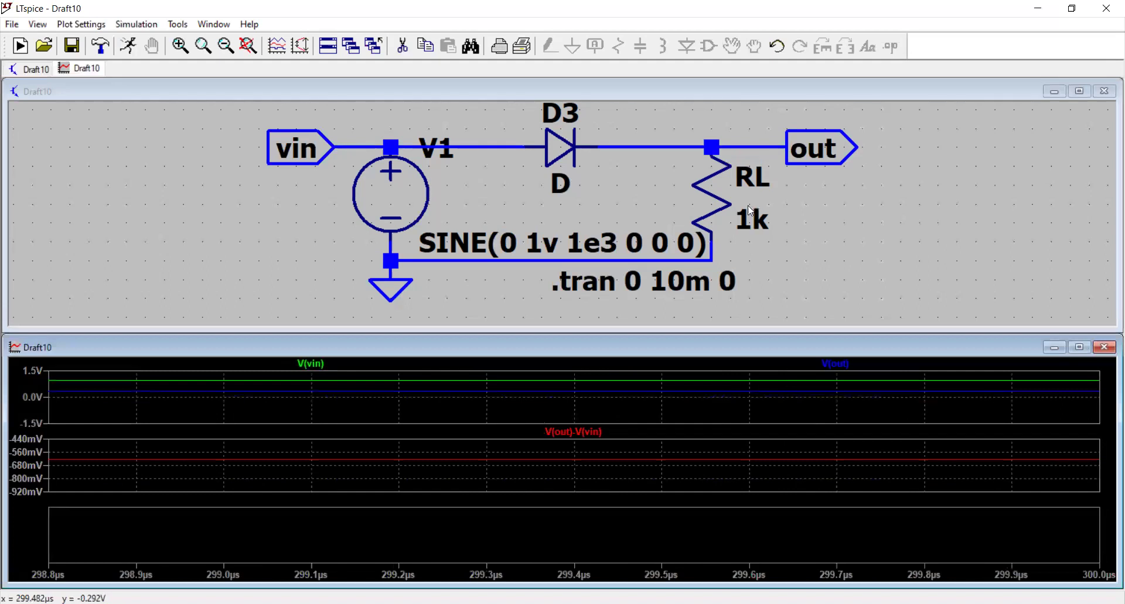
right_click(645, 400)
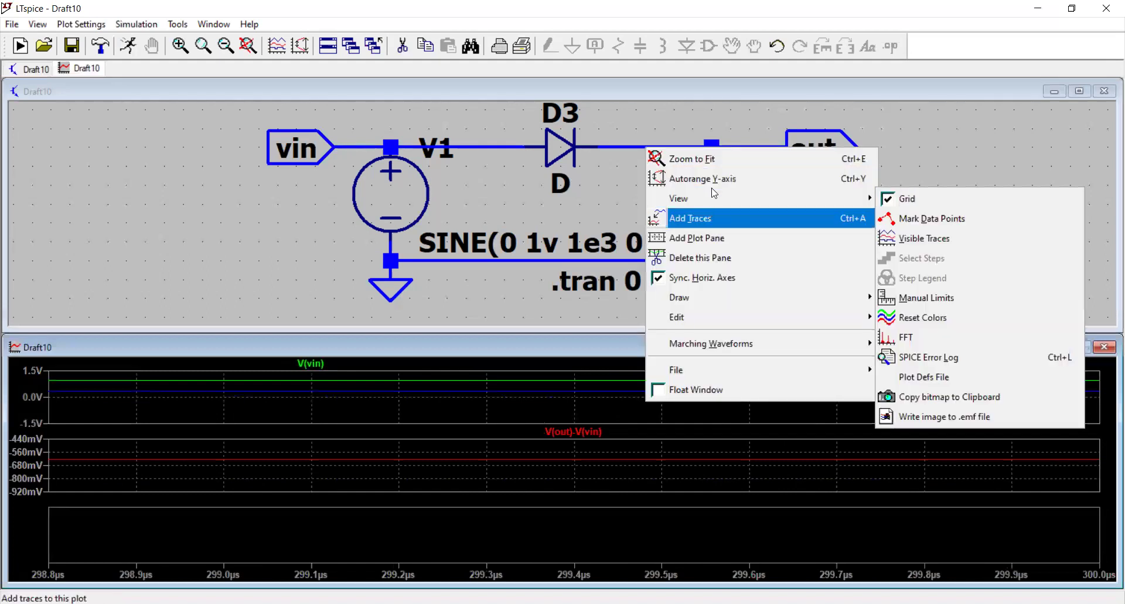
left_click(716, 155)
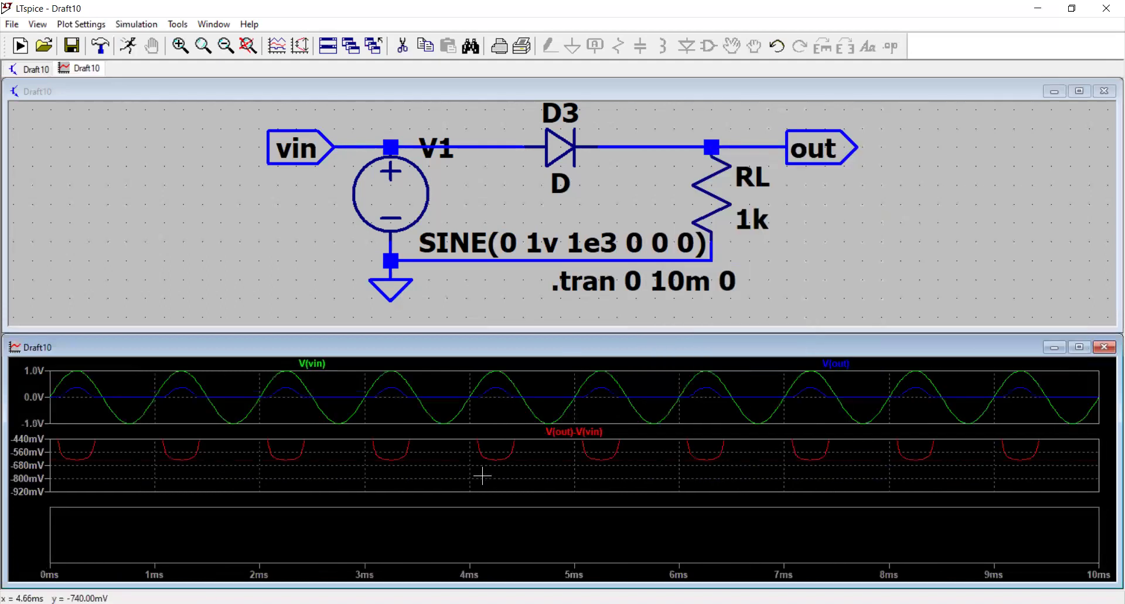
right_click(455, 479)
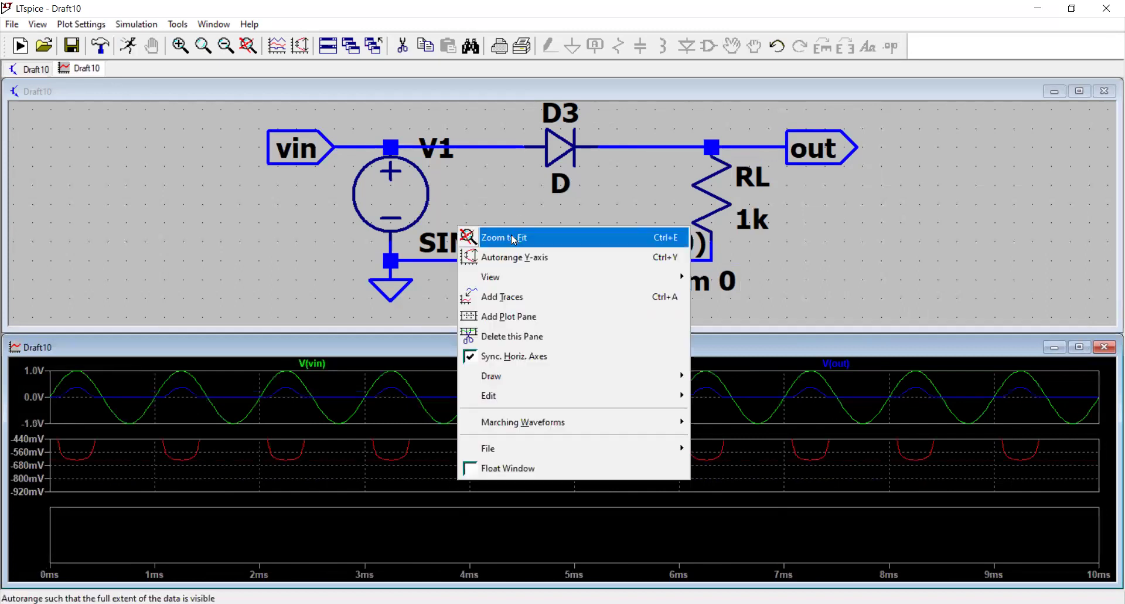
left_click(513, 243)
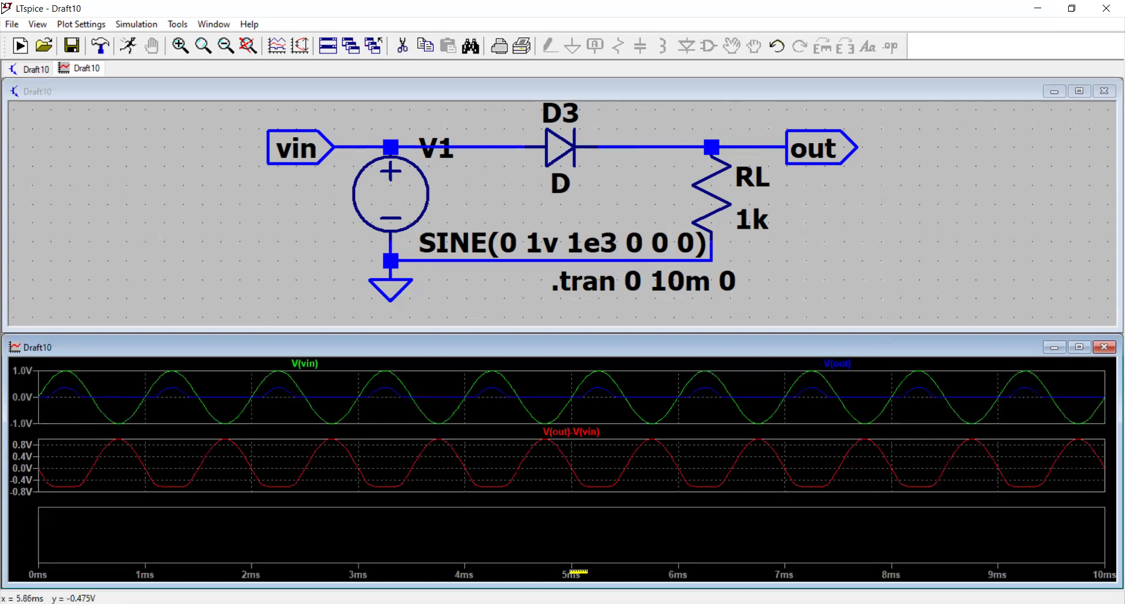
Close the waveform window, keeping only the schematic open
right_click(616, 529)
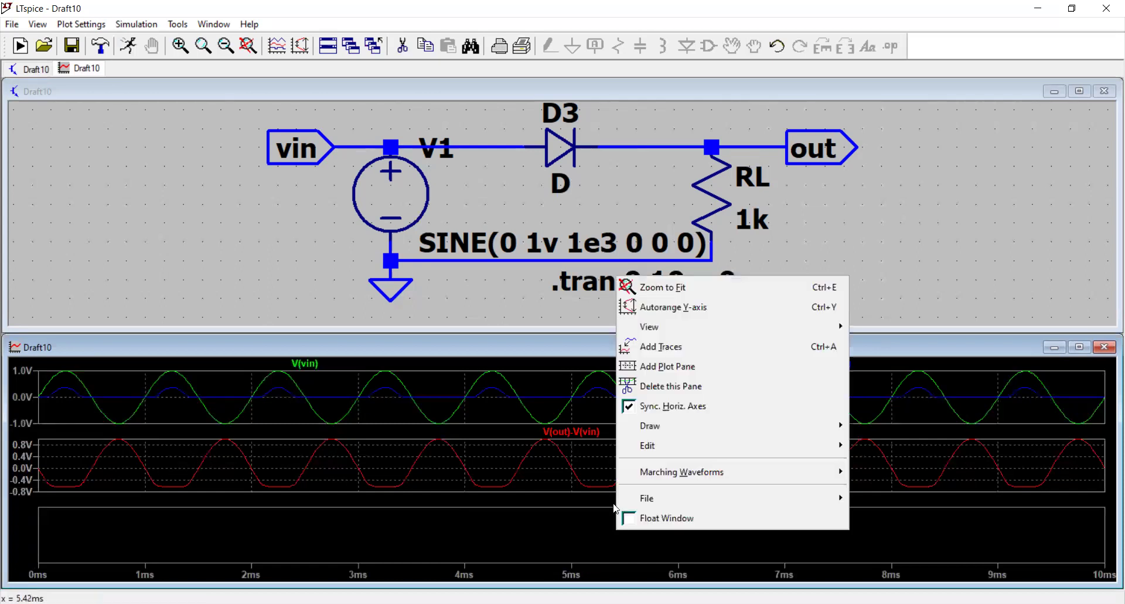
left_click(553, 543)
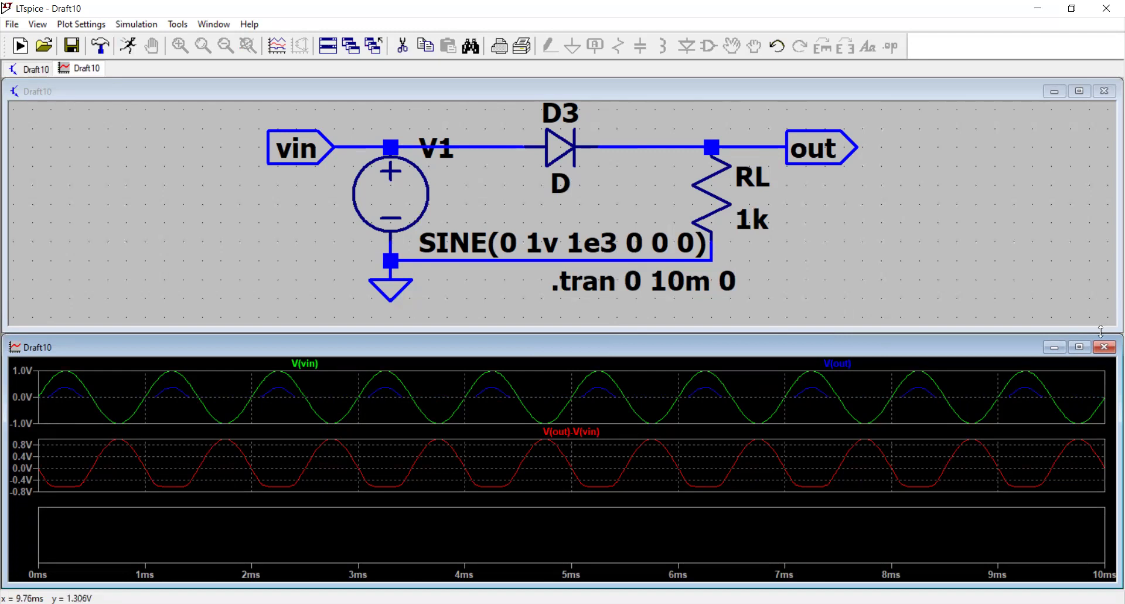
left_click(1102, 350)
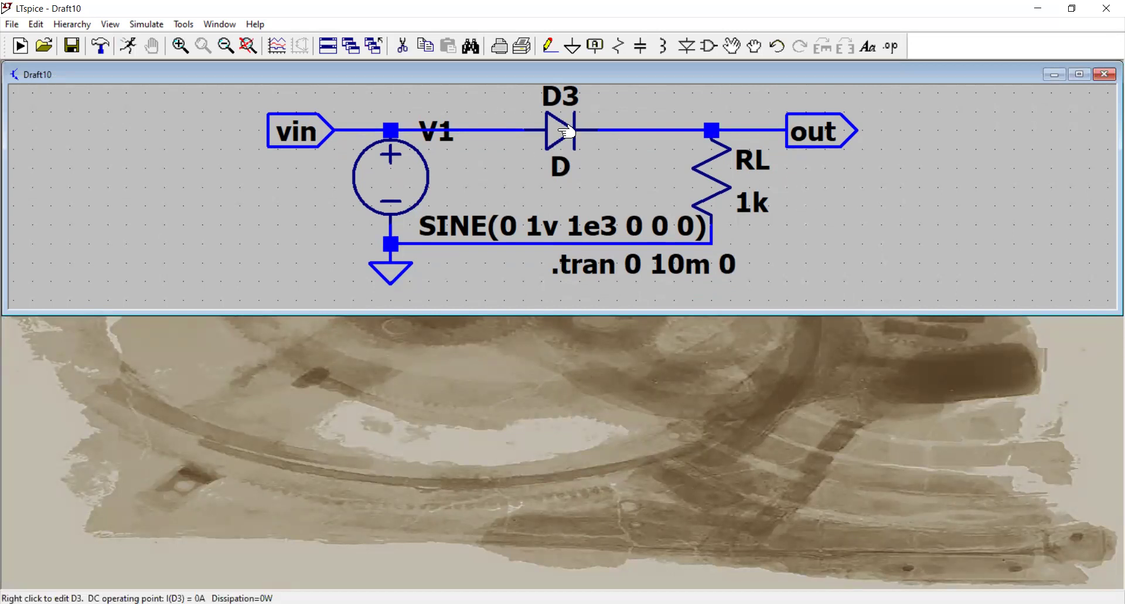
Delete the wires connecting diode D3 to V1 and to RL
left_click(403, 46)
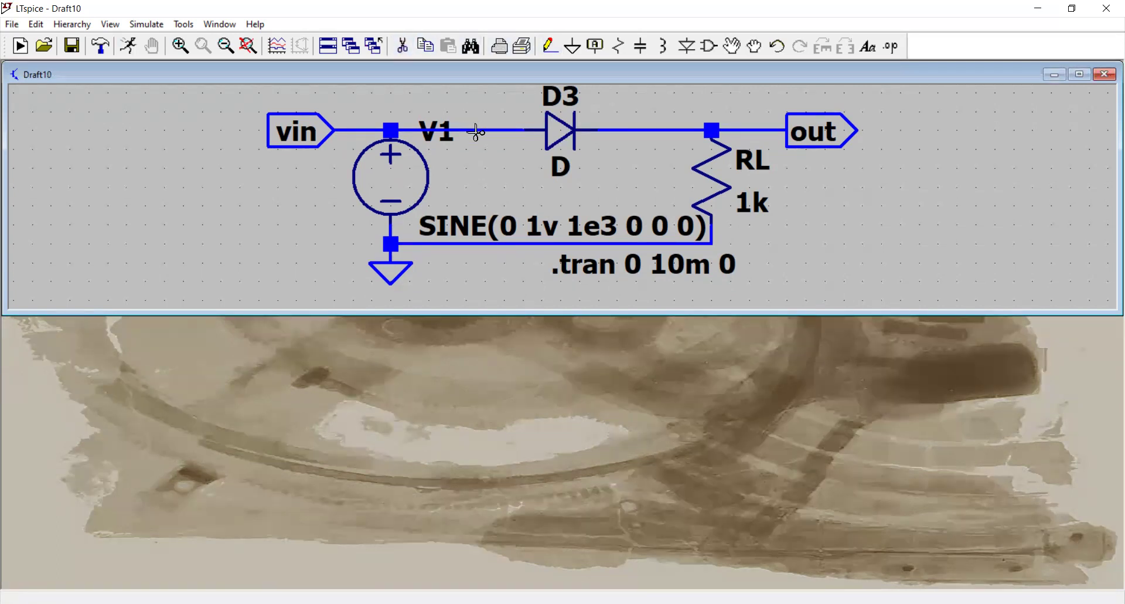
left_click(477, 128)
left_click(651, 130)
key("Escape")
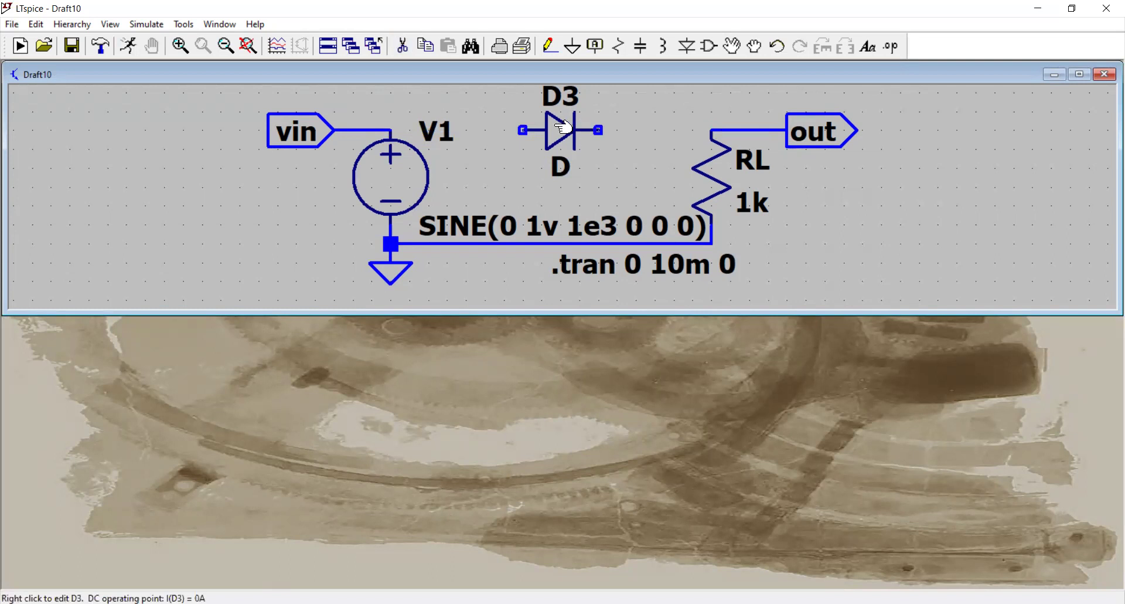
Turn diode D3 by 180 degrees so its cathode faces V1, keeping it level with the upper wires
right_click(564, 126)
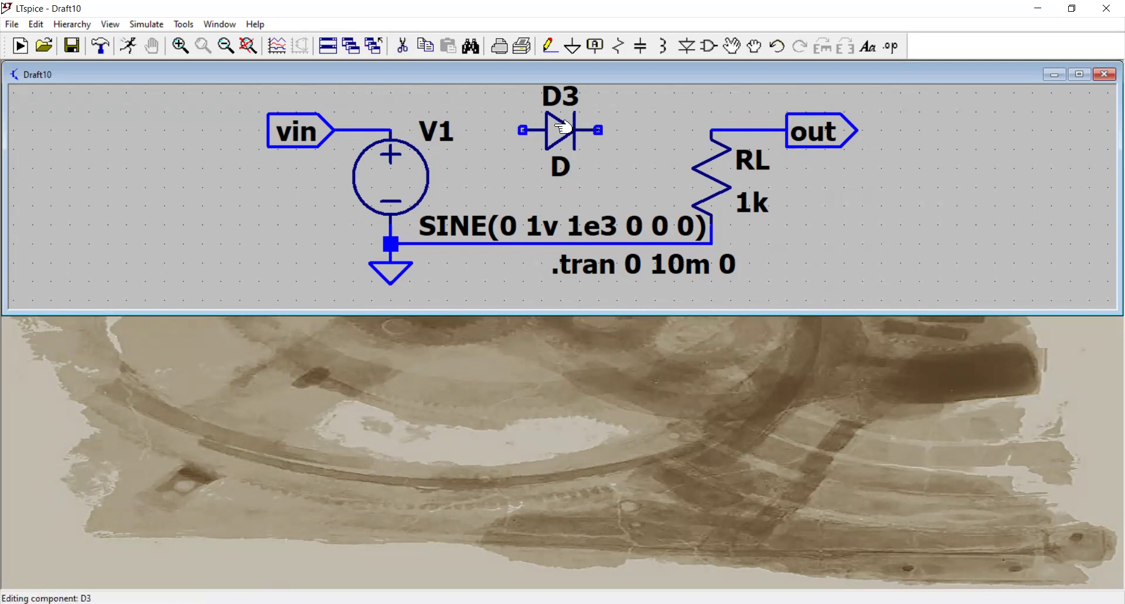
left_click(633, 254)
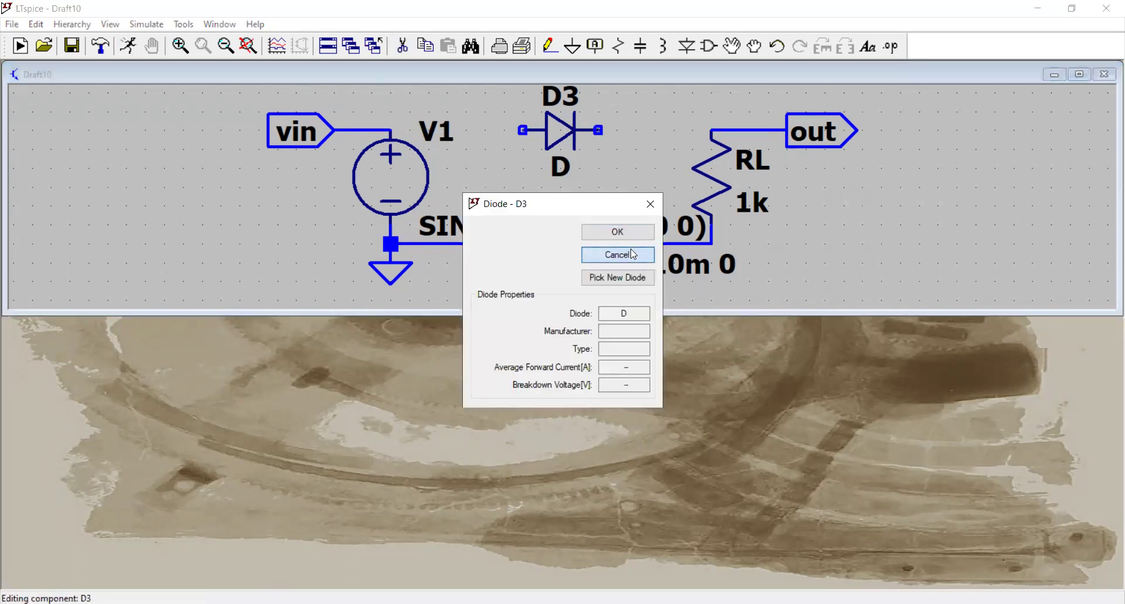
left_click(36, 24)
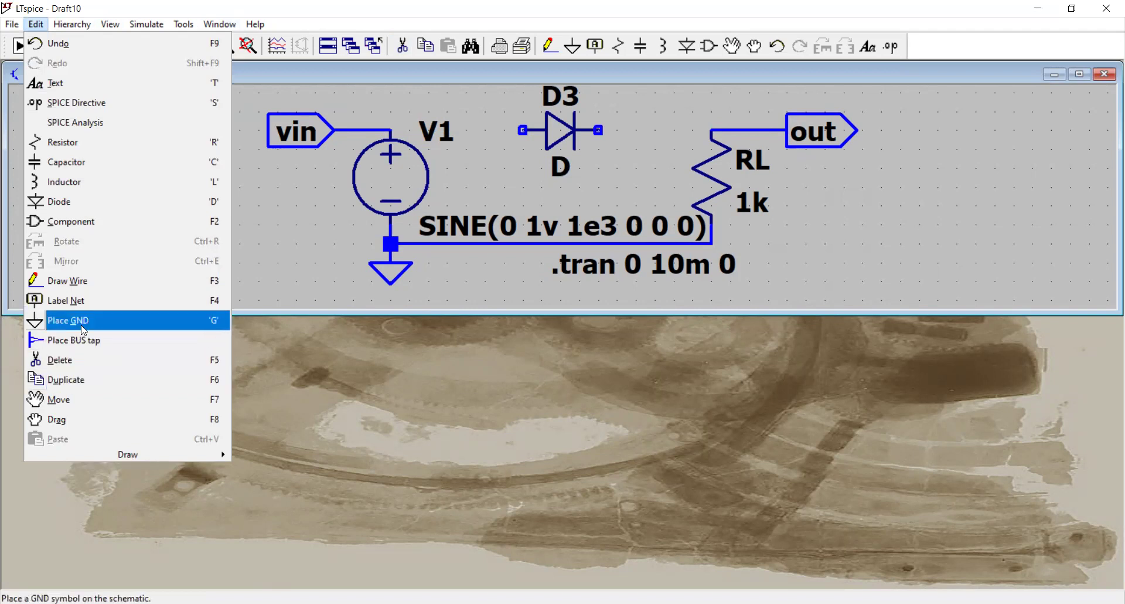
left_click(87, 402)
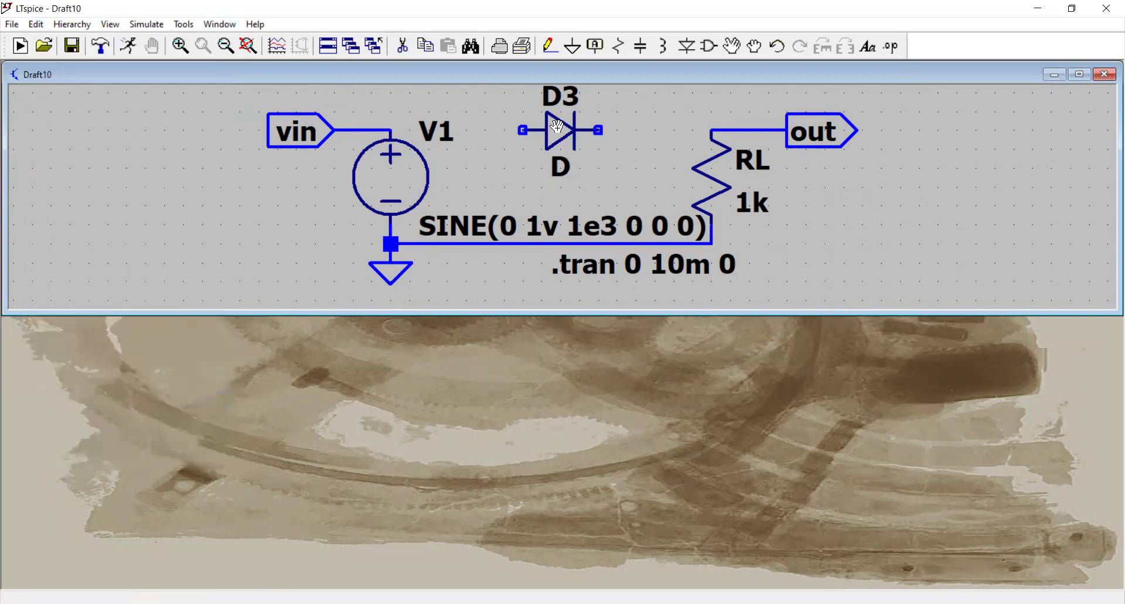
left_click(558, 126)
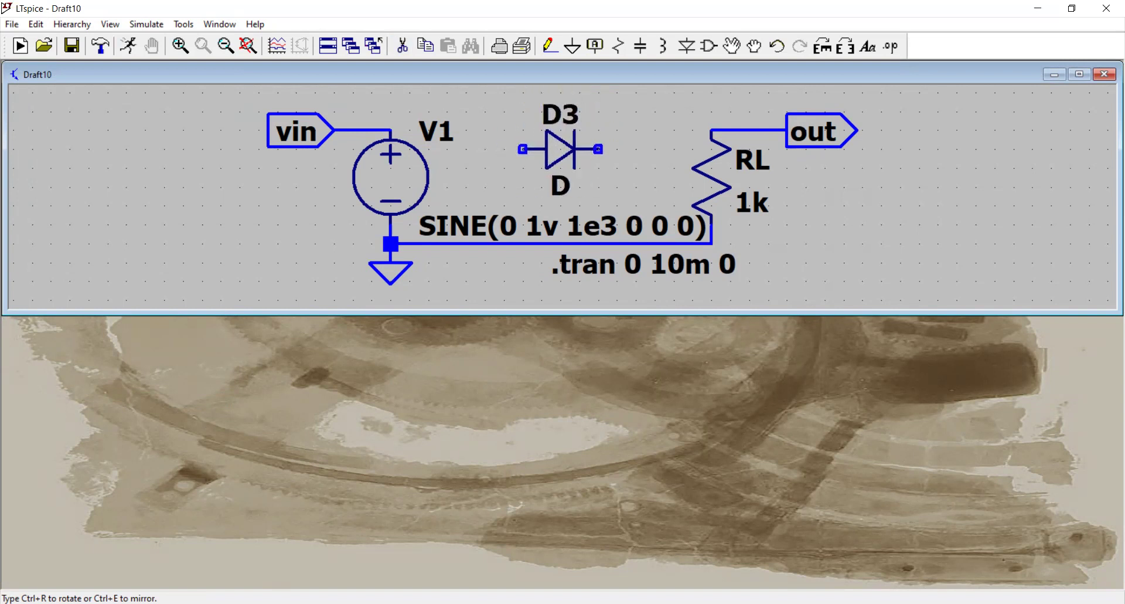
key("ctrl+r")
key("ctrl+r")
left_click(561, 130)
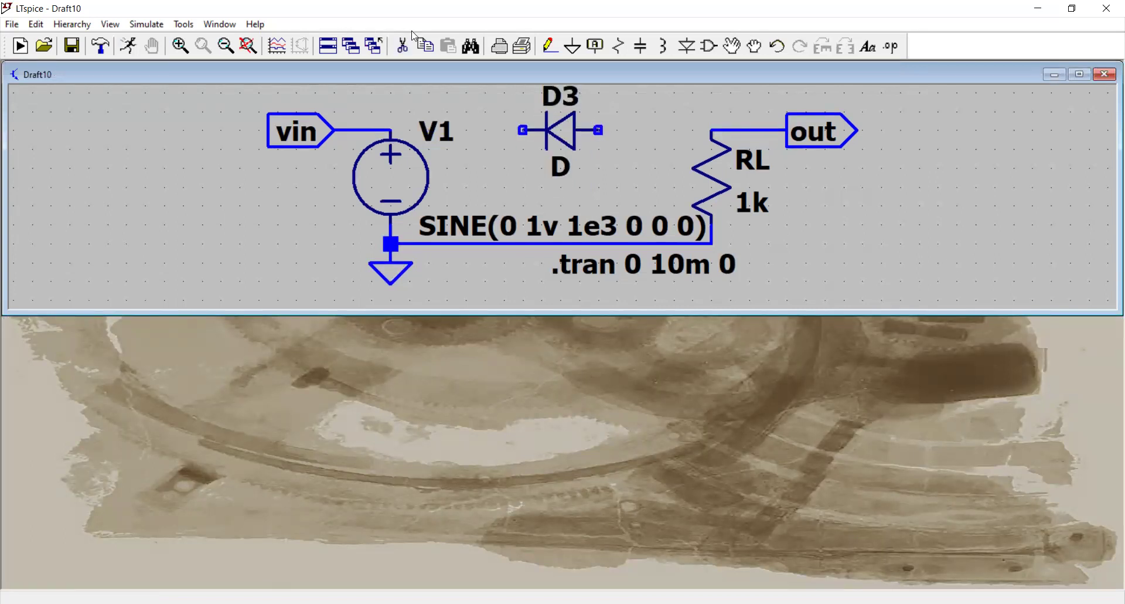
Wire the reversed diode's cathode to the vin node and its anode to the out node above RL
left_click(549, 46)
left_click(523, 130)
left_click(391, 130)
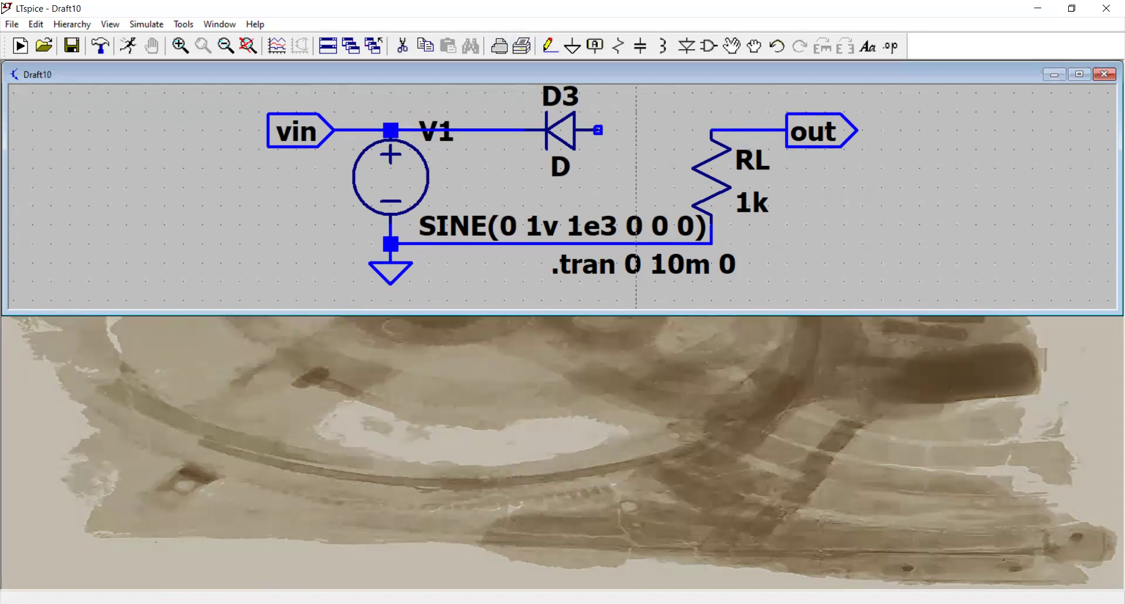
left_click(599, 130)
left_click(711, 130)
key("Escape")
key("ctrl+space")
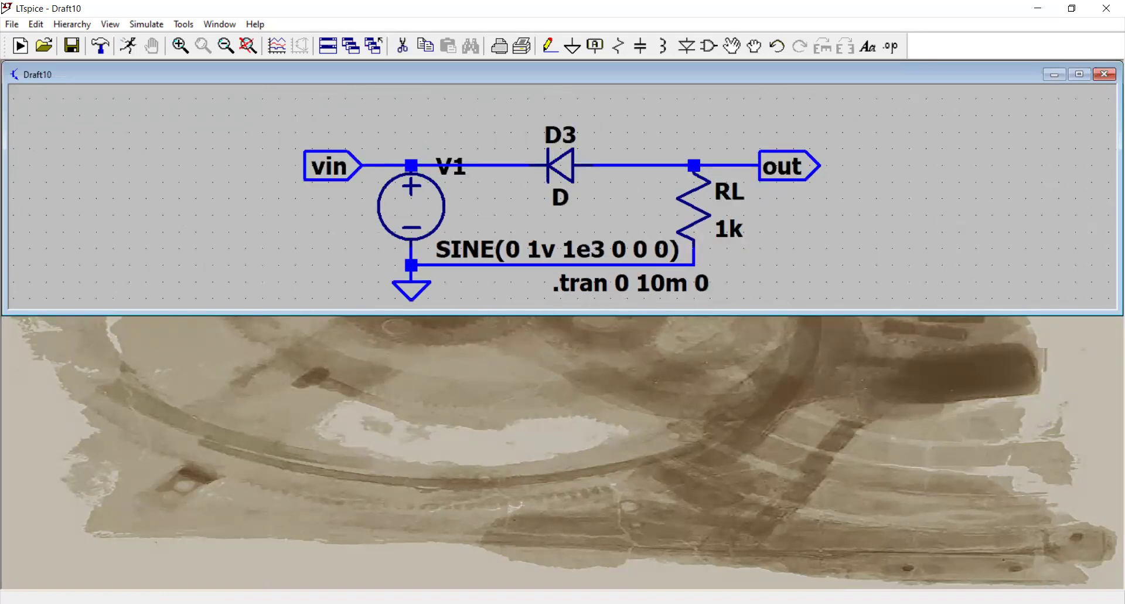
key("Escape")
Run the simulation of the reversed-diode circuit and plot V(vin) and V(out) together
left_click(129, 46)
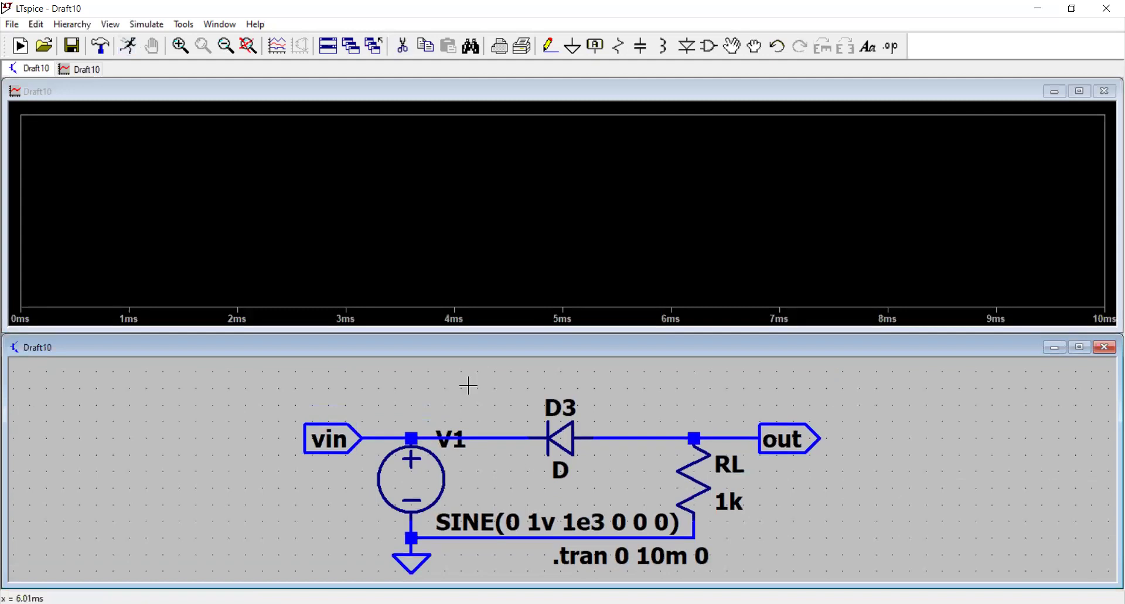
left_click(385, 436)
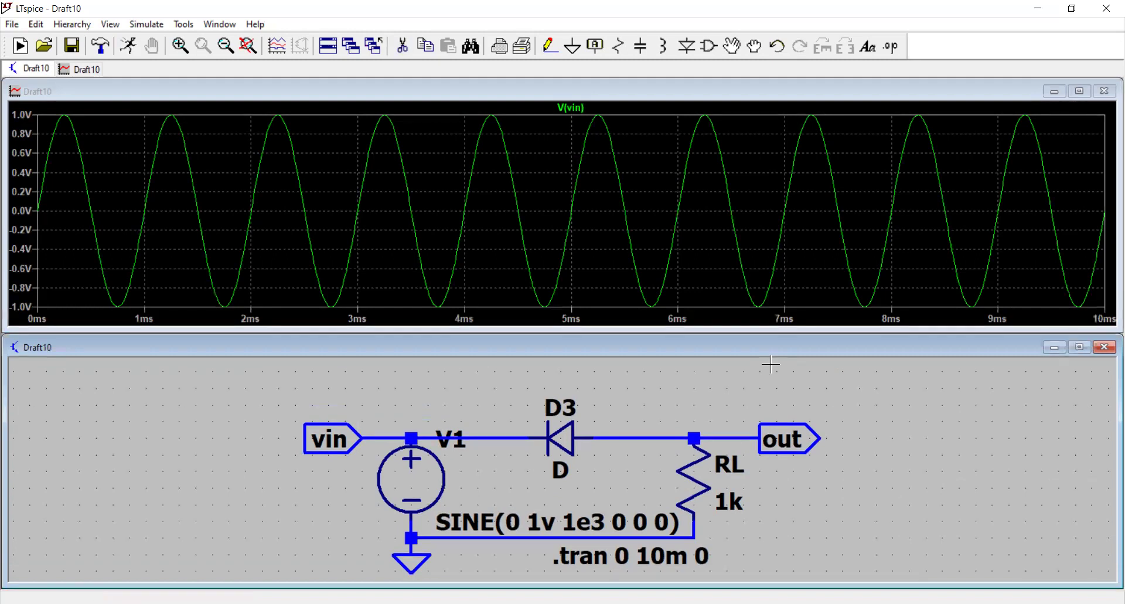
left_click(726, 436)
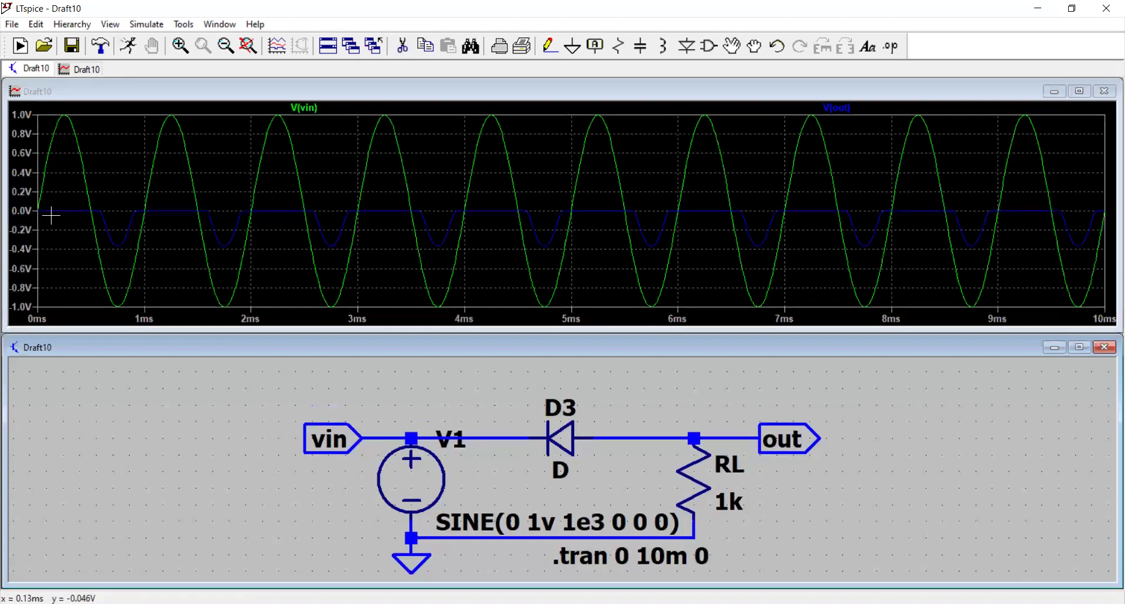
Add the difference V(out)-V(vin) as a third trace in the same plot as V(vin) and V(out)
left_click(702, 253)
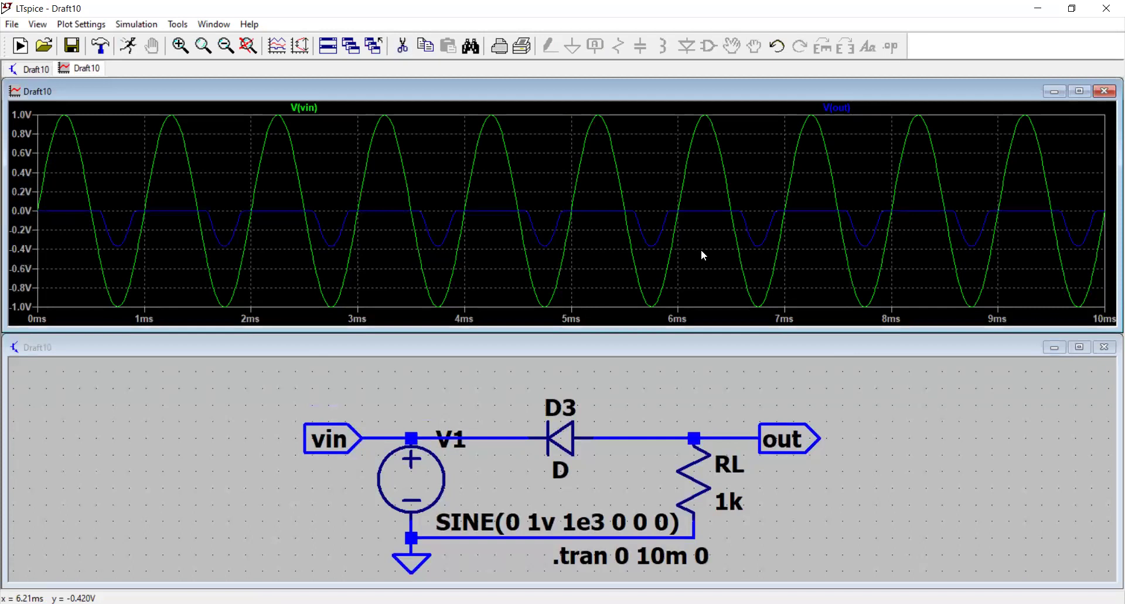
right_click(701, 251)
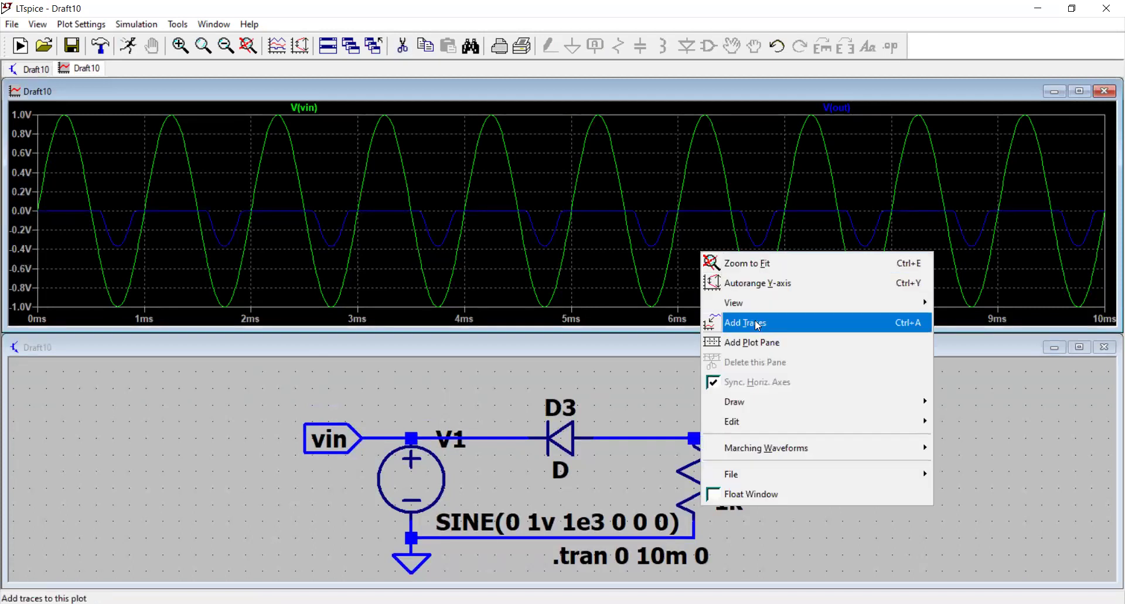
left_click(756, 323)
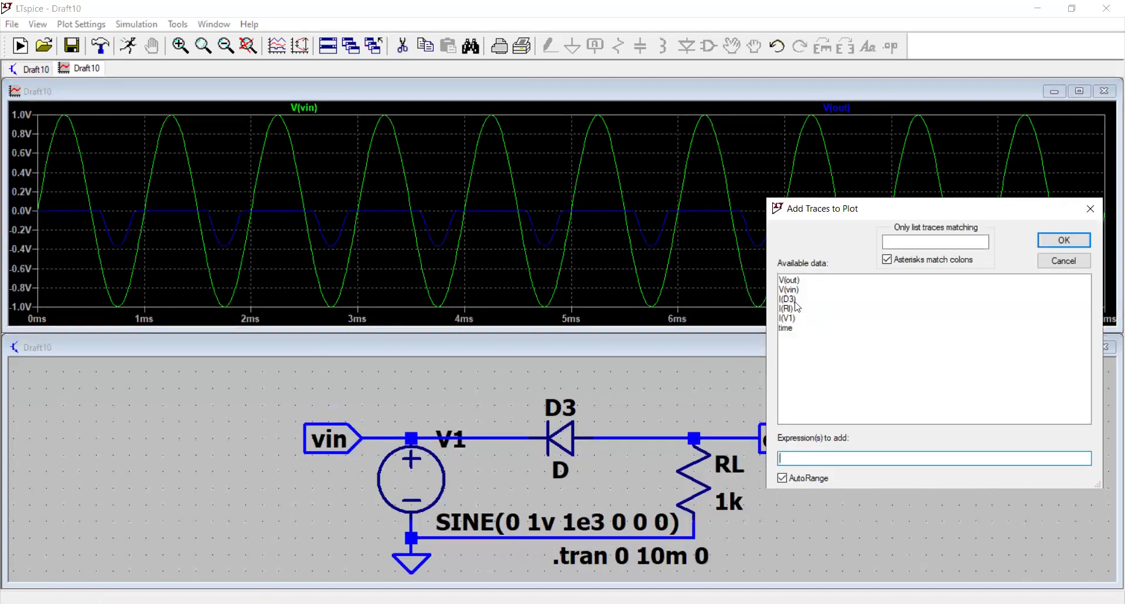
left_click(792, 281)
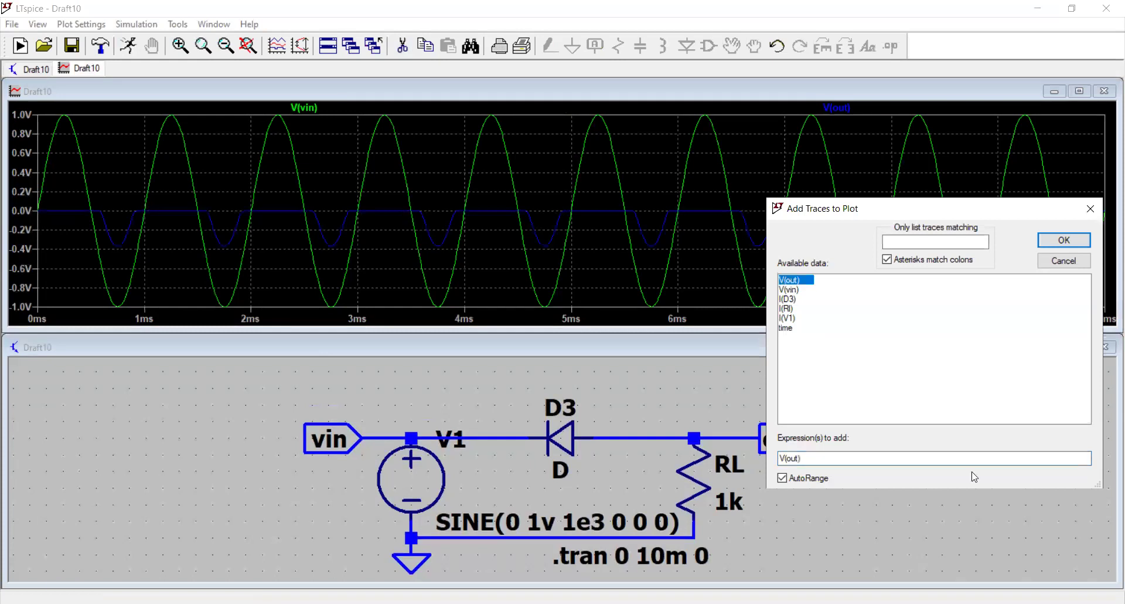
left_click(849, 458)
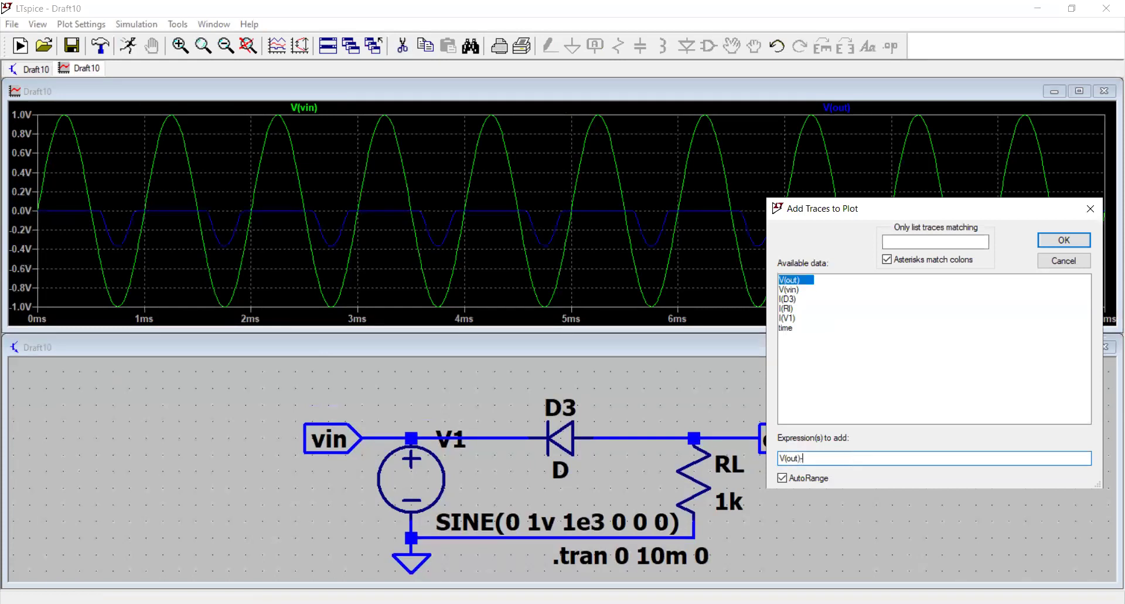
type("-")
left_click(789, 290)
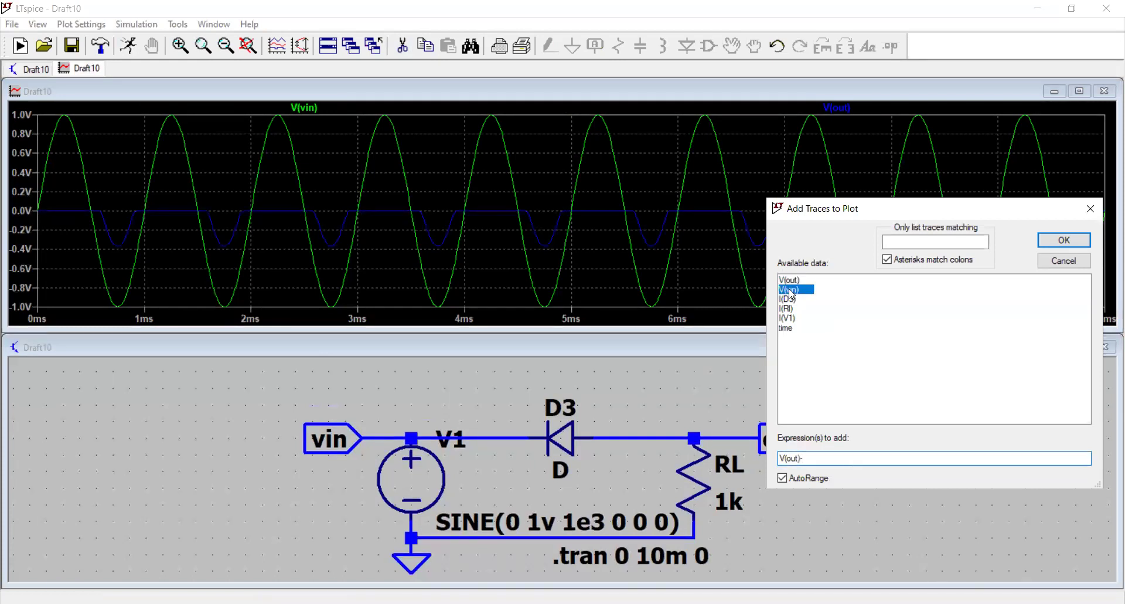
left_click(1076, 240)
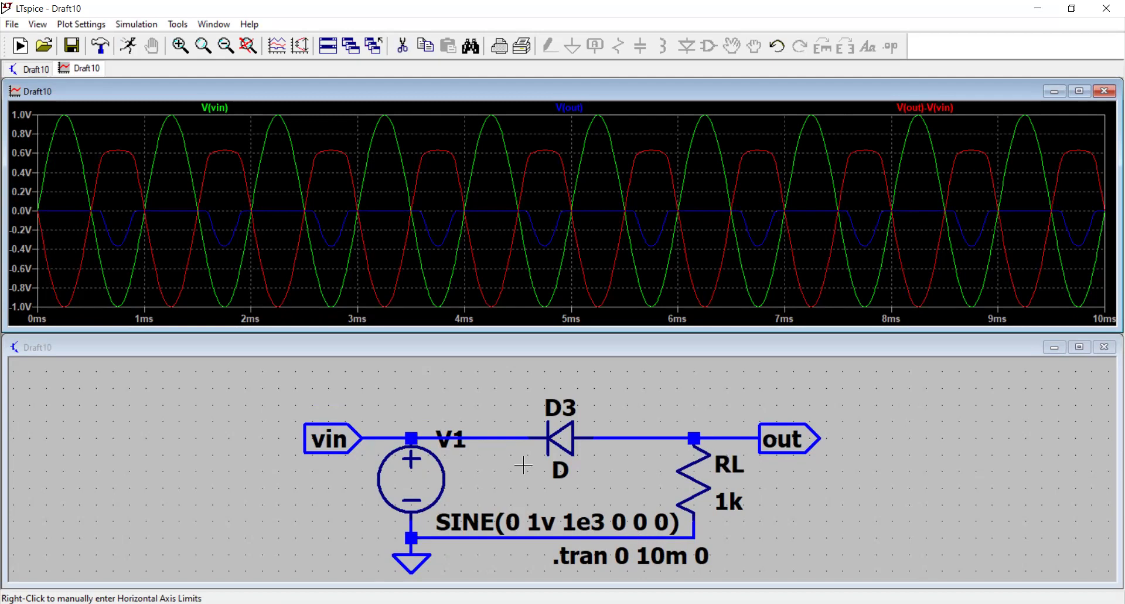
Add a new plot pane above the voltage traces and plot I(Rl), I(V1), I(D3), plus repeated I(Rl) and I(D3), in it
right_click(784, 154)
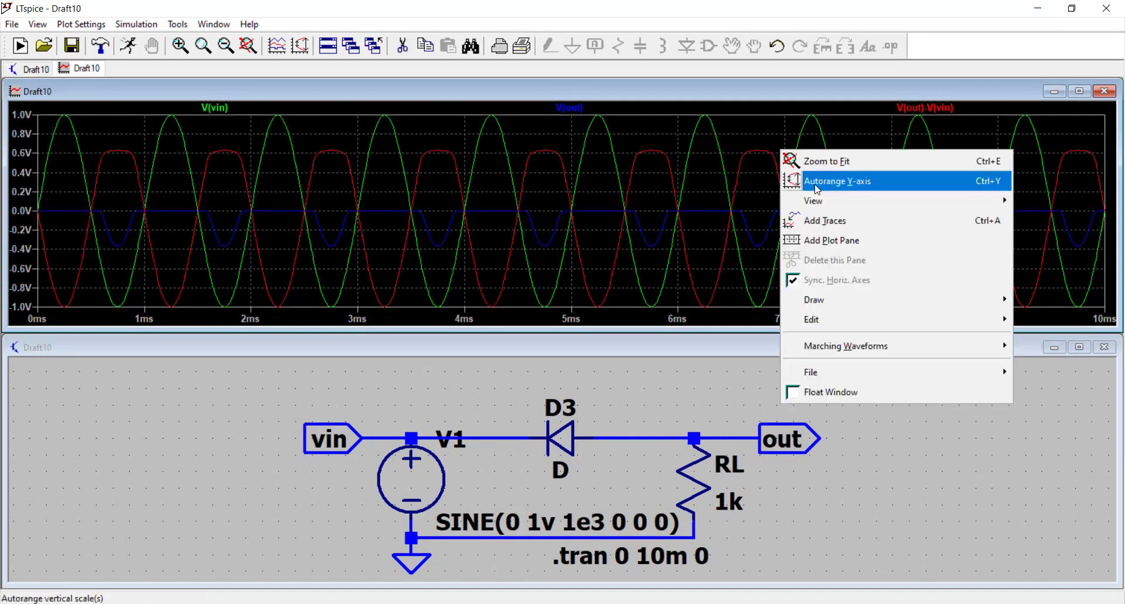
left_click(835, 246)
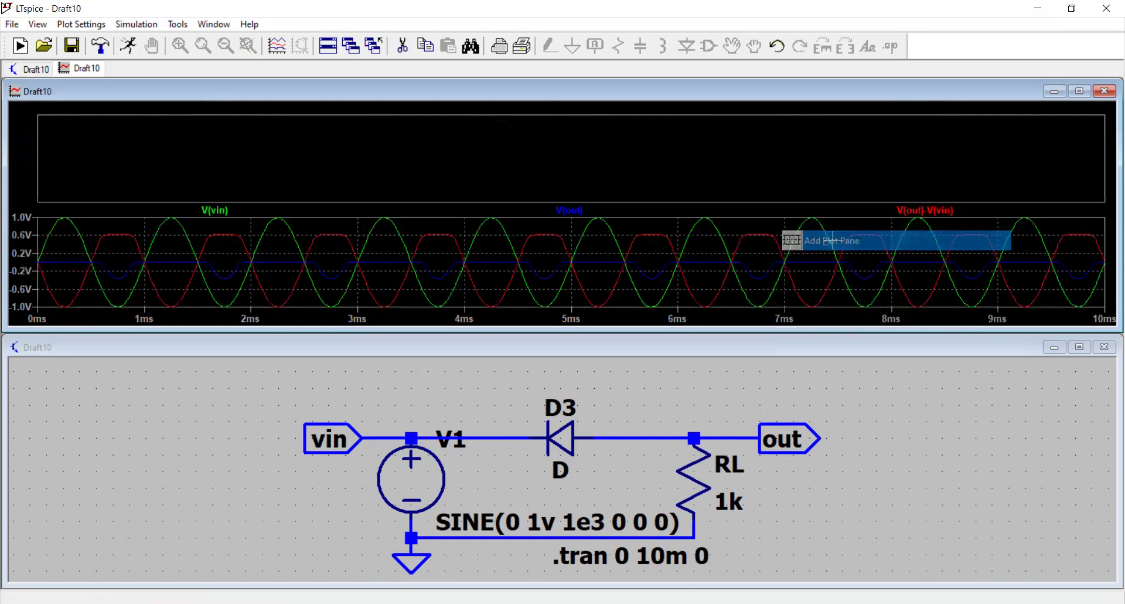
right_click(530, 161)
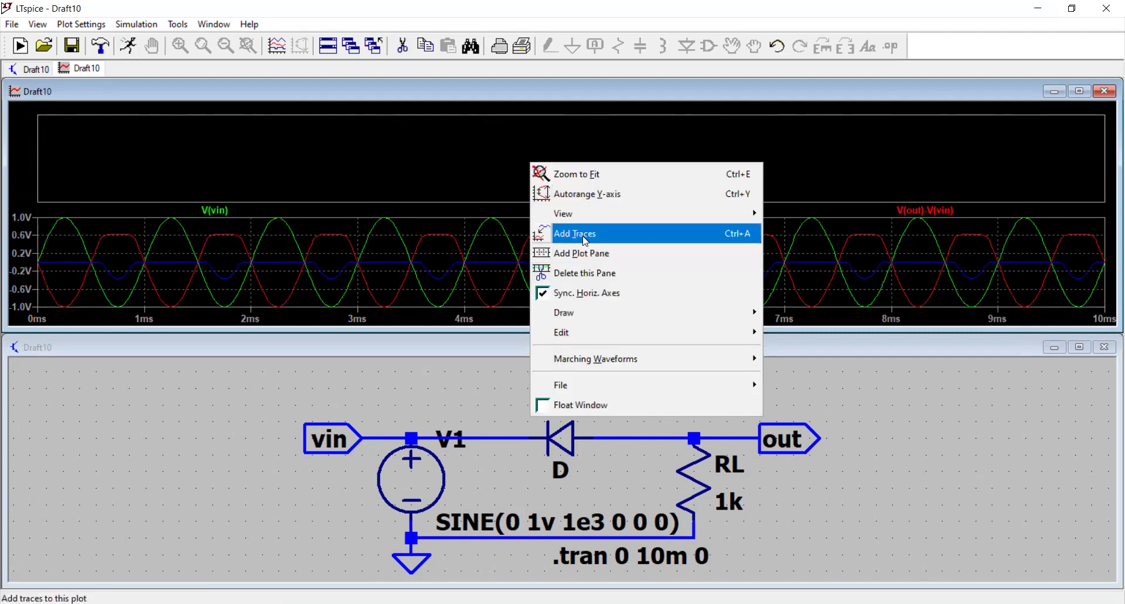
left_click(585, 240)
left_click(792, 308)
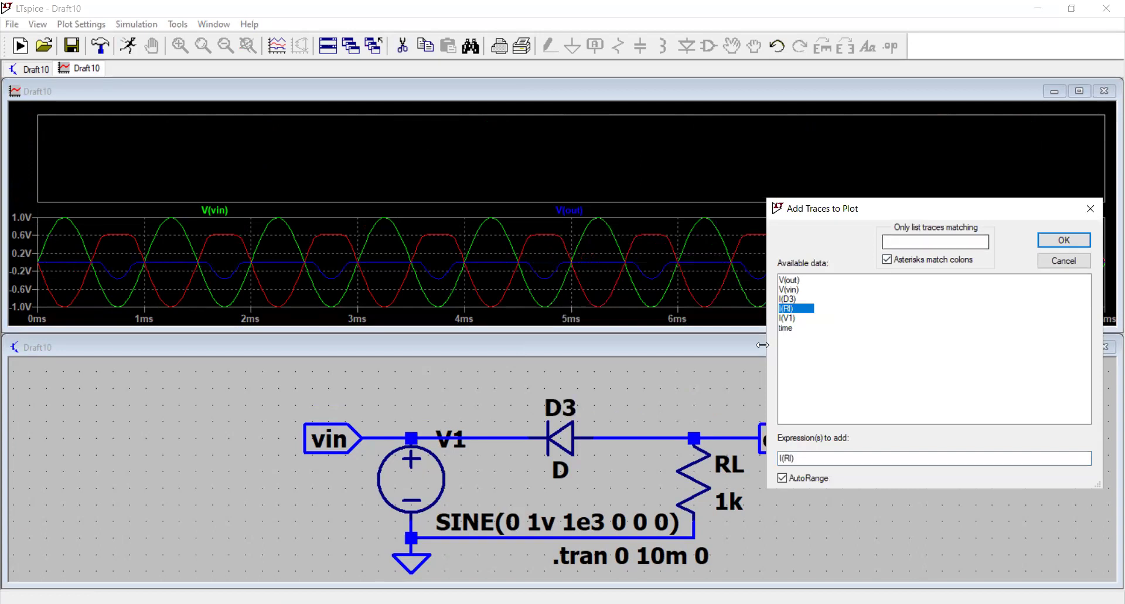
left_click(790, 319)
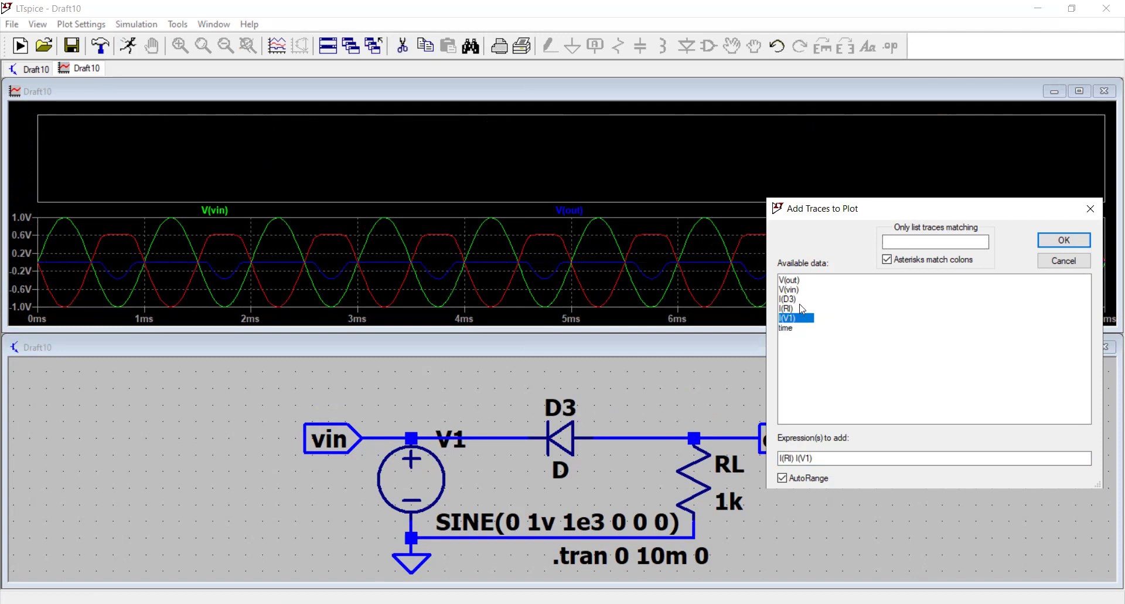
left_click(790, 300)
left_click(789, 308)
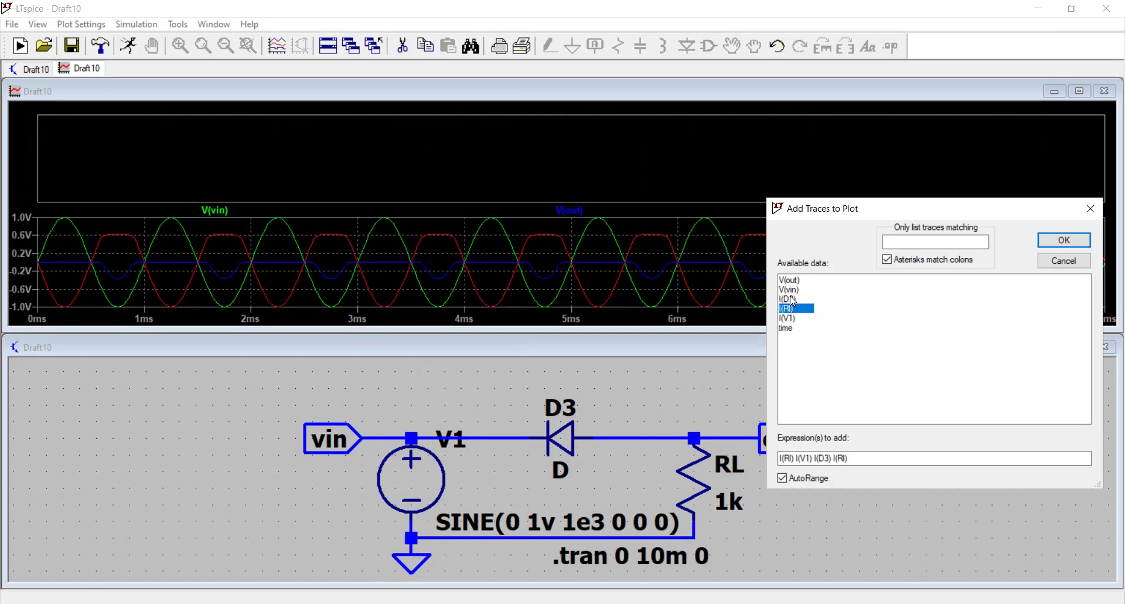
left_click(793, 300)
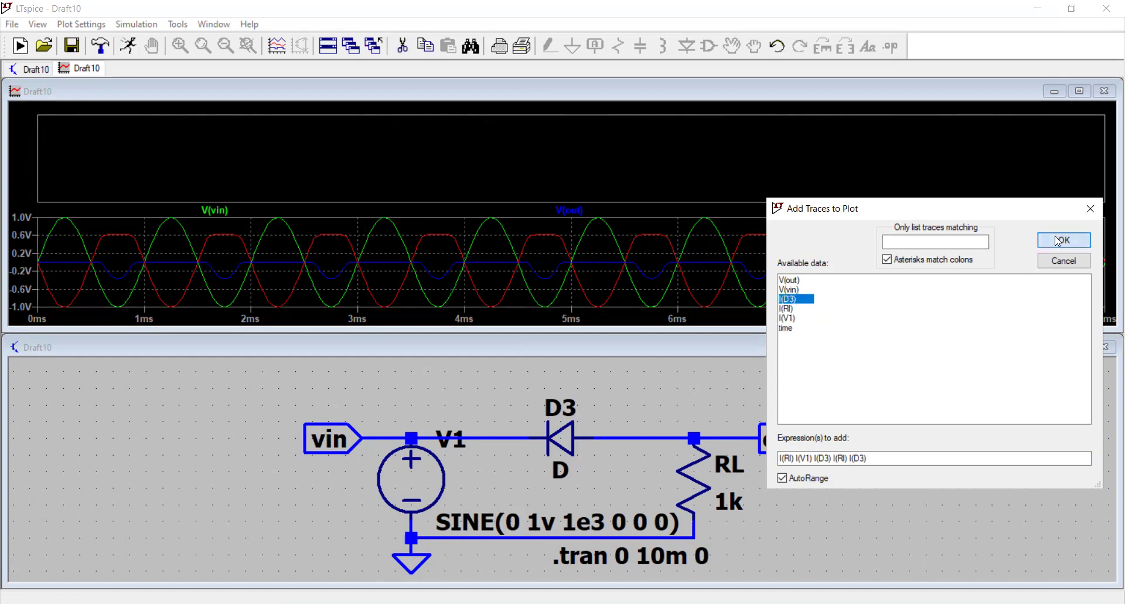
key("Return")
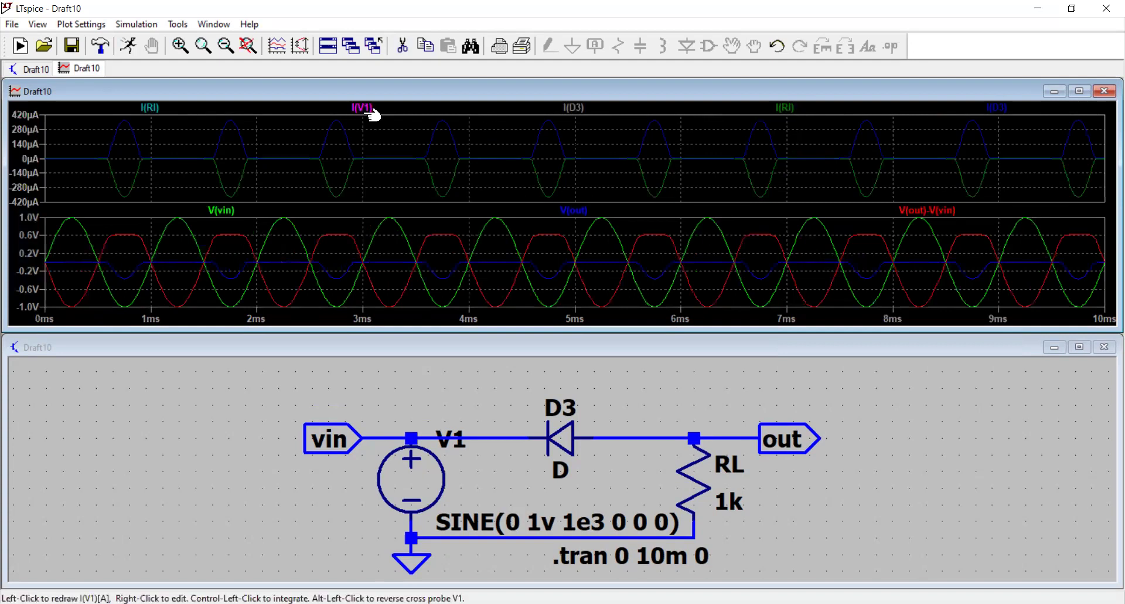
Delete the first of the two I(Rl) traces from the current plot pane
right_click(150, 108)
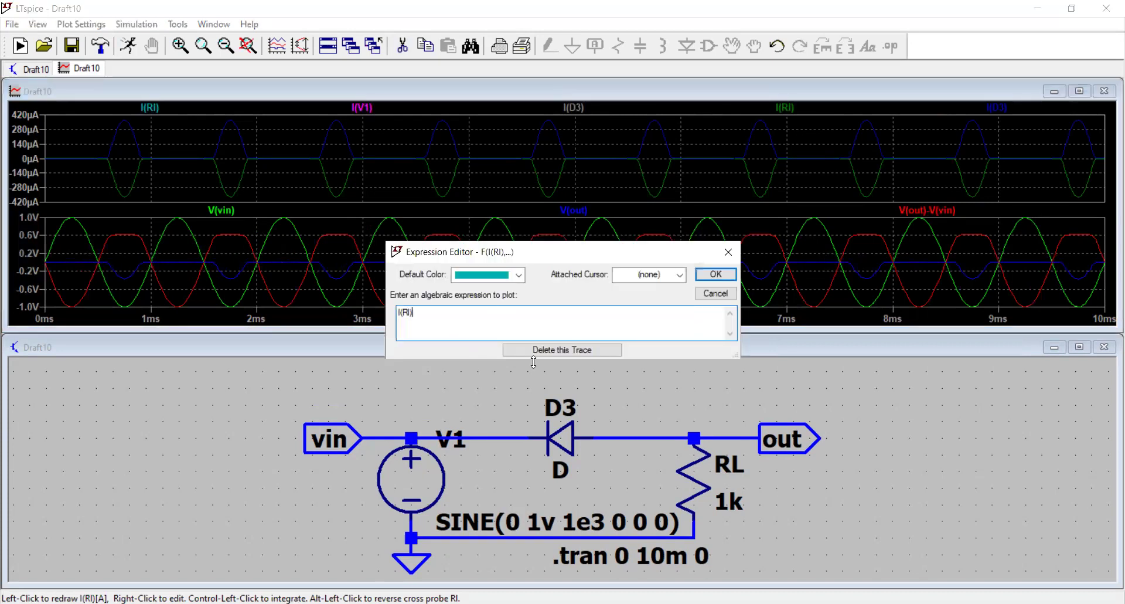
left_click(554, 351)
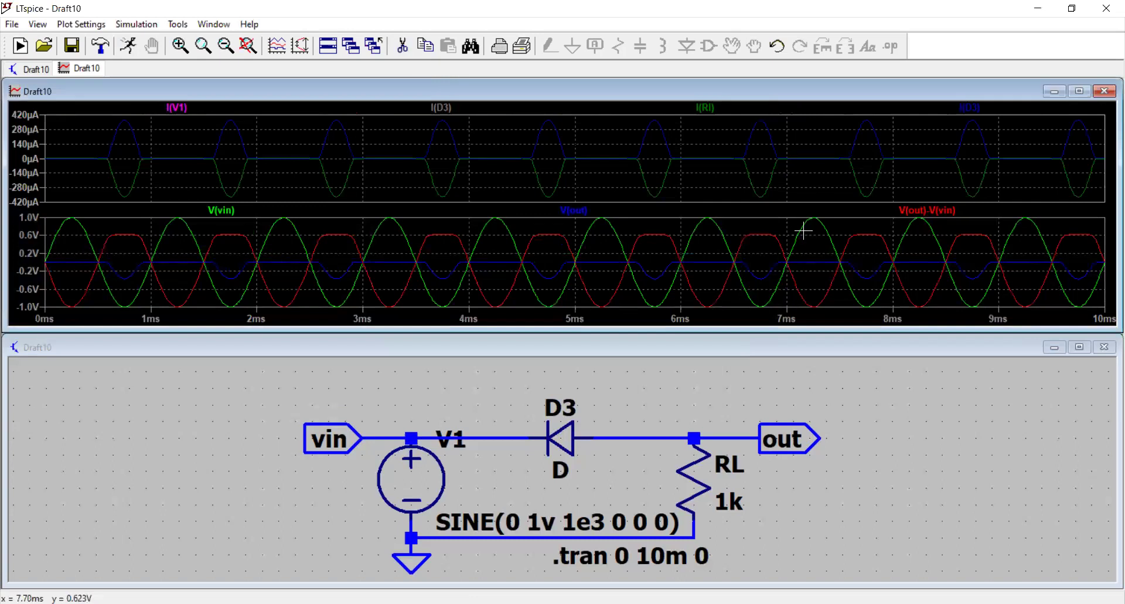
left_click(821, 522)
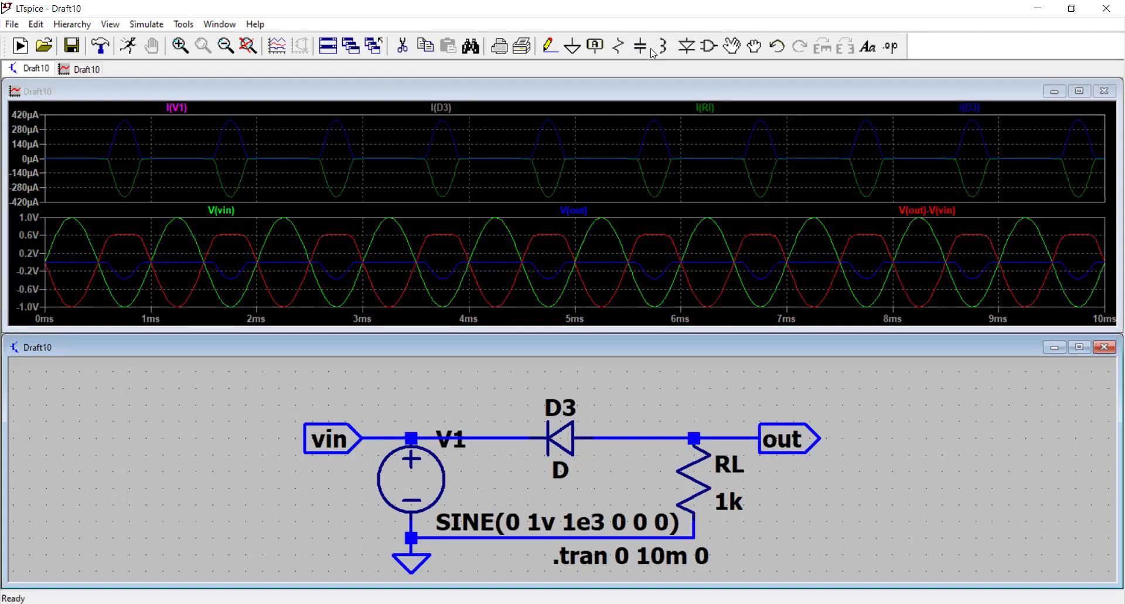
left_click(94, 195)
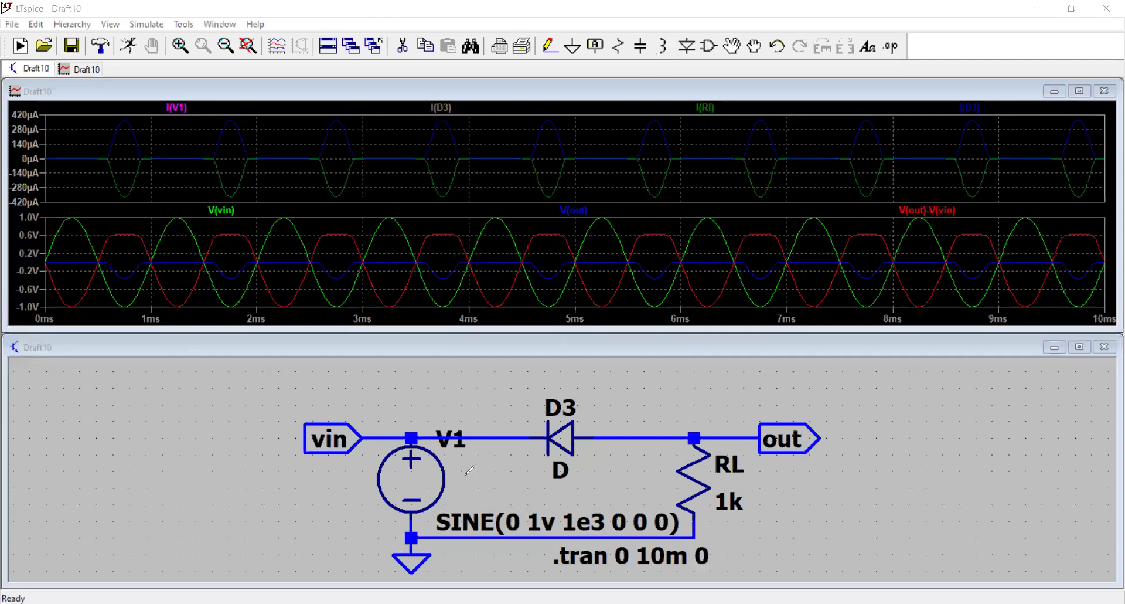
mouse_move(464, 474)
left_mouse_down()
mouse_move(591, 507)
mouse_move(521, 505)
left_mouse_up()
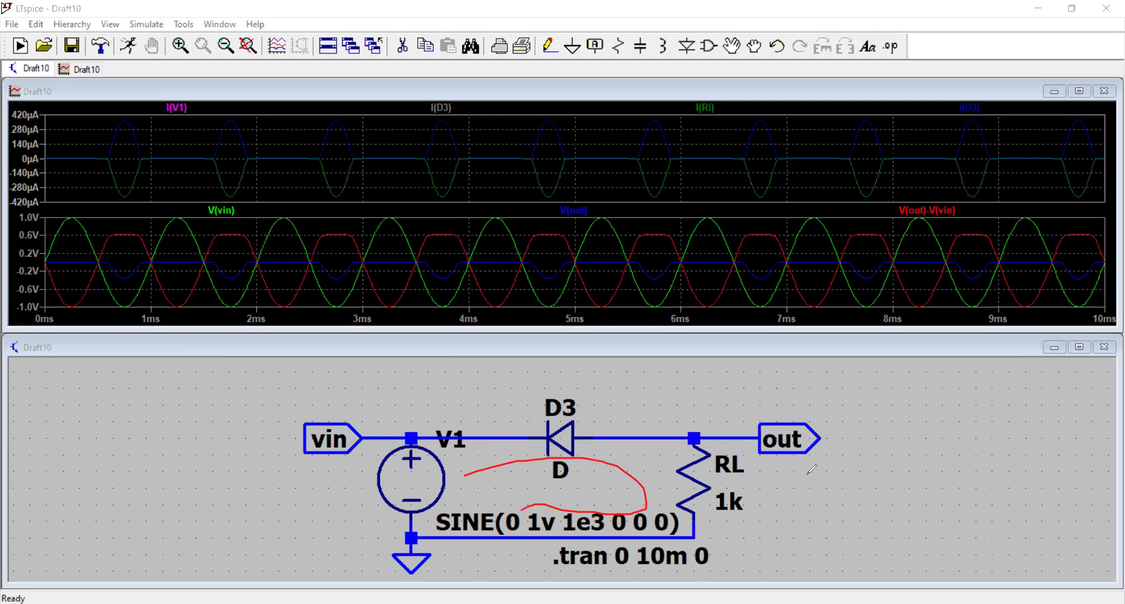